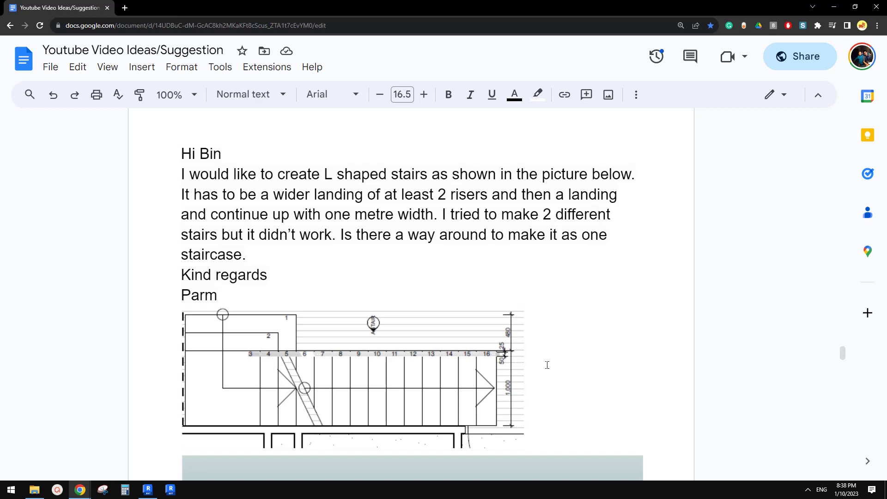
Examine the L-shaped stair request in the document, including the plan drawing and the 3D picture.
{"action": "scroll", "coordinate": [358, 357], "scroll_direction": "down", "scroll_amount": 3}
{"action": "scroll", "coordinate": [342, 297], "scroll_direction": "up", "scroll_amount": 1}
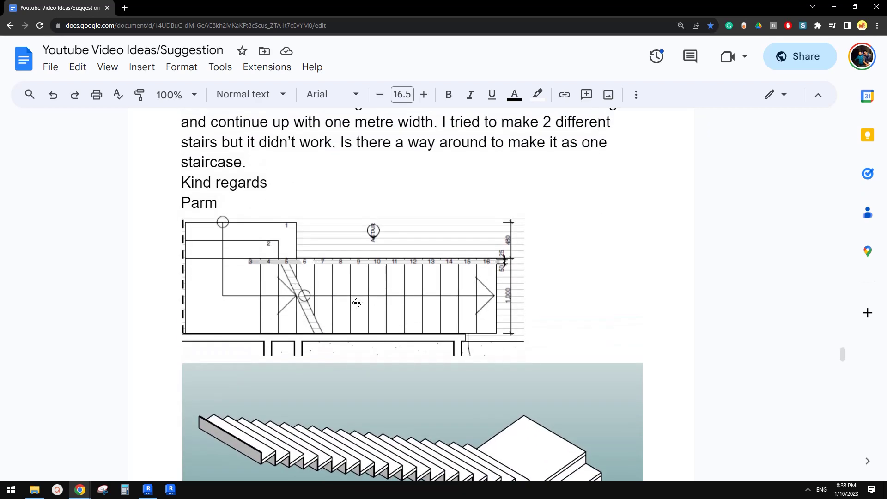
{"action": "scroll", "coordinate": [478, 363], "scroll_direction": "down", "scroll_amount": 3}
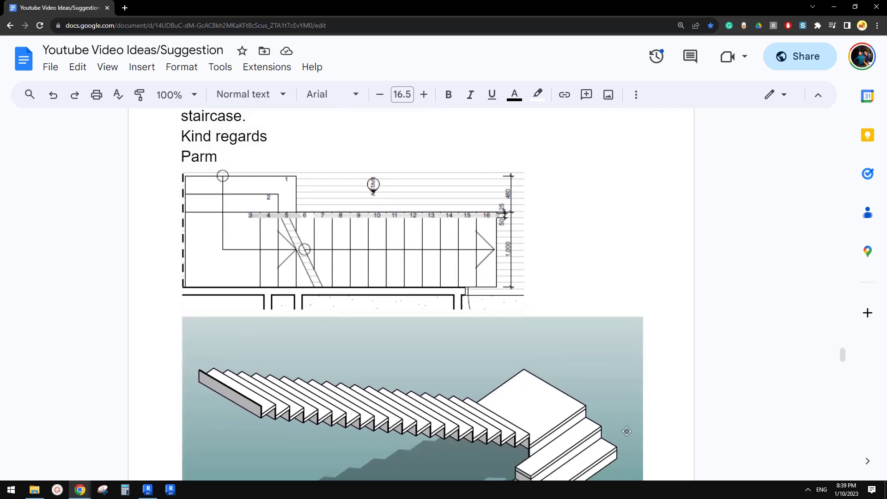
{"action": "scroll", "coordinate": [412, 299], "scroll_direction": "up", "scroll_amount": 2}
{"action": "scroll", "coordinate": [262, 221], "scroll_direction": "up", "scroll_amount": 2}
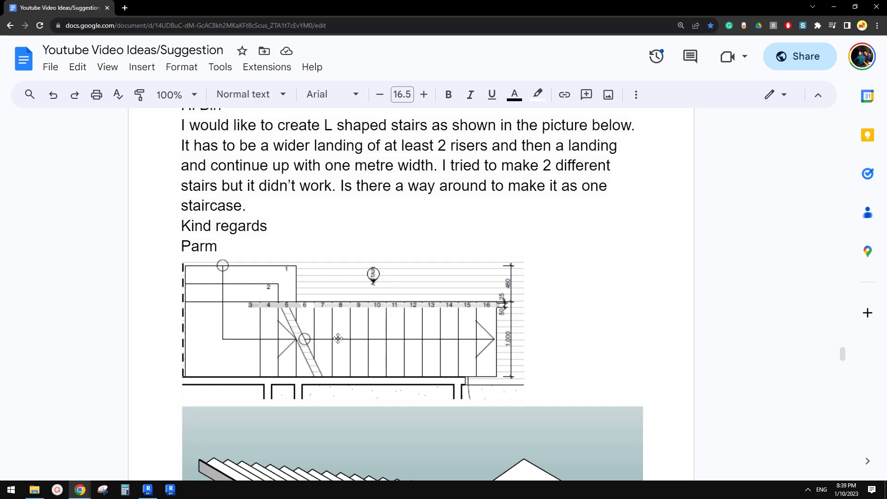
{"action": "scroll", "coordinate": [488, 332], "scroll_direction": "down", "scroll_amount": 5}
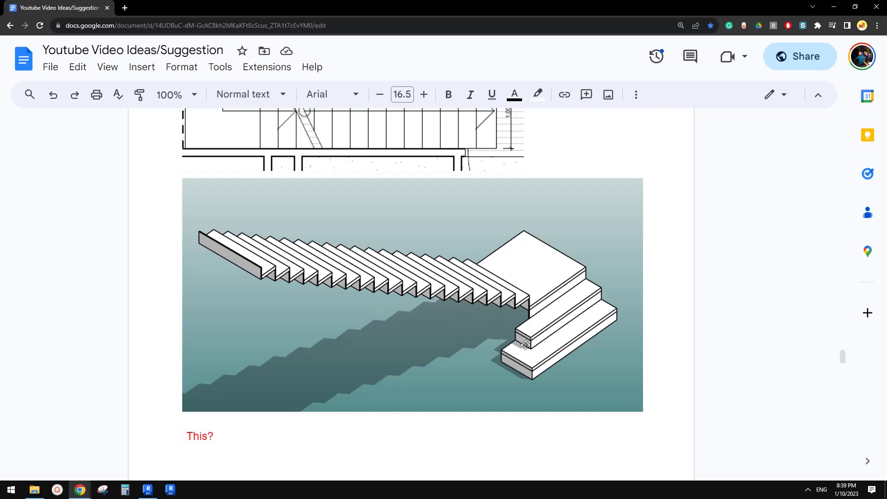
{"action": "scroll", "coordinate": [540, 346], "scroll_direction": "up", "scroll_amount": 1}
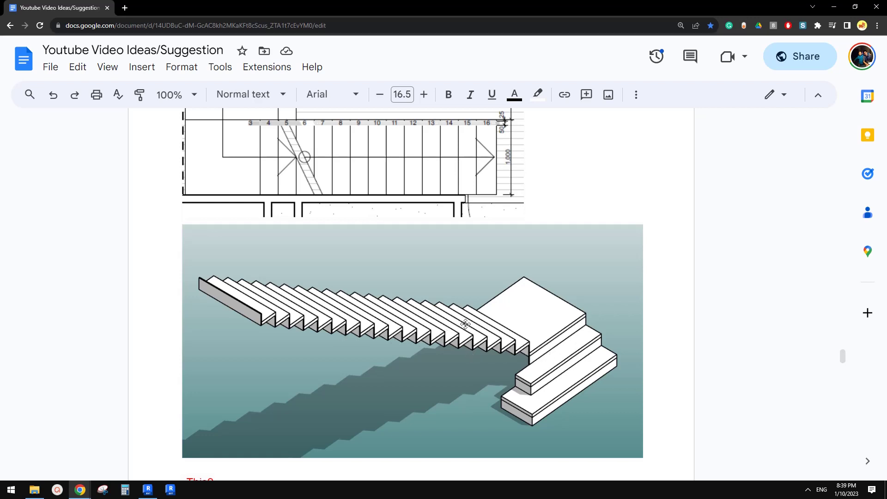
{"action": "scroll", "coordinate": [450, 309], "scroll_direction": "up", "scroll_amount": 2}
{"action": "scroll", "coordinate": [281, 238], "scroll_direction": "up", "scroll_amount": 2}
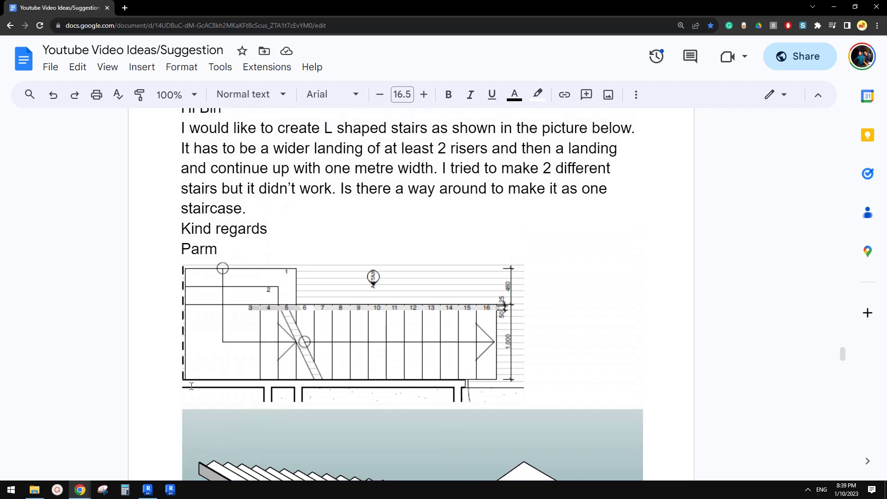
Switch to Revit and create a new project from the Architectural Template.
{"action": "left_click", "coordinate": [151, 491]}
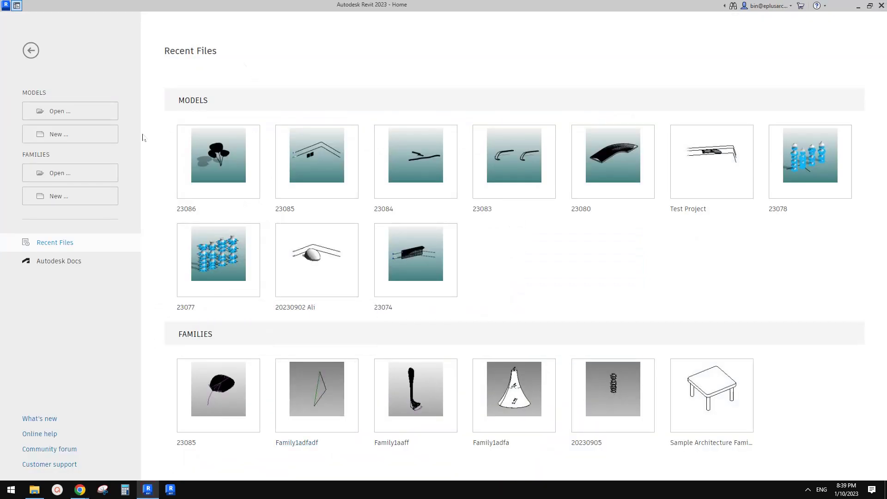
{"action": "left_click", "coordinate": [59, 134]}
{"action": "left_click", "coordinate": [411, 146]}
{"action": "left_click", "coordinate": [411, 146]}
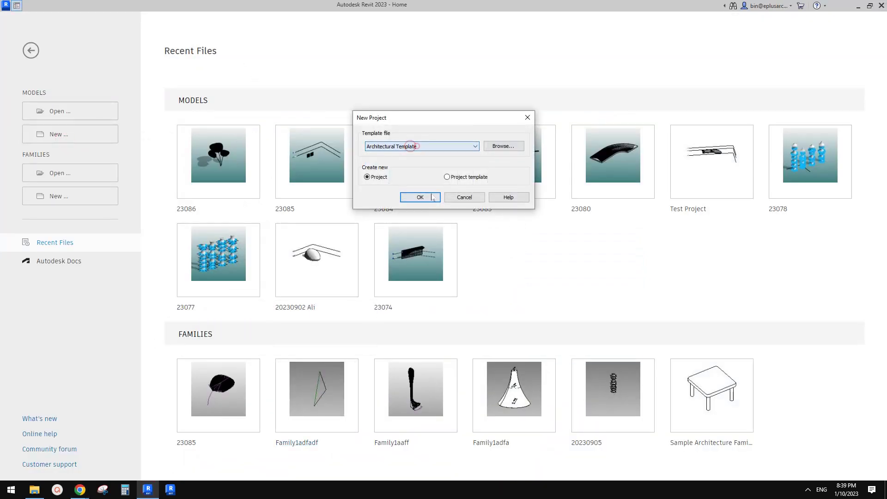
{"action": "left_click", "coordinate": [432, 198]}
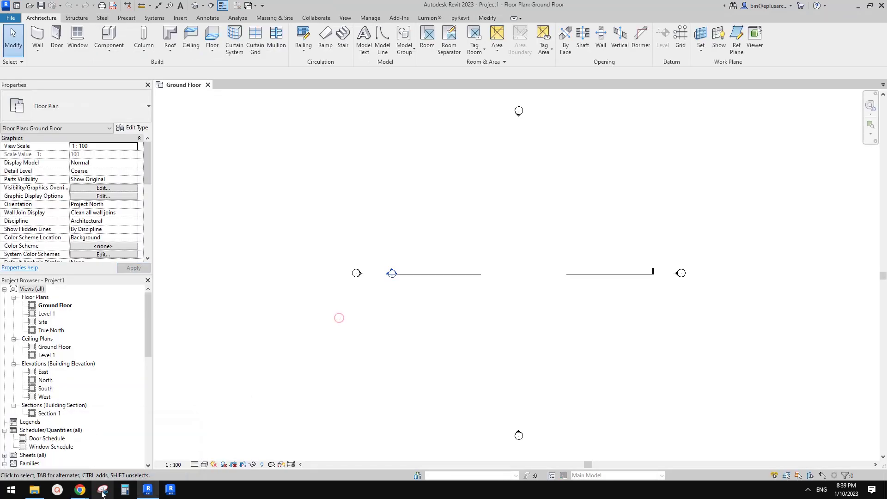
Check the stair plan drawing in the Google Docs document and return to the Revit project.
{"action": "mouse_move", "coordinate": [80, 489]}
{"action": "left_click", "coordinate": [139, 446]}
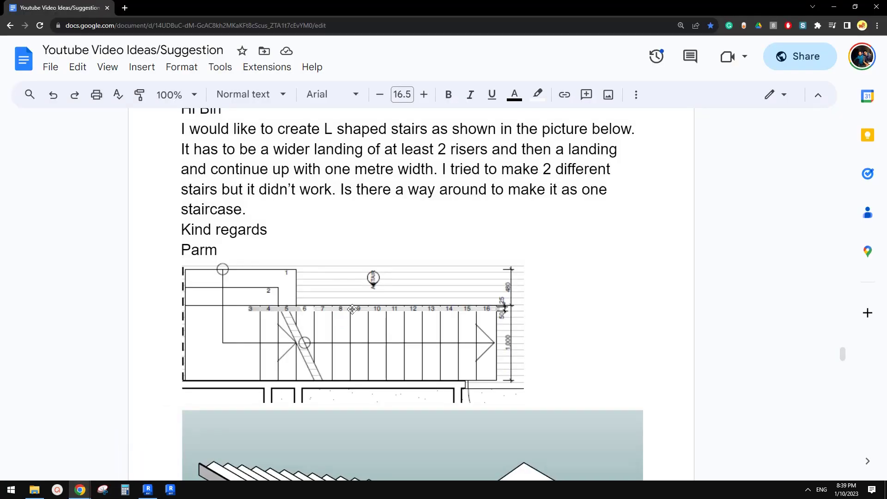
{"action": "scroll", "coordinate": [352, 309], "scroll_direction": "up", "scroll_amount": 1}
{"action": "scroll", "coordinate": [497, 263], "scroll_direction": "down", "scroll_amount": 2}
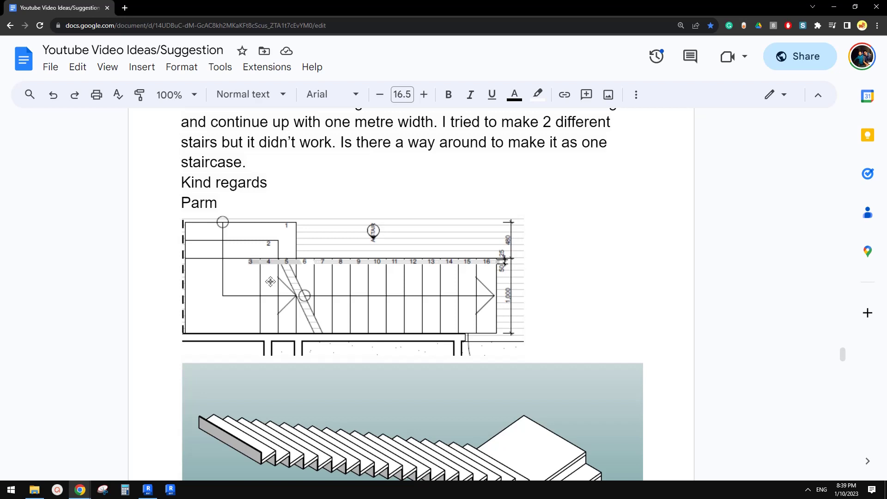
{"action": "left_click", "coordinate": [148, 489]}
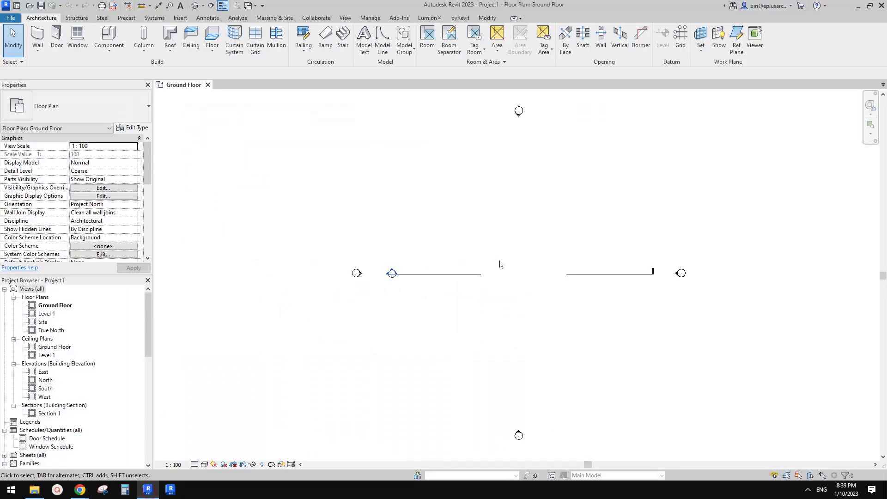
Start a new stair in the Ground Floor plan and set its actual tread depth to 270 mm.
{"action": "middle_click_drag", "start_coordinate": [400, 182], "coordinate": [394, 182]}
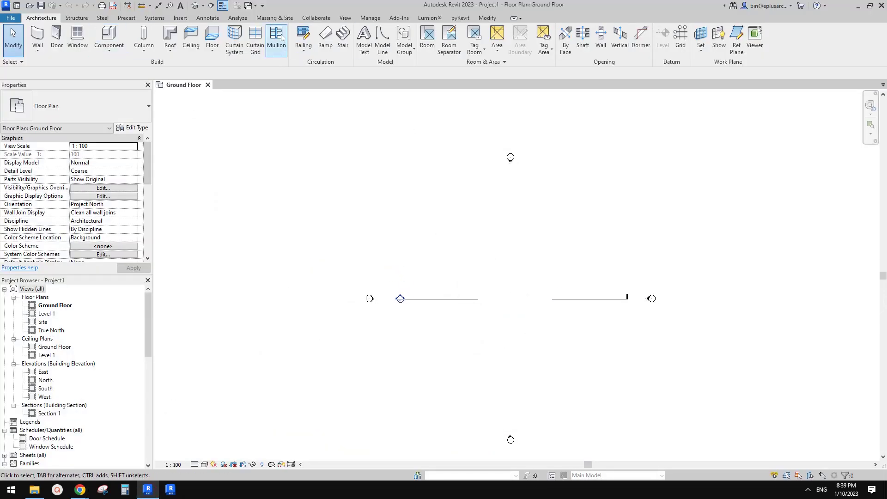
{"action": "left_click", "coordinate": [342, 36]}
{"action": "scroll", "coordinate": [513, 263], "scroll_direction": "up", "scroll_amount": 2}
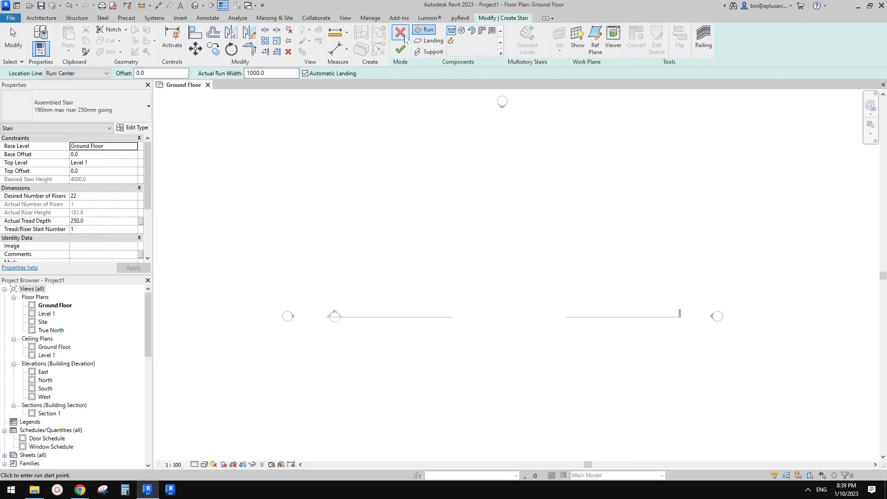
{"action": "left_click", "coordinate": [92, 109]}
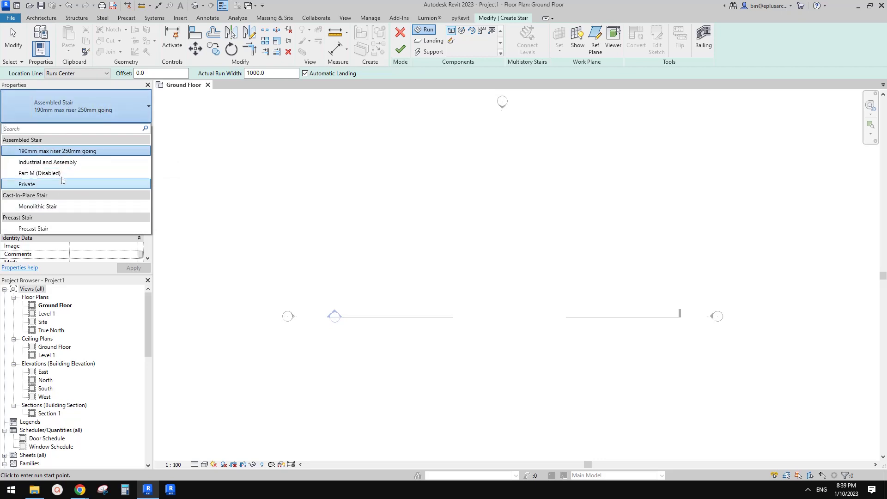
{"action": "middle_click", "coordinate": [248, 176]}
{"action": "left_click", "coordinate": [121, 223]}
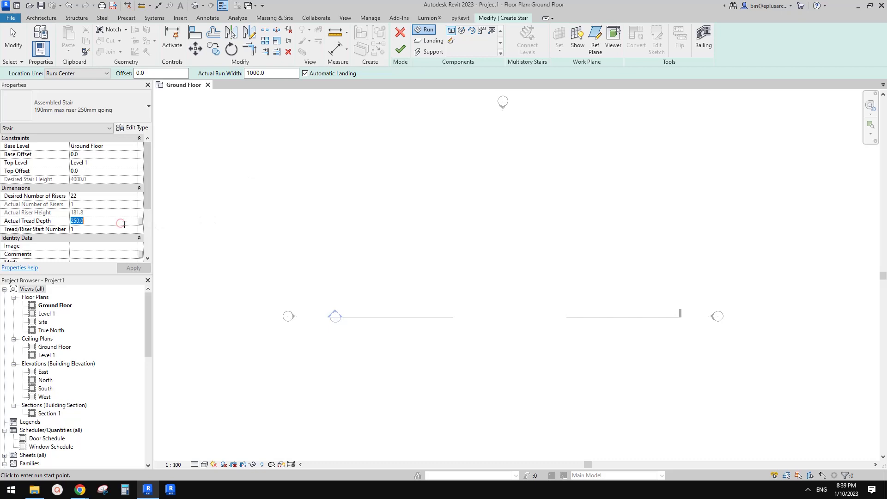
{"action": "type", "text": "270"}
{"action": "middle_click", "coordinate": [313, 212]}
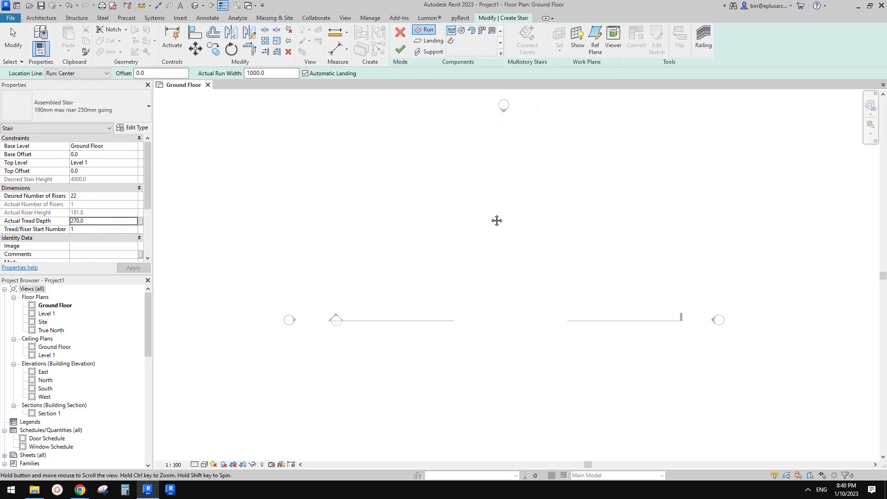
Draw a straight horizontal run about 5670 mm long with all 22 risers and finish the stair.
{"action": "left_click", "coordinate": [416, 257]}
{"action": "left_click", "coordinate": [498, 256]}
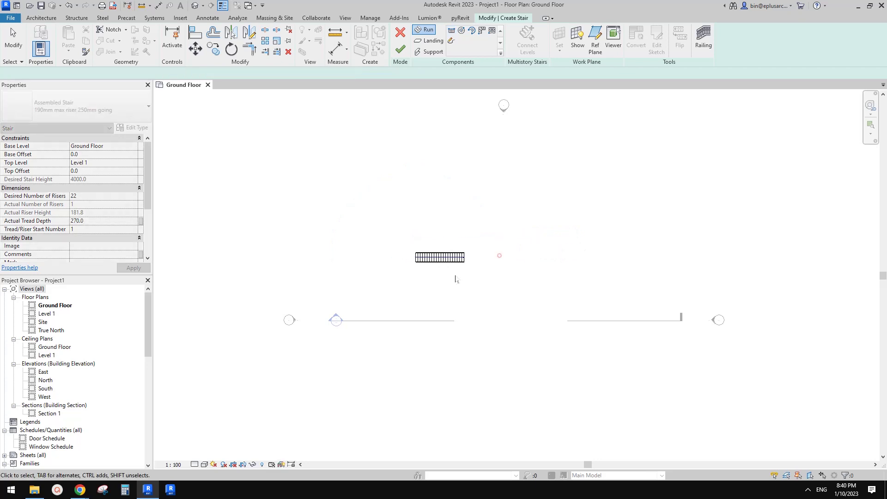
{"action": "scroll", "coordinate": [430, 254], "scroll_direction": "up", "scroll_amount": 3}
{"action": "key", "text": "Escape"}
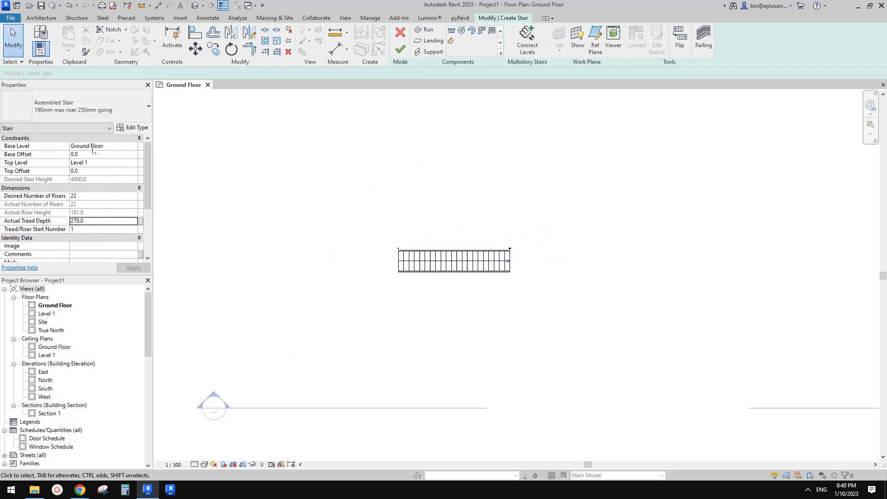
{"action": "scroll", "coordinate": [444, 263], "scroll_direction": "up", "scroll_amount": 3}
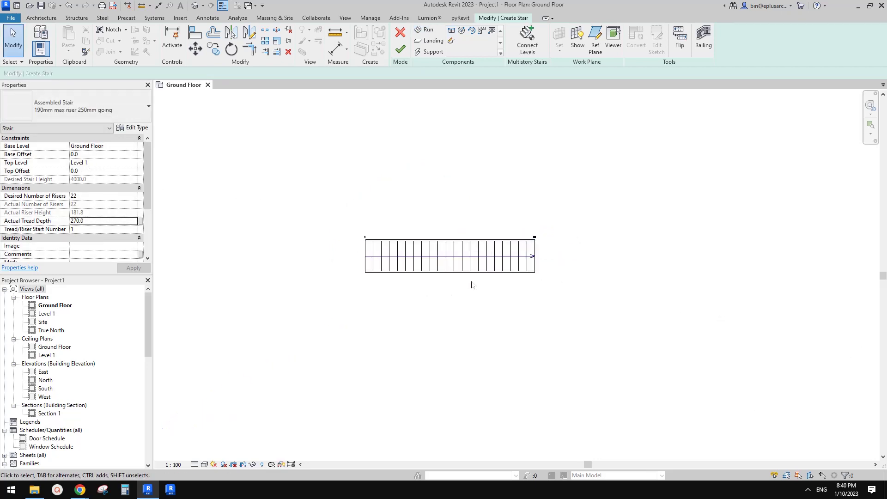
{"action": "left_click", "coordinate": [406, 55]}
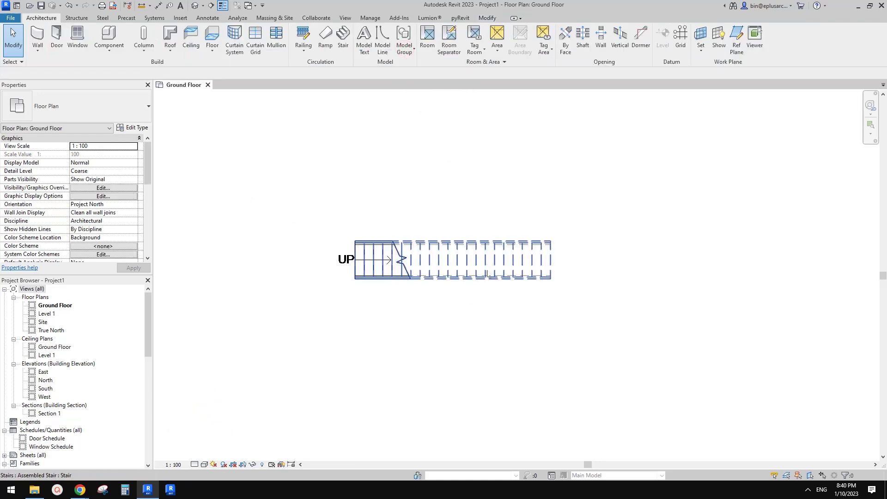
Delete both railings from the stair in the 3D view.
{"action": "left_click", "coordinate": [195, 5]}
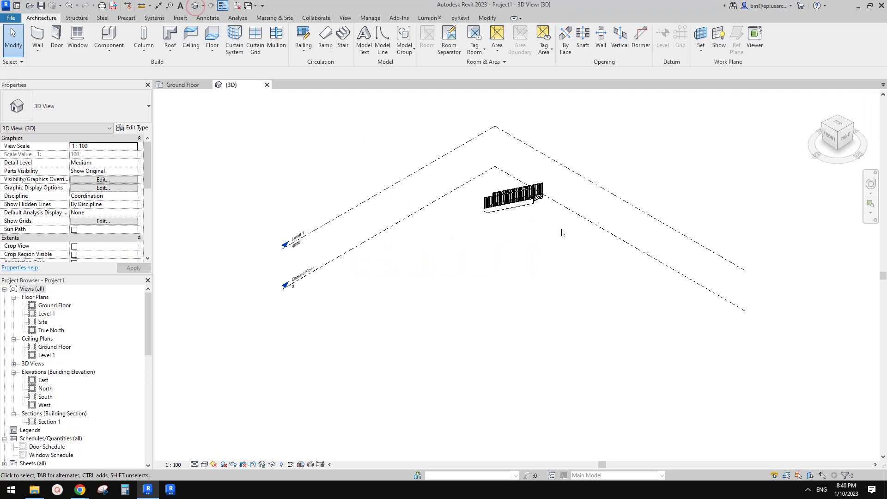
{"action": "scroll", "coordinate": [524, 206], "scroll_direction": "up", "scroll_amount": 3}
{"action": "left_click", "coordinate": [496, 187]}
{"action": "scroll", "coordinate": [496, 188], "scroll_direction": "up", "scroll_amount": 1}
{"action": "middle_click_drag", "start_coordinate": [496, 190], "coordinate": [626, 226], "text": "shift"}
{"action": "key", "text": "Delete"}
{"action": "left_click", "coordinate": [504, 148]}
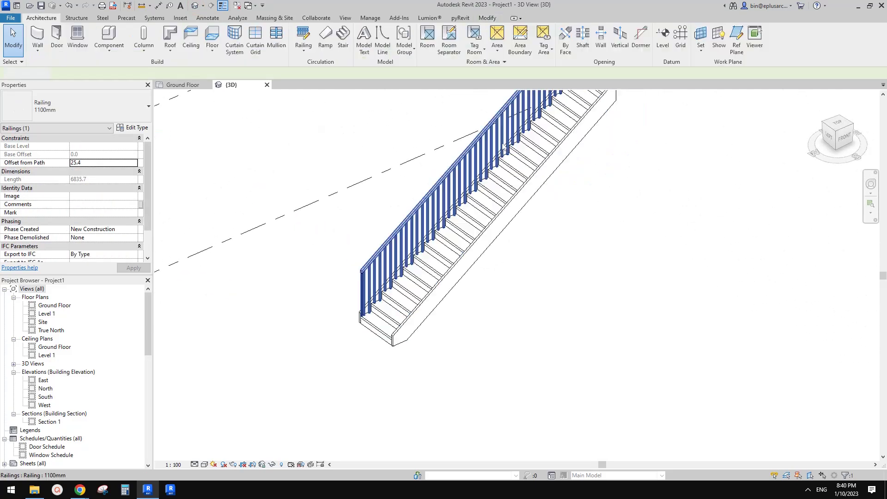
{"action": "key", "text": "Delete"}
{"action": "scroll", "coordinate": [554, 277], "scroll_direction": "down", "scroll_amount": 3}
Select the stair and open it for editing in the Ground Floor plan.
{"action": "left_click", "coordinate": [560, 285]}
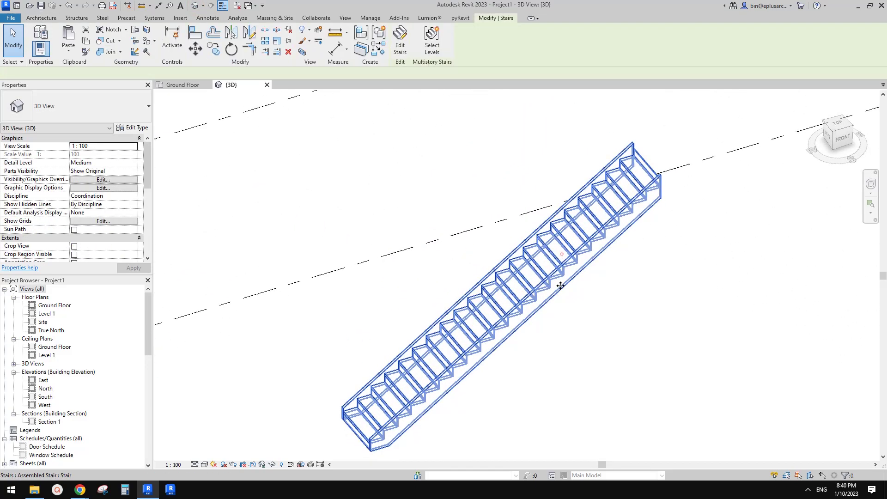
{"action": "middle_click_drag", "start_coordinate": [560, 286], "coordinate": [544, 228], "text": "shift"}
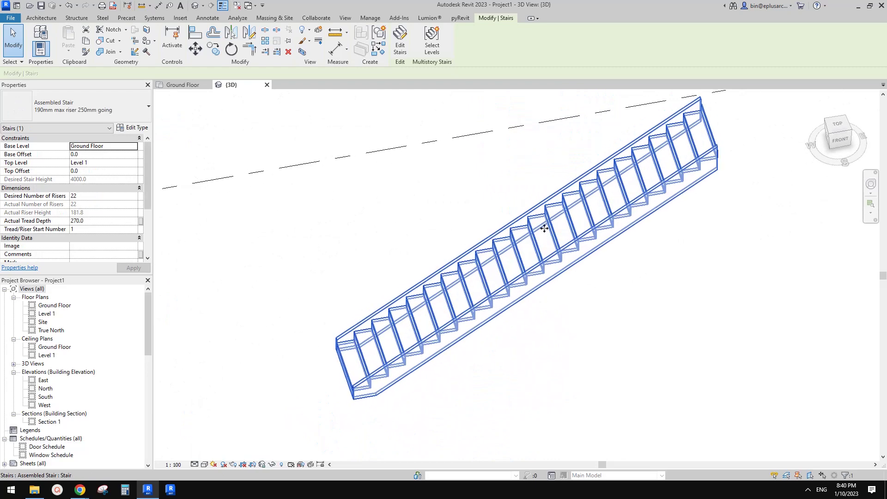
{"action": "double_click", "coordinate": [54, 305]}
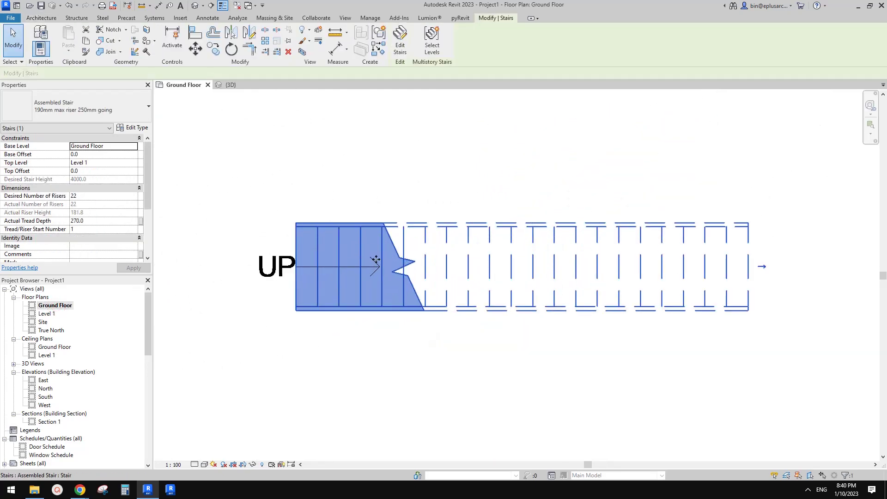
{"action": "scroll", "coordinate": [376, 259], "scroll_direction": "up", "scroll_amount": 2}
{"action": "middle_click_drag", "start_coordinate": [373, 271], "coordinate": [402, 277]}
{"action": "middle_click_drag", "start_coordinate": [447, 195], "coordinate": [369, 222]}
{"action": "scroll", "coordinate": [370, 217], "scroll_direction": "down", "scroll_amount": 3}
{"action": "left_click", "coordinate": [402, 49]}
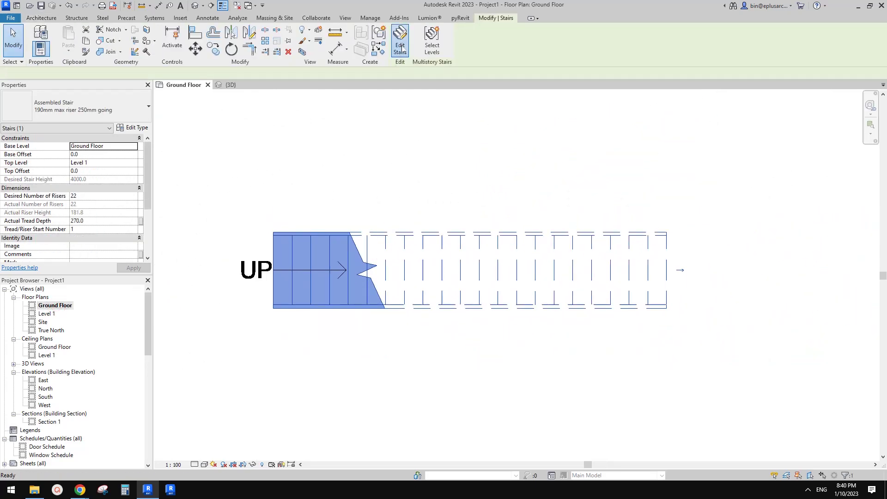
Convert the straight run to a custom sketch-based component and open its sketch for editing.
{"action": "left_click", "coordinate": [440, 262]}
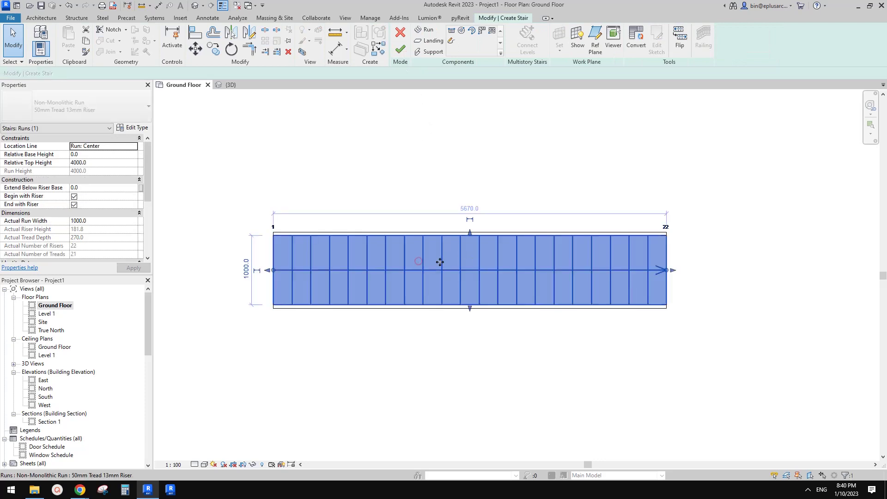
{"action": "left_click", "coordinate": [637, 41]}
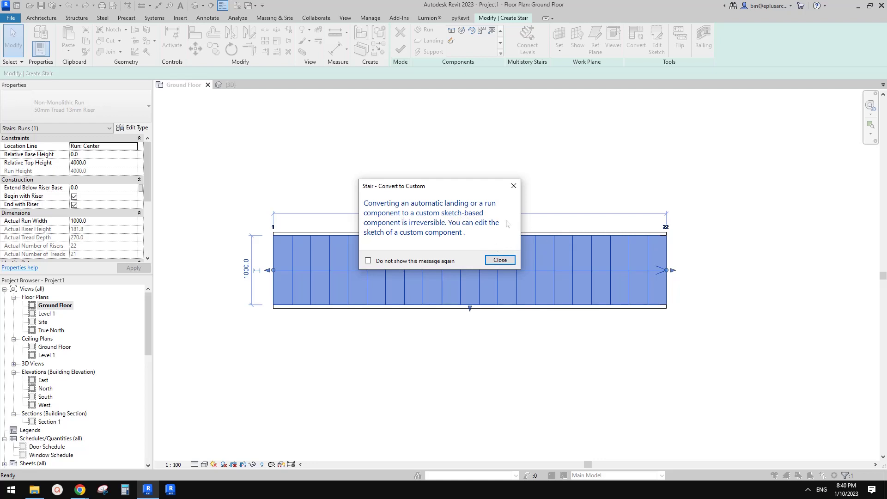
{"action": "left_click", "coordinate": [500, 260]}
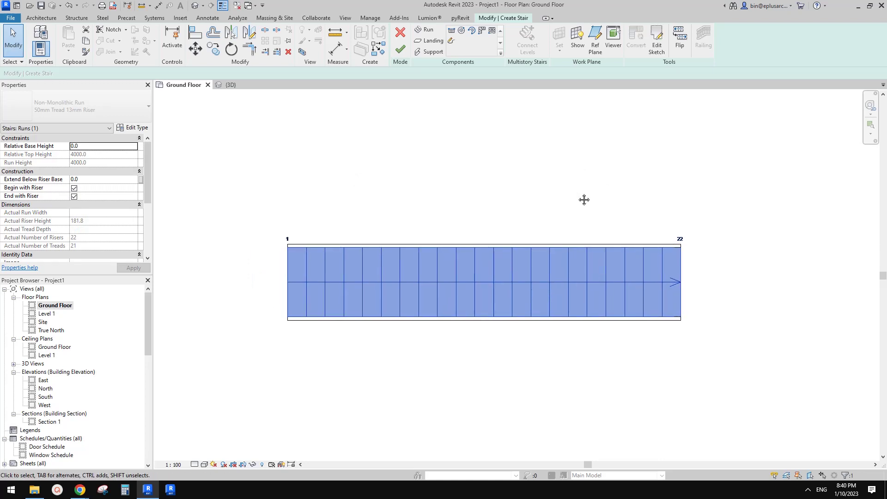
{"action": "left_click", "coordinate": [657, 55]}
{"action": "scroll", "coordinate": [485, 167], "scroll_direction": "up", "scroll_amount": 1}
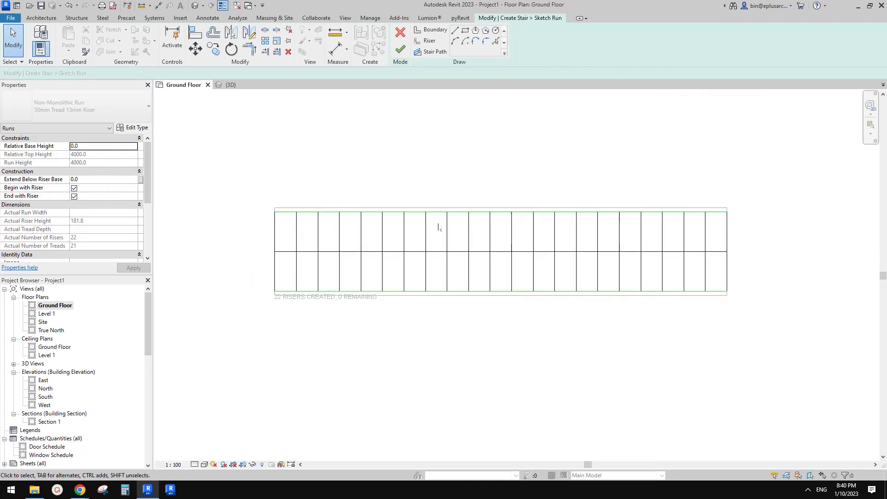
{"action": "middle_click_drag", "start_coordinate": [289, 326], "coordinate": [292, 332]}
Check the wider lower steps in the reference document's plan and select a riser line midway along the run sketch.
{"action": "mouse_move", "coordinate": [80, 490]}
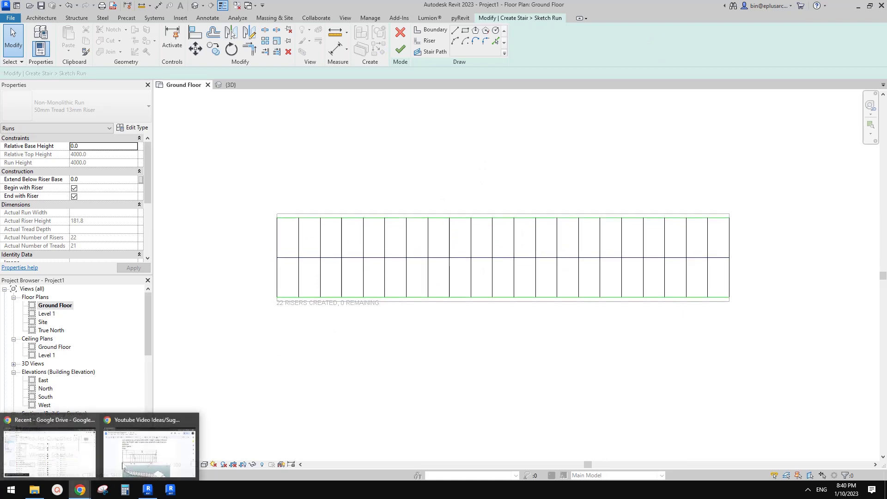
{"action": "left_click", "coordinate": [163, 449]}
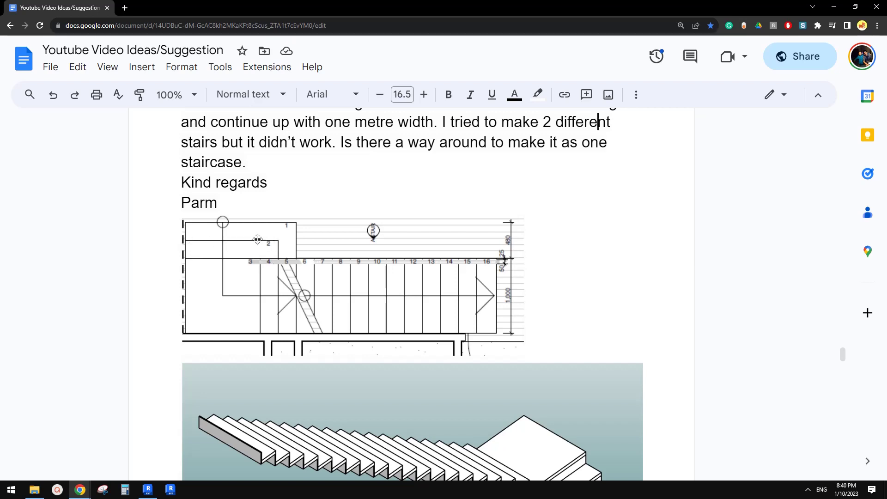
{"action": "left_click", "coordinate": [148, 489]}
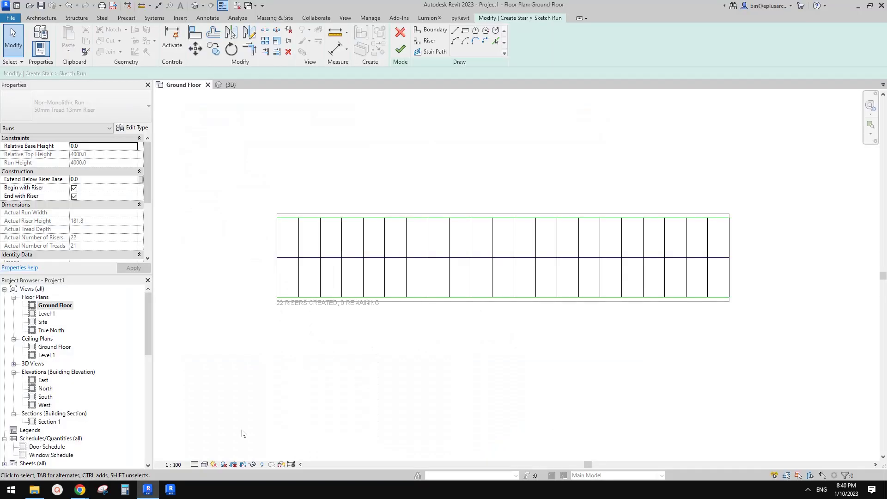
{"action": "left_click", "coordinate": [515, 237]}
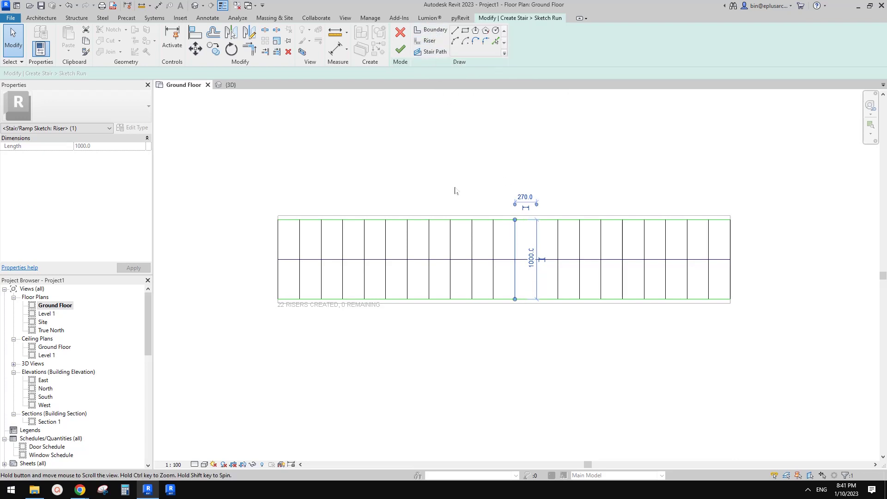
Clear the riser selection and turn off thin-line display in the Ground Floor plan.
{"action": "scroll", "coordinate": [458, 206], "scroll_direction": "up", "scroll_amount": 1}
{"action": "left_click", "coordinate": [469, 196]}
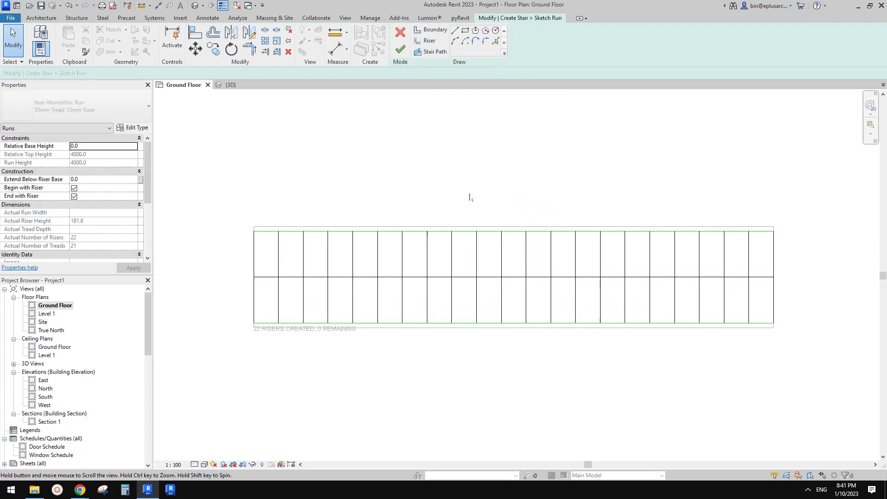
{"action": "left_click", "coordinate": [222, 5]}
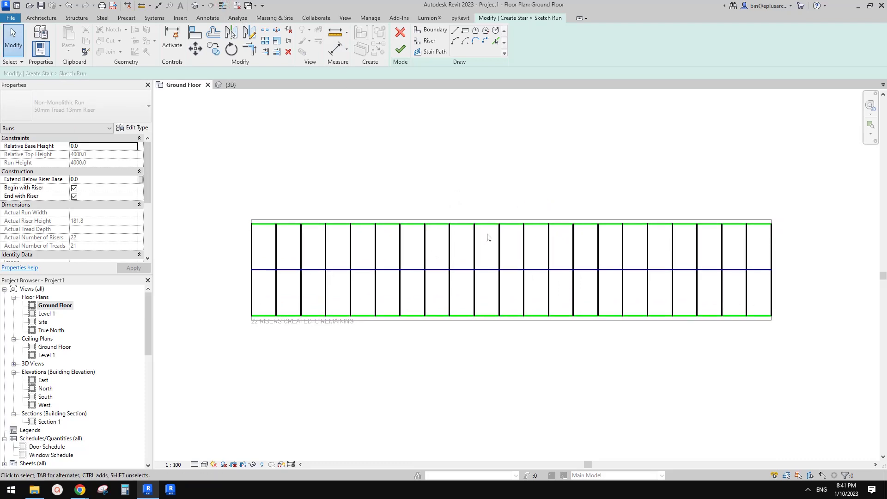
Examine the run sketch's two boundary lines and a riser line, selecting them individually, and look at the lower end.
{"action": "scroll", "coordinate": [462, 230], "scroll_direction": "up", "scroll_amount": 1}
{"action": "left_click", "coordinate": [411, 225]}
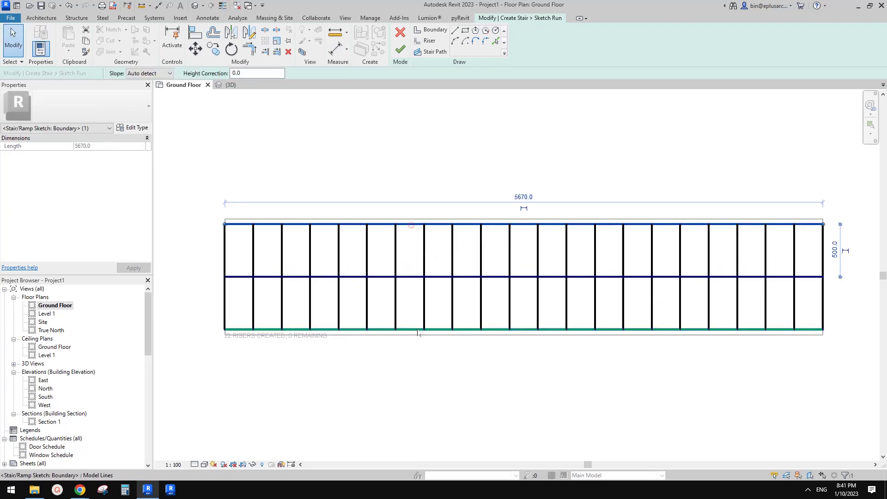
{"action": "left_click", "coordinate": [413, 330]}
{"action": "left_click", "coordinate": [427, 360]}
{"action": "left_click", "coordinate": [409, 225]}
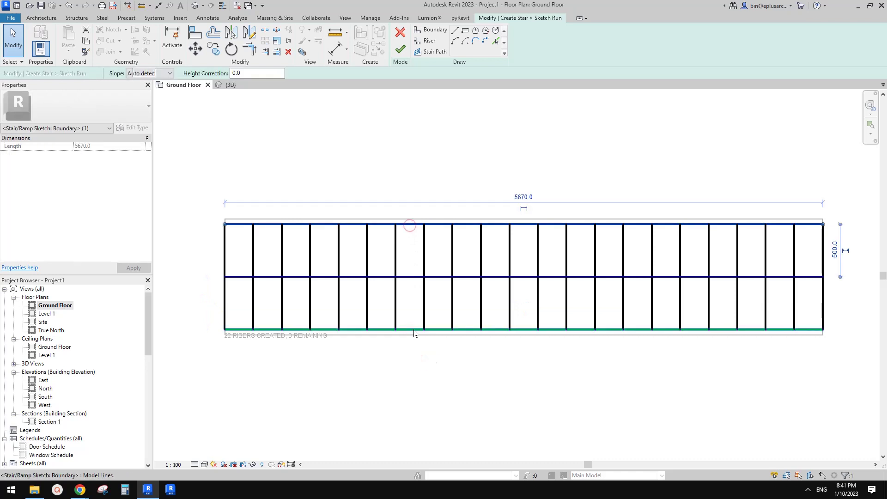
{"action": "left_click", "coordinate": [410, 351]}
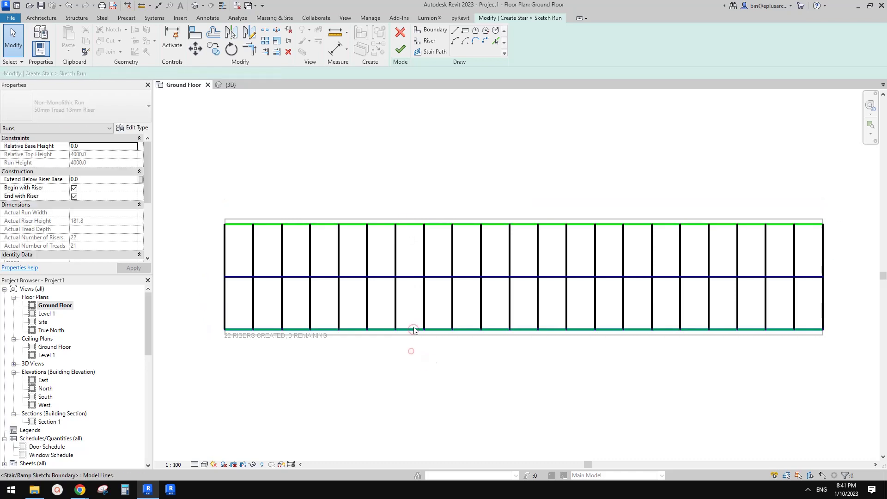
{"action": "left_click", "coordinate": [395, 244]}
{"action": "scroll", "coordinate": [395, 243], "scroll_direction": "up", "scroll_amount": 1}
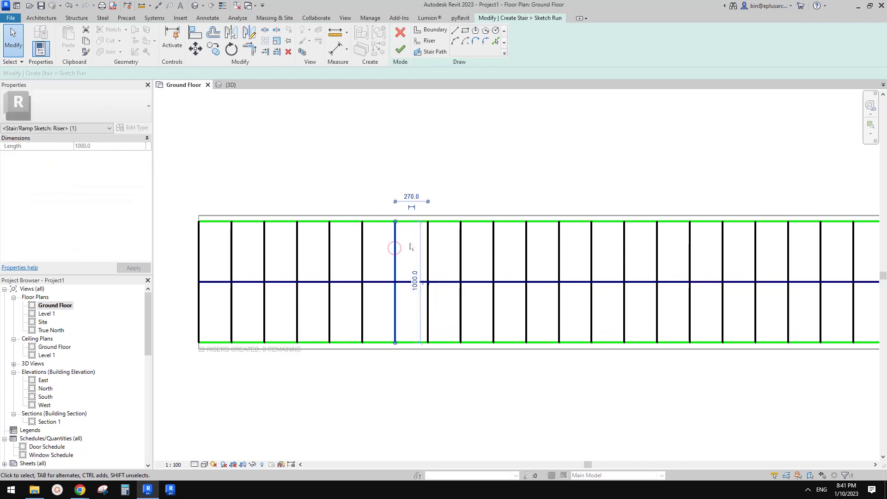
{"action": "scroll", "coordinate": [324, 183], "scroll_direction": "down", "scroll_amount": 1}
{"action": "middle_click_drag", "start_coordinate": [258, 196], "coordinate": [402, 182]}
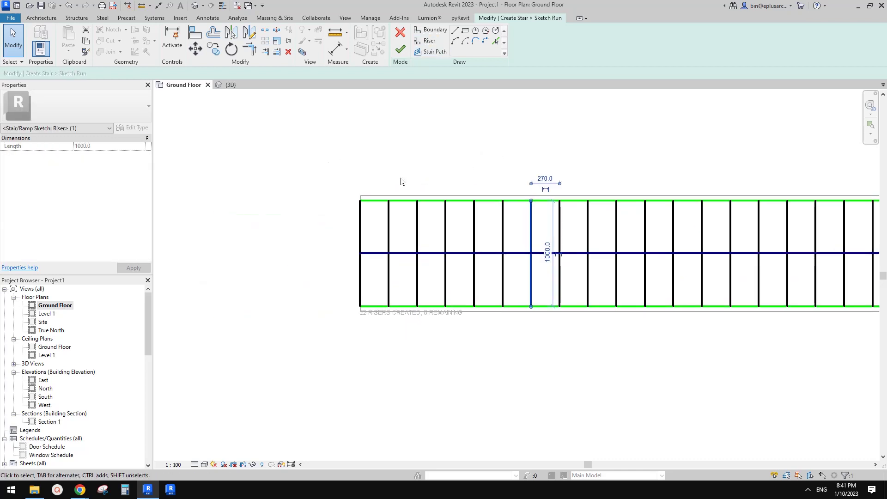
{"action": "left_click", "coordinate": [402, 182]}
{"action": "scroll", "coordinate": [403, 180], "scroll_direction": "up", "scroll_amount": 1}
{"action": "scroll", "coordinate": [418, 223], "scroll_direction": "up", "scroll_amount": 1}
{"action": "middle_click_drag", "start_coordinate": [420, 223], "coordinate": [408, 217]}
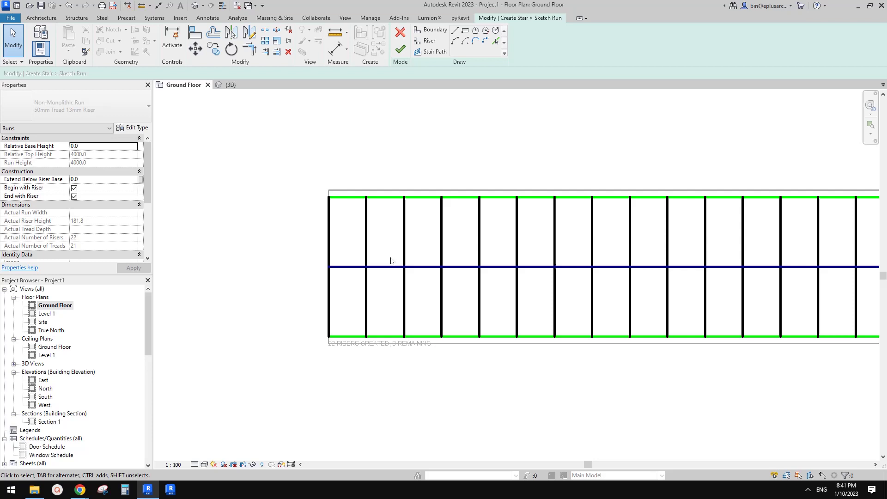
Check the landing and first lower steps in the reference document's plan, and return to the Revit sketch.
{"action": "mouse_move", "coordinate": [80, 490]}
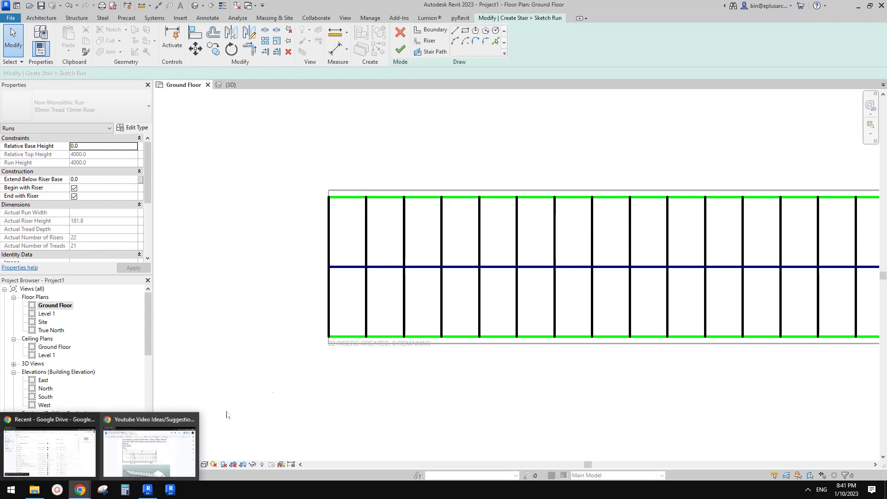
{"action": "left_click", "coordinate": [150, 446]}
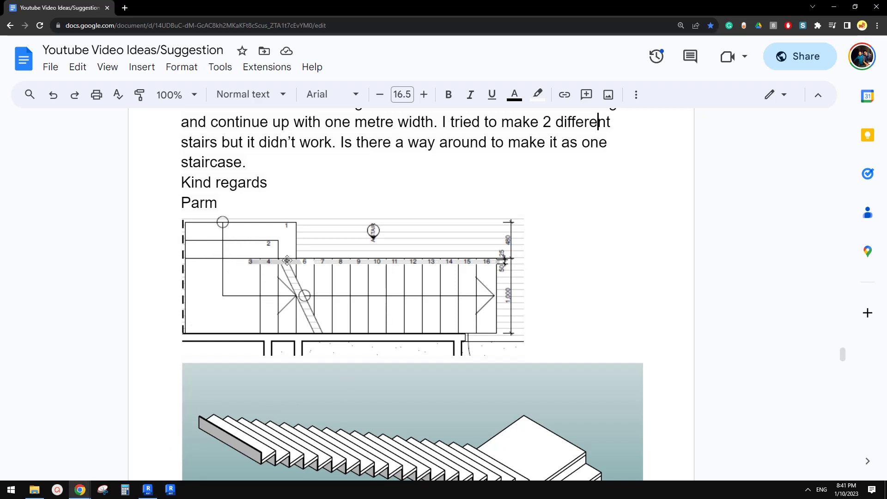
{"action": "scroll", "coordinate": [288, 261], "scroll_direction": "down", "scroll_amount": 1}
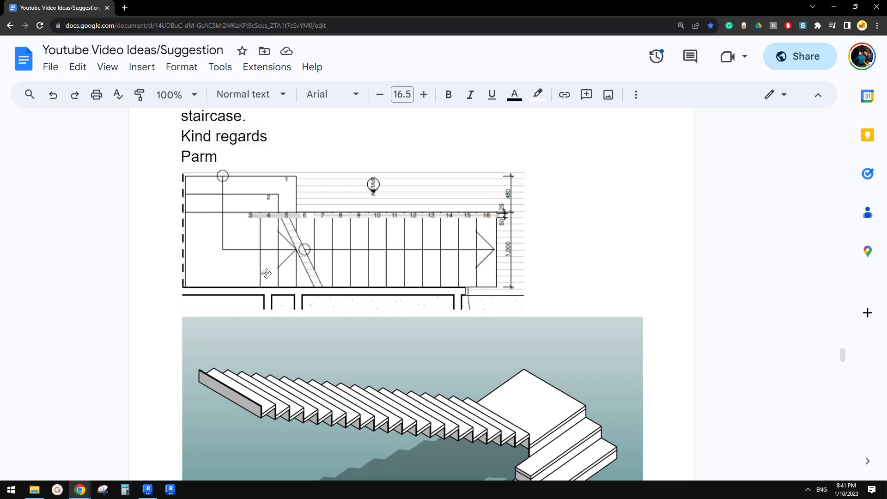
{"action": "left_click", "coordinate": [147, 489]}
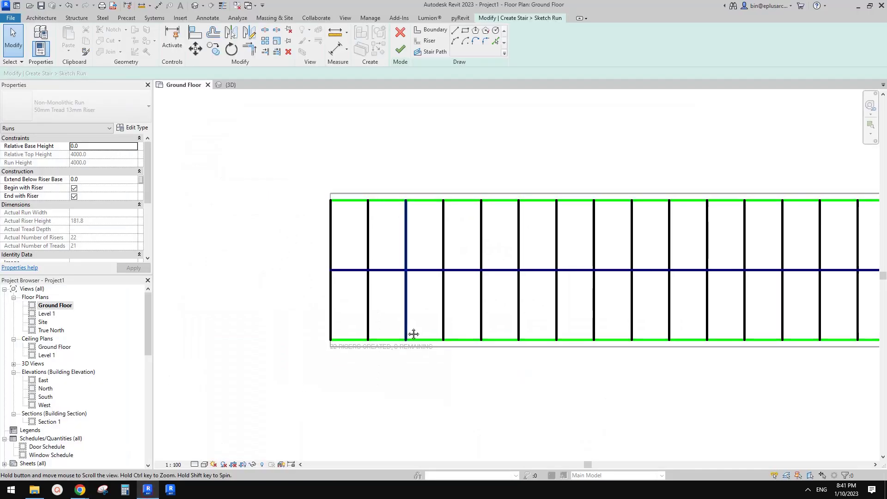
Delete the first three risers at the starting end of the run sketch.
{"action": "middle_click_drag", "start_coordinate": [439, 254], "coordinate": [436, 252]}
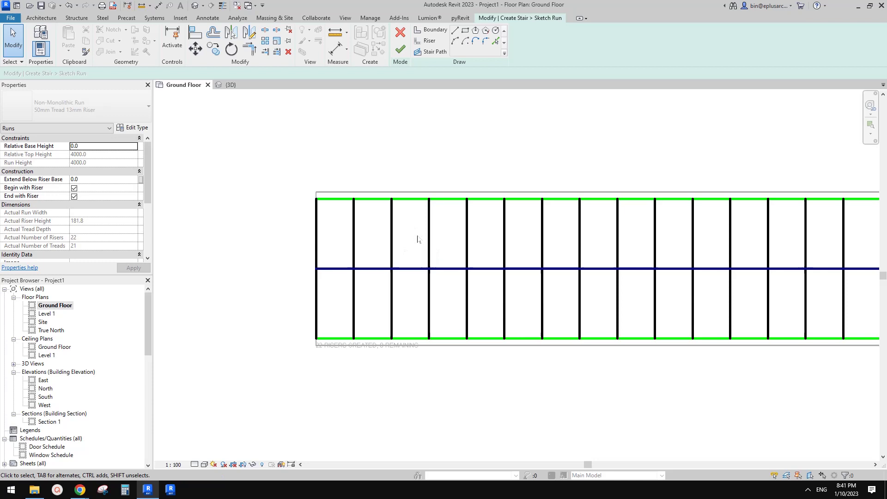
{"action": "left_click_drag", "start_coordinate": [379, 238], "coordinate": [294, 240]}
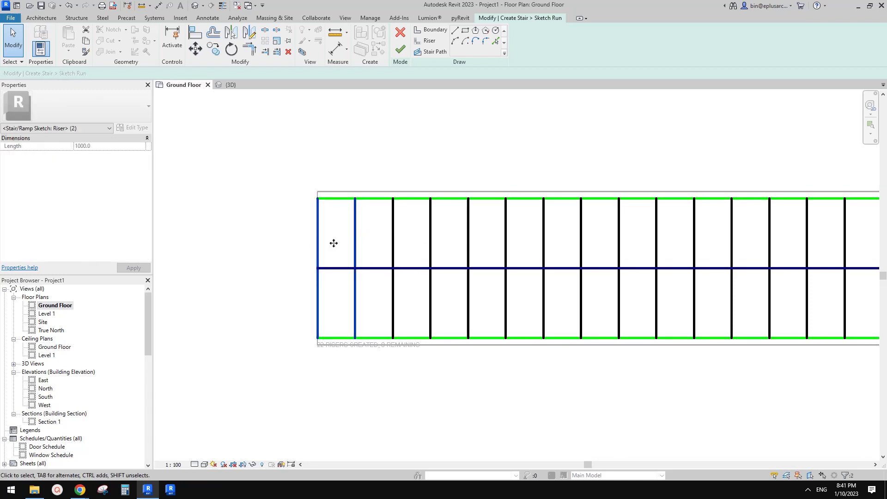
{"action": "middle_click_drag", "start_coordinate": [401, 251], "coordinate": [400, 252]}
{"action": "key", "text": "Delete"}
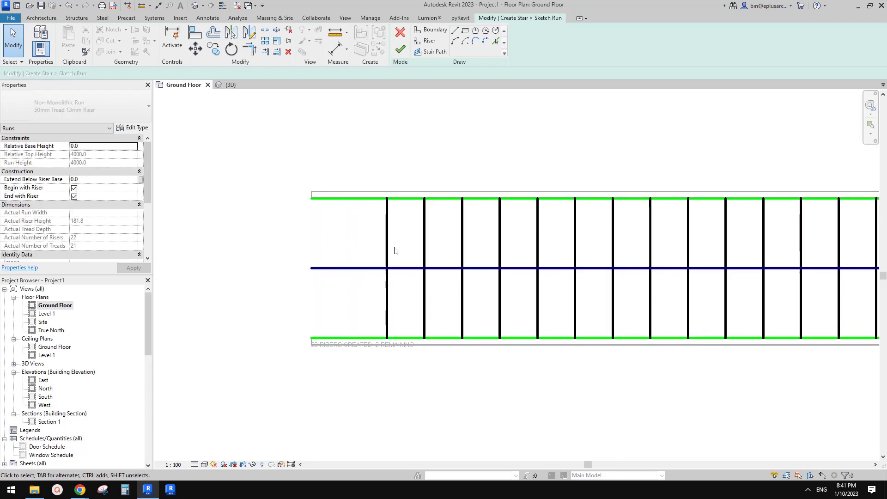
{"action": "scroll", "coordinate": [395, 247], "scroll_direction": "down", "scroll_amount": 1}
{"action": "left_click", "coordinate": [393, 247]}
{"action": "middle_click_drag", "start_coordinate": [404, 250], "coordinate": [404, 256]}
{"action": "key", "text": "Delete"}
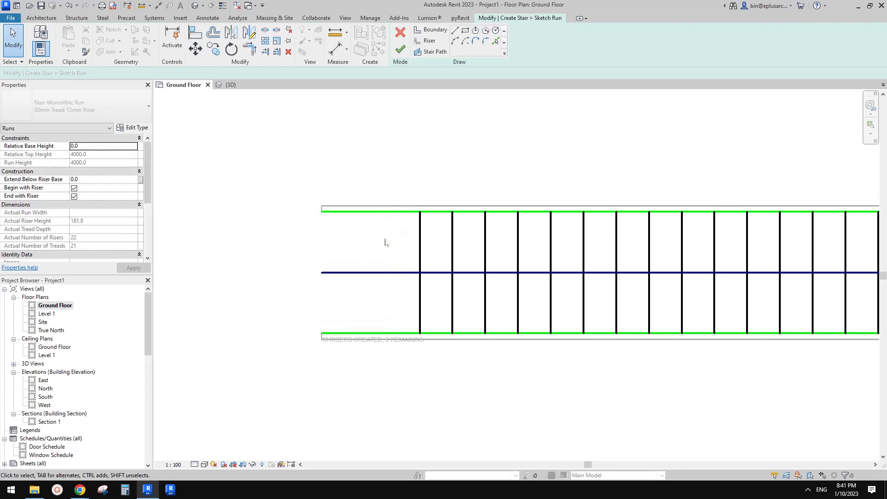
Copy the first remaining riser 1000 mm outward, beyond the starting end of the run.
{"action": "left_click", "coordinate": [421, 246]}
{"action": "key", "text": "c"}
{"action": "key", "text": "o"}
{"action": "left_click", "coordinate": [401, 247]}
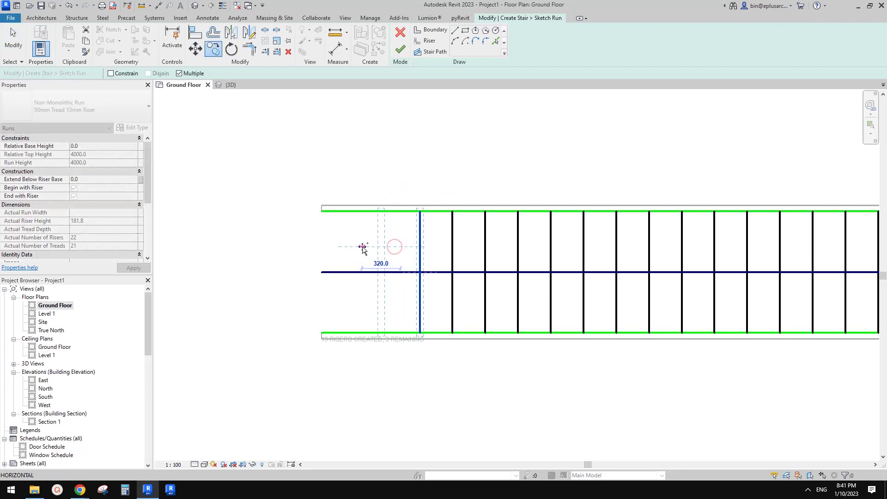
{"action": "type", "text": "1000"}
{"action": "key", "text": "Return"}
{"action": "key", "text": "Escape"}
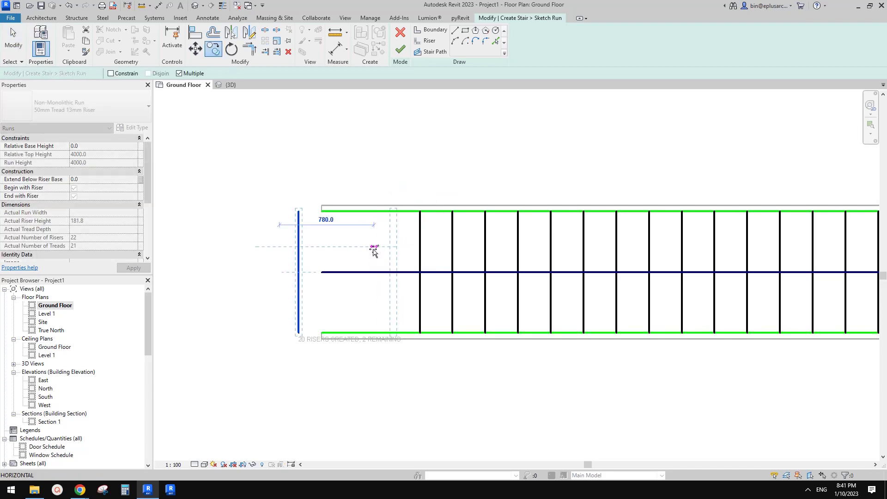
{"action": "key", "text": "Escape"}
Shorten the stair path to the first riser of the upper flight and extend the lower boundary to the copied riser.
{"action": "middle_click_drag", "start_coordinate": [391, 276], "coordinate": [508, 284]}
{"action": "left_click", "coordinate": [392, 270]}
{"action": "left_click_drag", "start_coordinate": [333, 259], "coordinate": [431, 260]}
{"action": "left_click", "coordinate": [387, 255]}
{"action": "middle_click_drag", "start_coordinate": [359, 292], "coordinate": [388, 287]}
{"action": "left_click", "coordinate": [369, 315]}
{"action": "left_click_drag", "start_coordinate": [362, 315], "coordinate": [340, 315]}
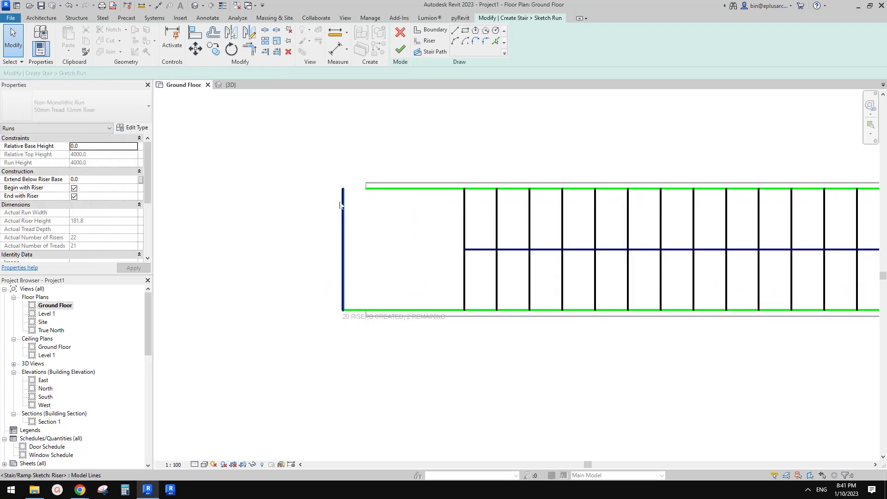
Check the landing's outer edge and wider steps in the reference document's plan, and return to the Revit sketch.
{"action": "middle_click_drag", "start_coordinate": [350, 249], "coordinate": [344, 275]}
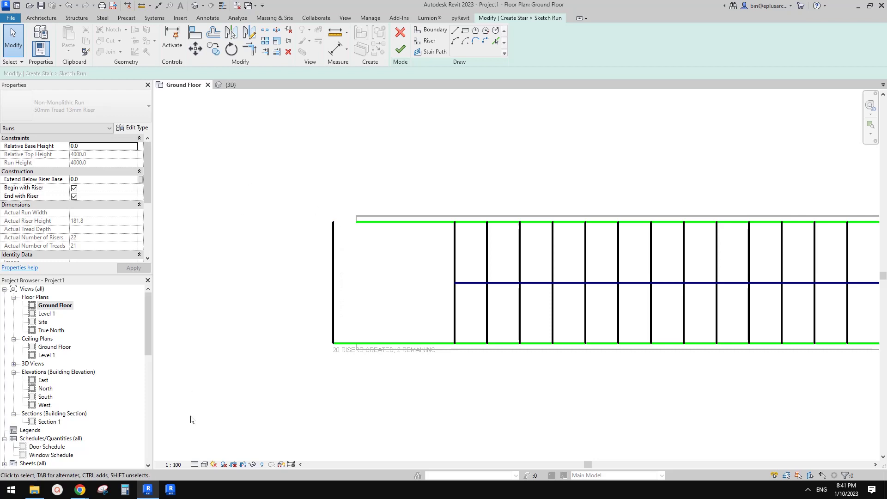
{"action": "left_click", "coordinate": [80, 489]}
{"action": "left_click", "coordinate": [146, 446]}
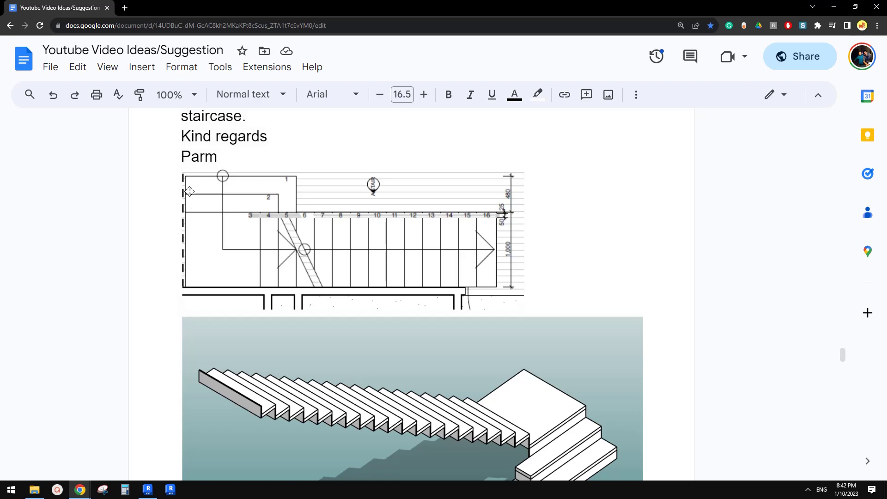
{"action": "left_click", "coordinate": [148, 490]}
Replace the copied riser at the landing's outer end with a straight boundary line about 1100 mm long.
{"action": "left_click", "coordinate": [333, 277]}
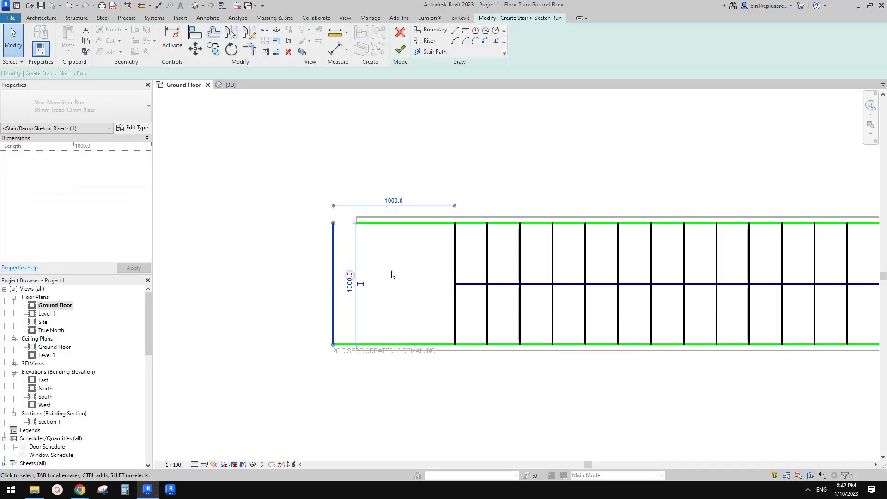
{"action": "key", "text": "Delete"}
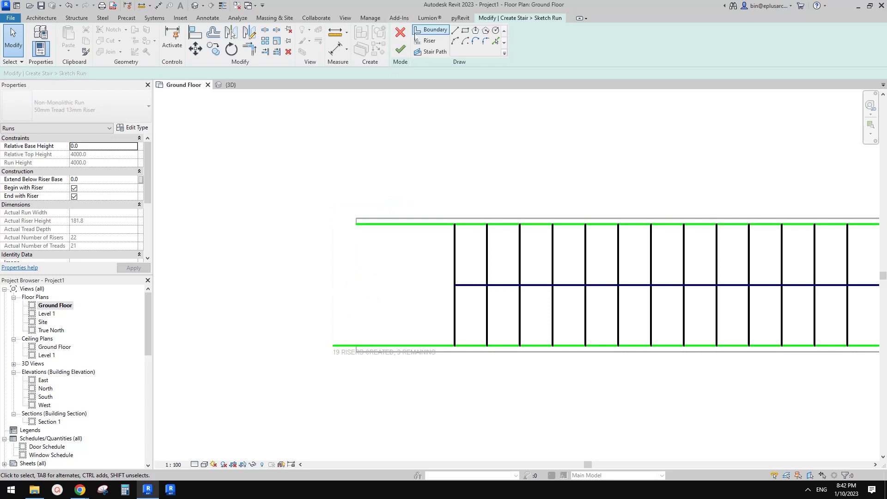
{"action": "left_click", "coordinate": [429, 35]}
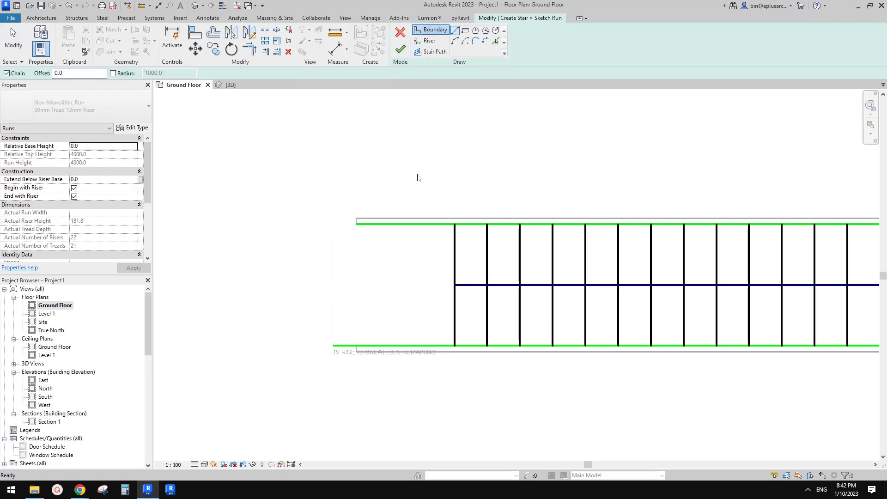
{"action": "left_click", "coordinate": [333, 345]}
{"action": "left_click", "coordinate": [333, 212]}
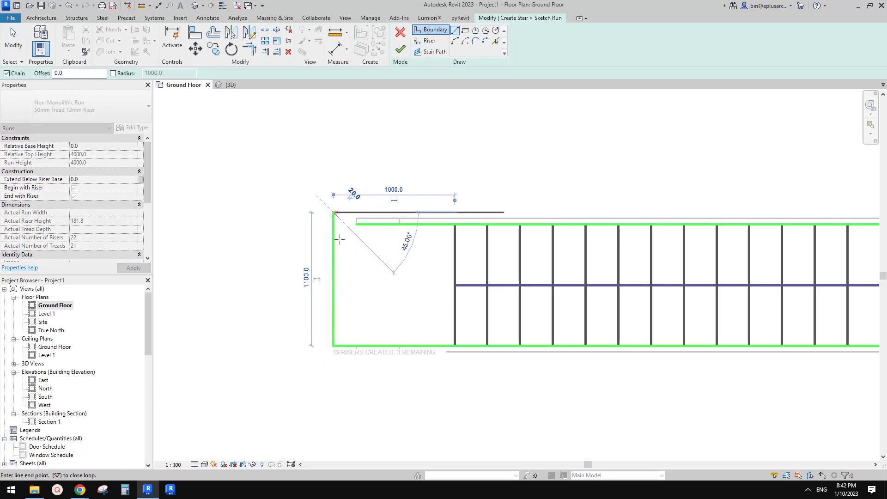
{"action": "key", "text": "Escape"}
{"action": "key", "text": "Escape"}
Check the sketch line type of the new vertical line at the landing's outer end.
{"action": "left_click", "coordinate": [332, 259]}
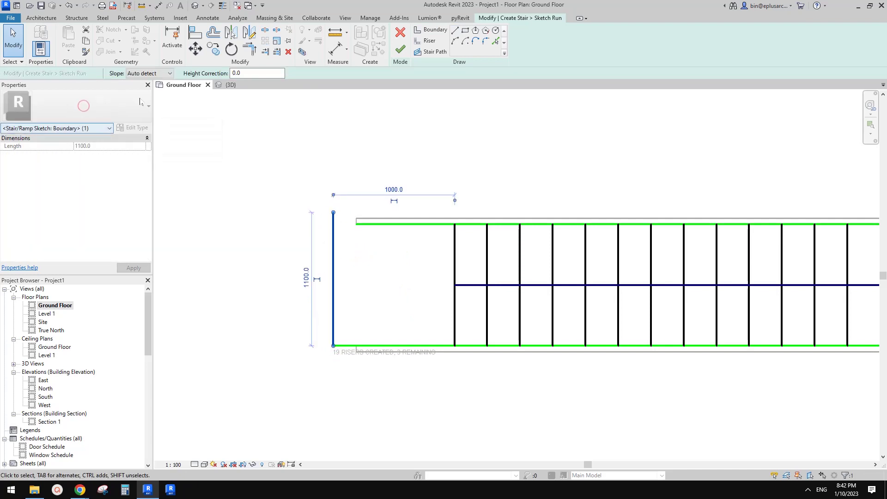
{"action": "middle_click_drag", "start_coordinate": [438, 120], "coordinate": [438, 121]}
{"action": "left_click", "coordinate": [437, 124]}
{"action": "left_click", "coordinate": [334, 271]}
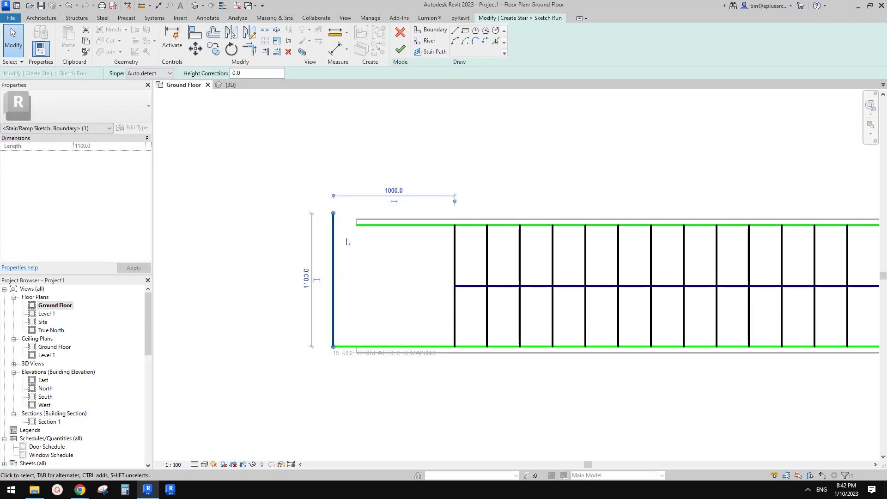
{"action": "left_click", "coordinate": [388, 236]}
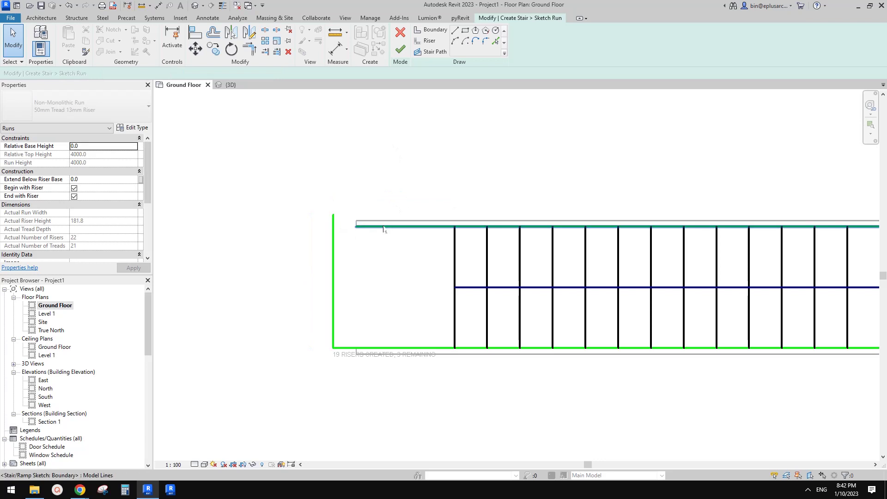
Shorten the upper boundary to the flight's first riser and draw a 1000 mm riser line across the landing's open edge.
{"action": "left_click", "coordinate": [369, 227]}
{"action": "left_click_drag", "start_coordinate": [356, 226], "coordinate": [447, 227]}
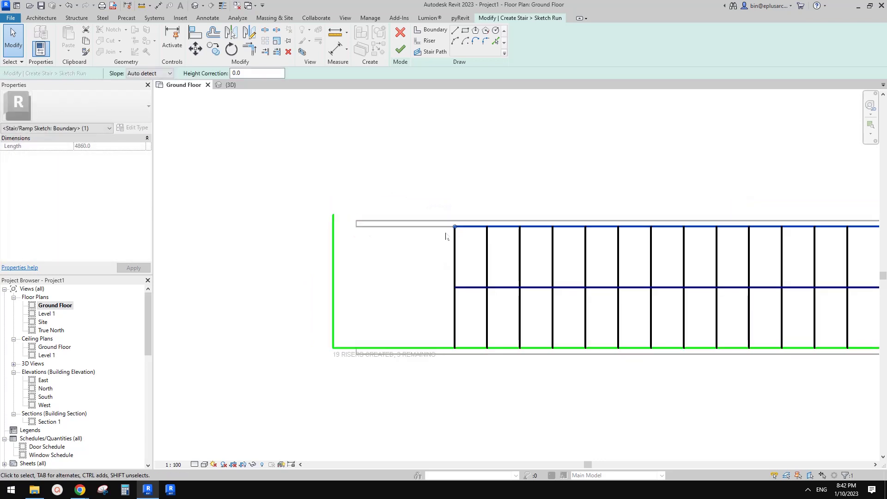
{"action": "left_click", "coordinate": [429, 42]}
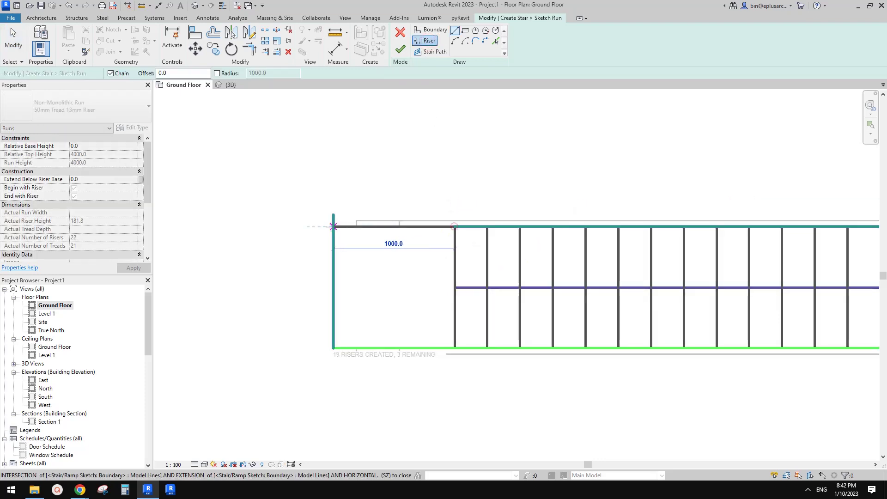
{"action": "key", "text": "Escape"}
{"action": "key", "text": "Escape"}
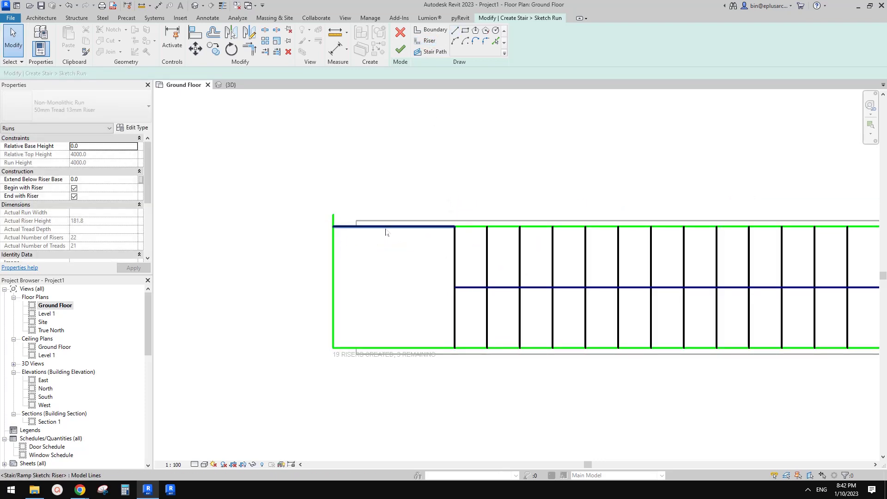
Copy the landing's horizontal riser line 270 mm away from the landing.
{"action": "left_click", "coordinate": [412, 227]}
{"action": "middle_click_drag", "start_coordinate": [422, 228], "coordinate": [418, 241]}
{"action": "key", "text": "c"}
{"action": "key", "text": "o"}
{"action": "left_click", "coordinate": [452, 199]}
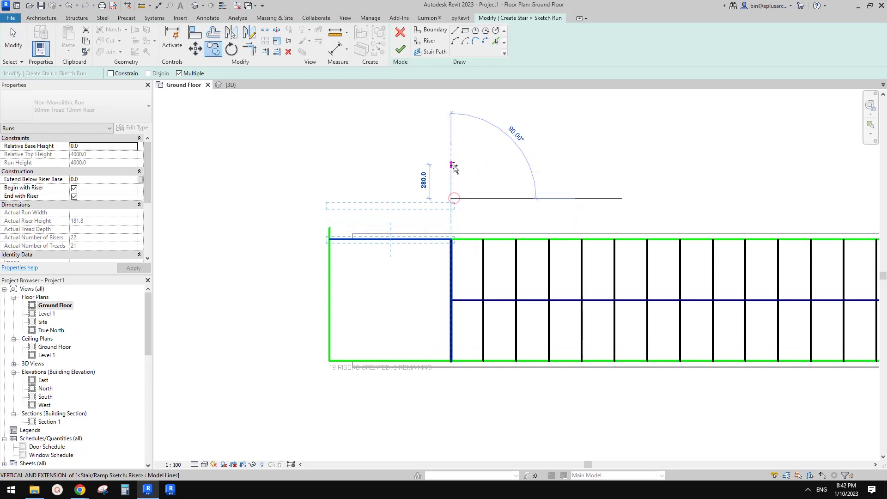
{"action": "type", "text": "27"}
{"action": "key", "text": "Return"}
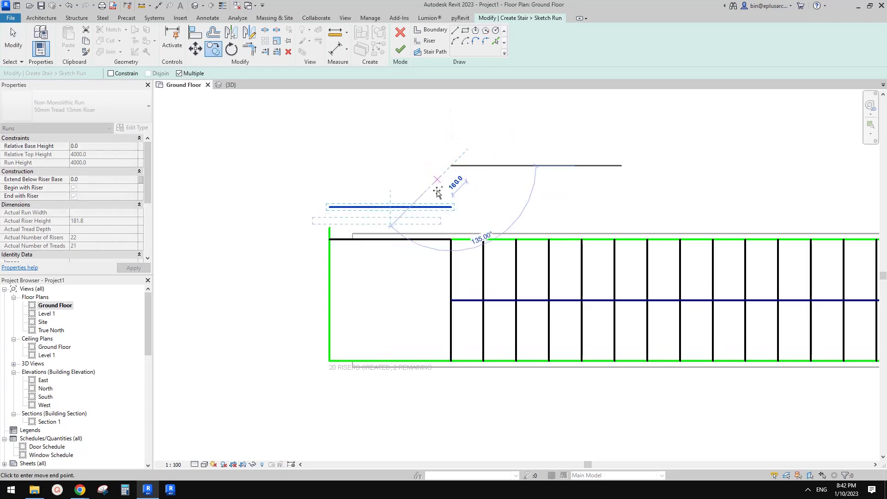
{"action": "key", "text": "Escape"}
Copy the outermost horizontal riser another 270 mm outward to form the next lower step.
{"action": "left_click", "coordinate": [422, 210]}
{"action": "middle_click_drag", "start_coordinate": [422, 188], "coordinate": [424, 200]}
{"action": "key", "text": "c"}
{"action": "key", "text": "o"}
{"action": "left_click", "coordinate": [453, 182]}
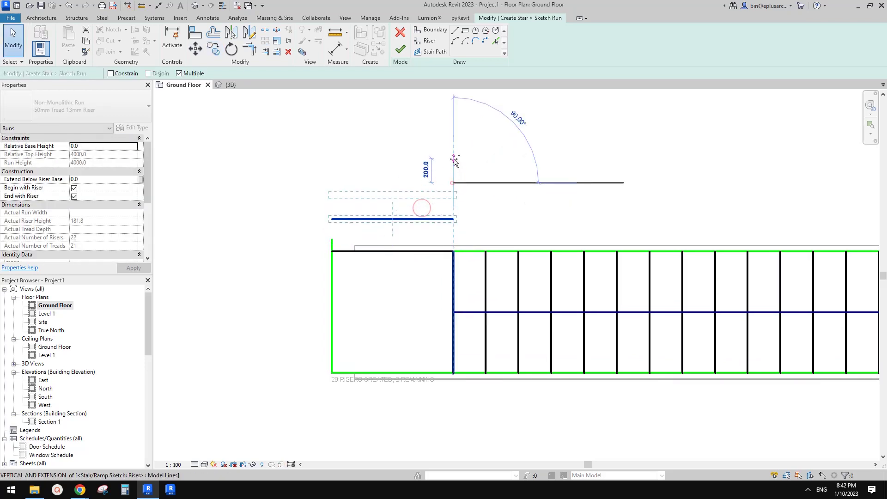
{"action": "type", "text": "270"}
{"action": "key", "text": "Return"}
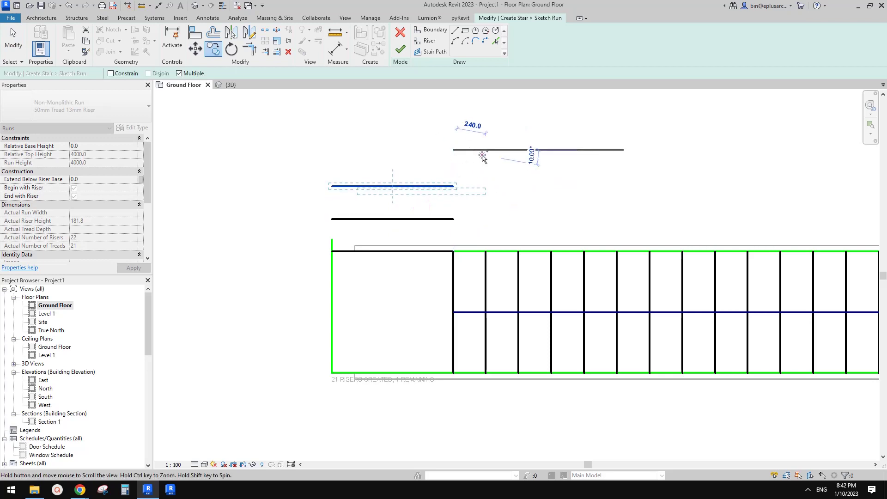
Check the layout of the two wrap-around lower steps on the reference stair plan in the Google Docs document.
{"action": "key", "text": "Escape"}
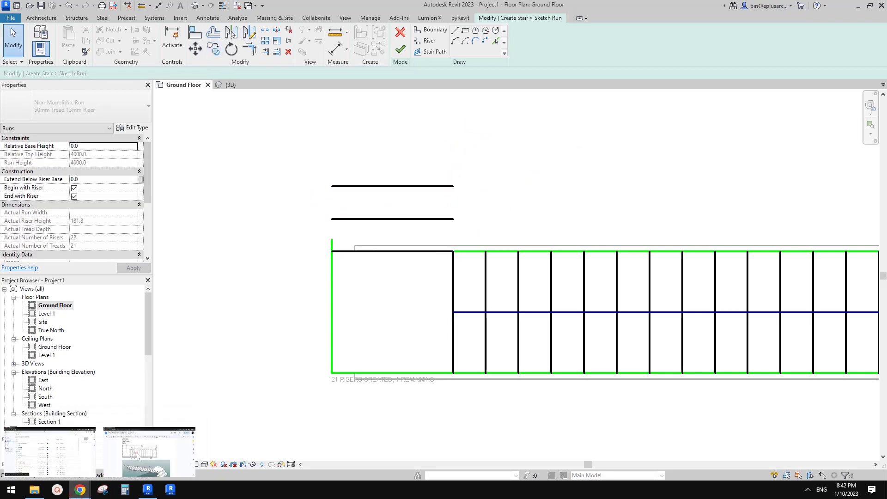
{"action": "left_click", "coordinate": [137, 453]}
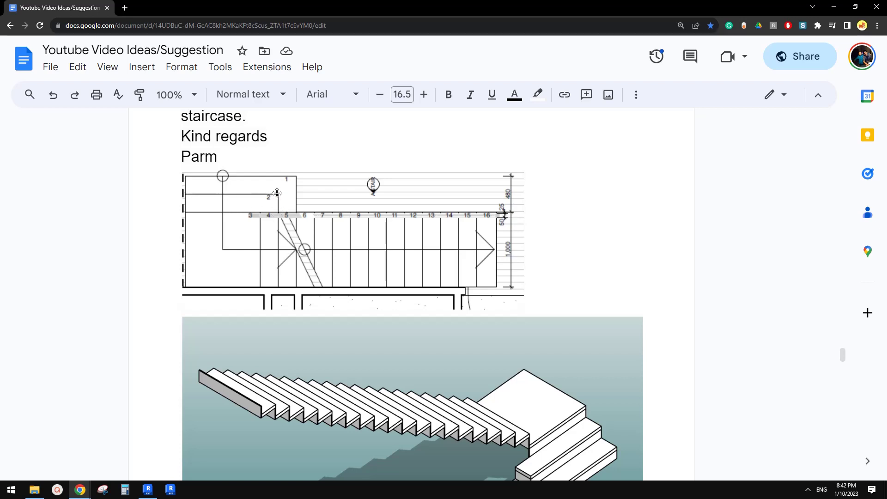
{"action": "left_click", "coordinate": [163, 490]}
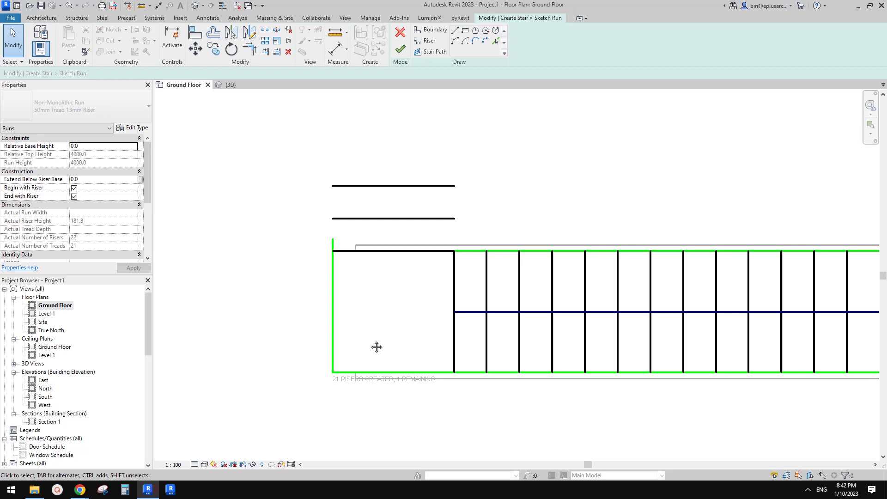
Draw a 270 mm vertical riser from the landing's corner to the middle horizontal riser, and recheck the reference plan.
{"action": "left_click", "coordinate": [430, 41]}
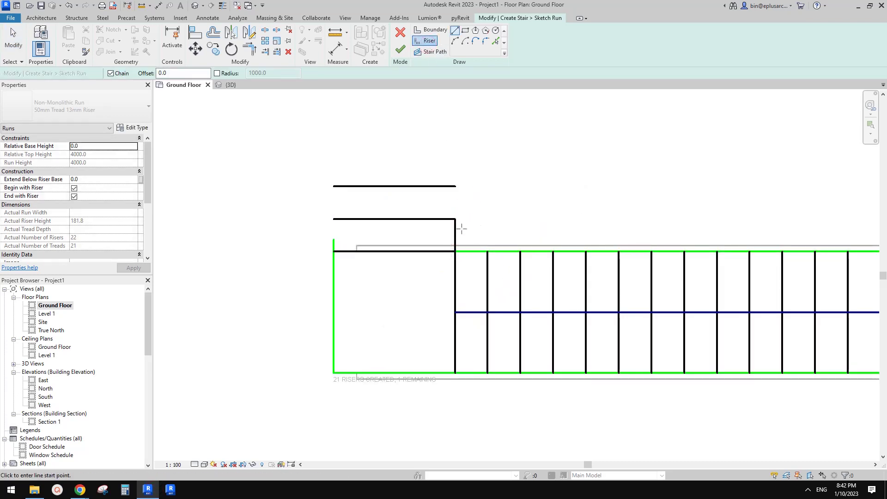
{"action": "mouse_move", "coordinate": [80, 490]}
{"action": "left_click", "coordinate": [139, 458]}
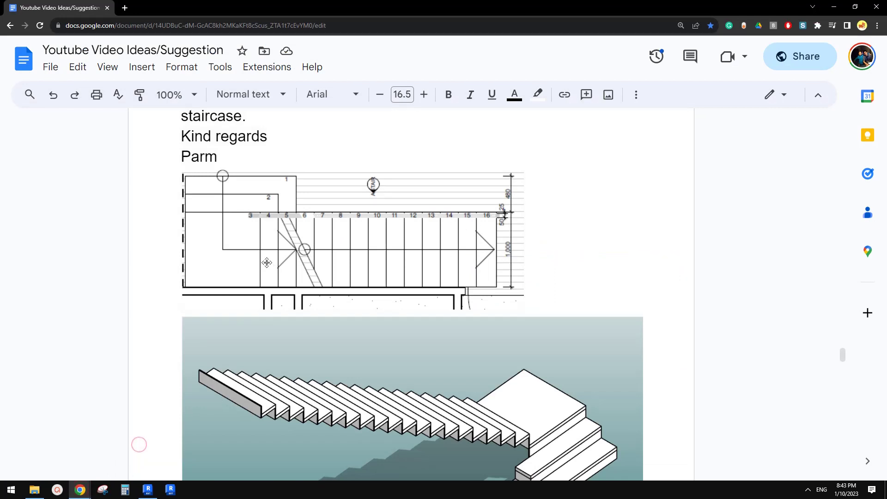
{"action": "scroll", "coordinate": [278, 212], "scroll_direction": "up", "scroll_amount": 2}
{"action": "left_click", "coordinate": [169, 490]}
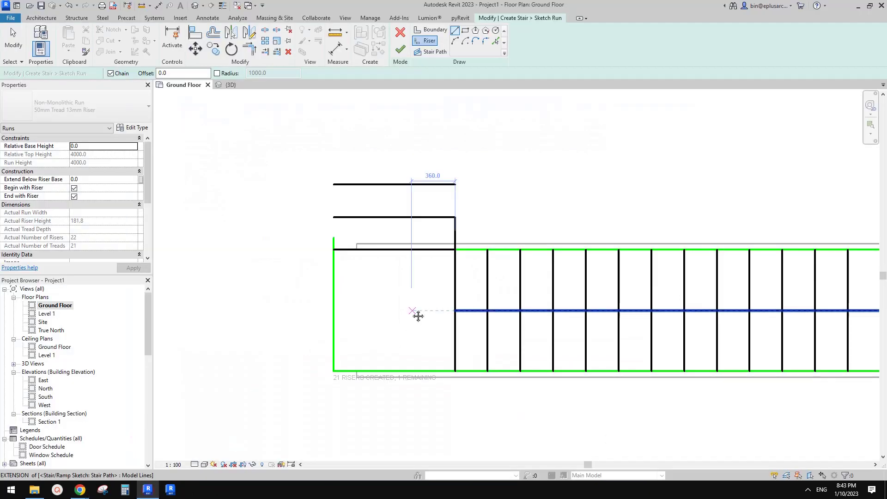
{"action": "key", "text": "Escape"}
{"action": "key", "text": "Escape"}
Copy the short vertical riser onto the upper flight's second riser line and delete the original at the landing corner.
{"action": "scroll", "coordinate": [460, 254], "scroll_direction": "up", "scroll_amount": 2}
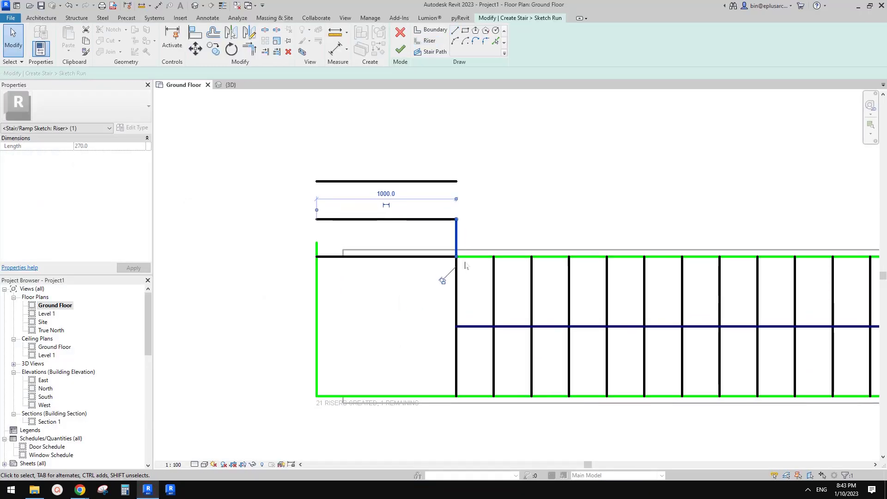
{"action": "left_click", "coordinate": [457, 257]}
{"action": "left_click", "coordinate": [493, 256]}
{"action": "key", "text": "Escape"}
{"action": "key", "text": "Escape"}
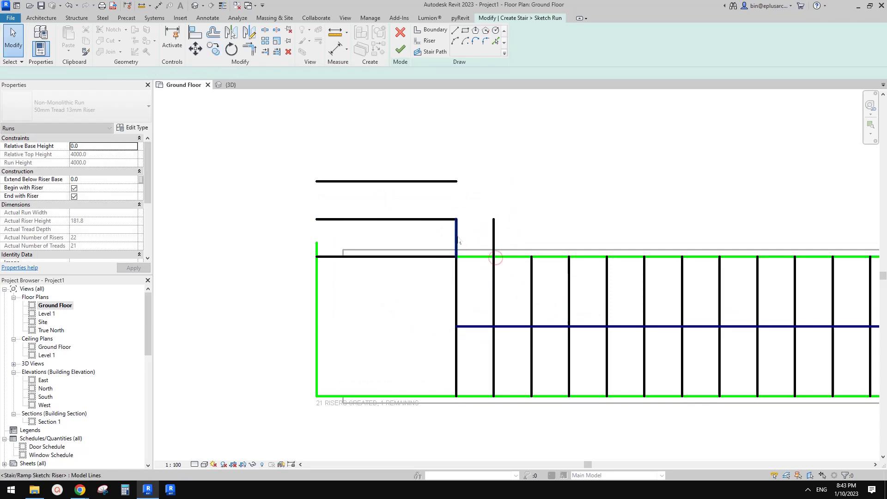
{"action": "left_click", "coordinate": [458, 236]}
{"action": "key", "text": "Delete"}
Trim the middle horizontal riser and the copied vertical riser to a corner.
{"action": "key", "text": "t"}
{"action": "key", "text": "r"}
{"action": "left_click", "coordinate": [453, 220]}
{"action": "left_click", "coordinate": [493, 233]}
{"action": "key", "text": "Escape"}
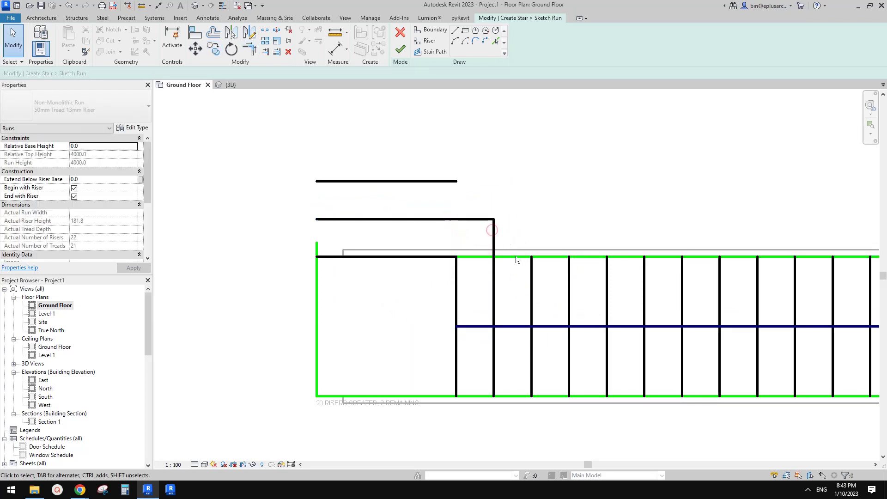
Copy the short vertical riser another 270 mm along the flight onto the third riser line.
{"action": "key", "text": "c"}
{"action": "key", "text": "o"}
{"action": "left_click", "coordinate": [494, 257]}
{"action": "left_click", "coordinate": [533, 258]}
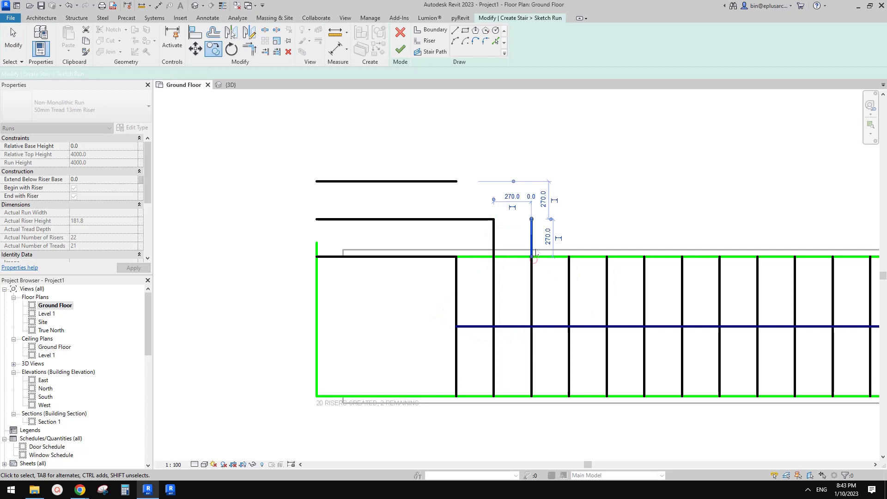
Trim the outermost horizontal riser and the vertical riser on the third riser line to a corner.
{"action": "key", "text": "t"}
{"action": "key", "text": "r"}
{"action": "key", "text": "t"}
{"action": "key", "text": "r"}
{"action": "left_click", "coordinate": [453, 182]}
{"action": "left_click", "coordinate": [532, 226]}
{"action": "key", "text": "Escape"}
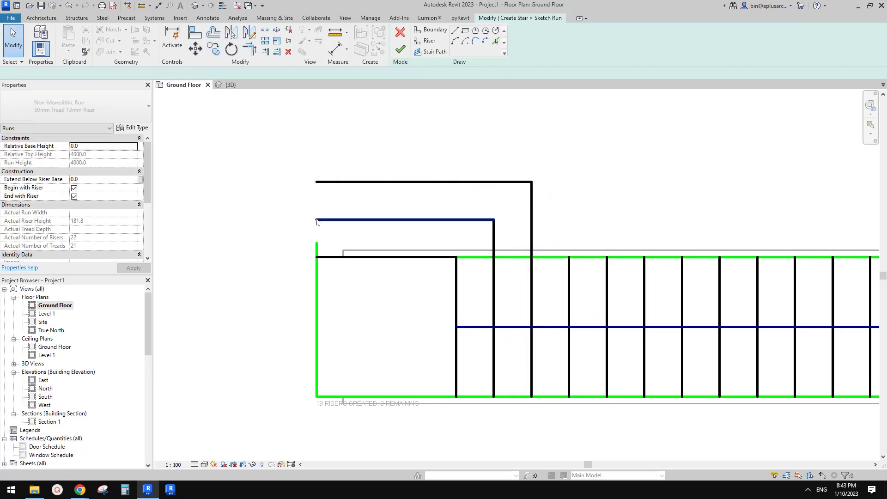
Extend the landing's outer vertical boundary to meet the outermost horizontal riser.
{"action": "key", "text": "t"}
{"action": "key", "text": "r"}
{"action": "left_click", "coordinate": [317, 249]}
{"action": "left_click", "coordinate": [362, 182]}
{"action": "key", "text": "Escape"}
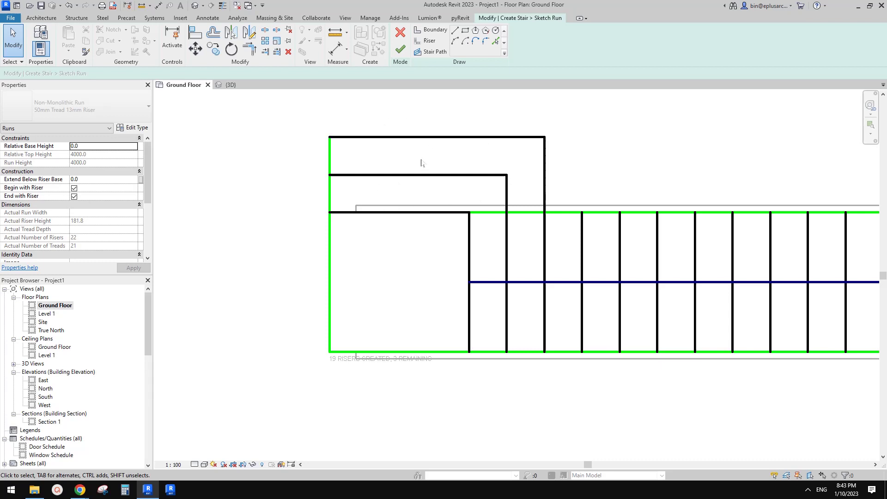
Examine the stair path line and how it runs across the risers of the flight.
{"action": "scroll", "coordinate": [485, 204], "scroll_direction": "down", "scroll_amount": 1}
{"action": "mouse_move", "coordinate": [487, 205]}
{"action": "middle_mouse_down"}
{"action": "mouse_move", "coordinate": [426, 206]}
{"action": "mouse_move", "coordinate": [441, 201]}
{"action": "middle_mouse_up"}
{"action": "middle_click_drag", "start_coordinate": [471, 218], "coordinate": [415, 204]}
{"action": "middle_click_drag", "start_coordinate": [543, 248], "coordinate": [479, 255]}
{"action": "left_click", "coordinate": [479, 257]}
{"action": "scroll", "coordinate": [490, 266], "scroll_direction": "down", "scroll_amount": 2}
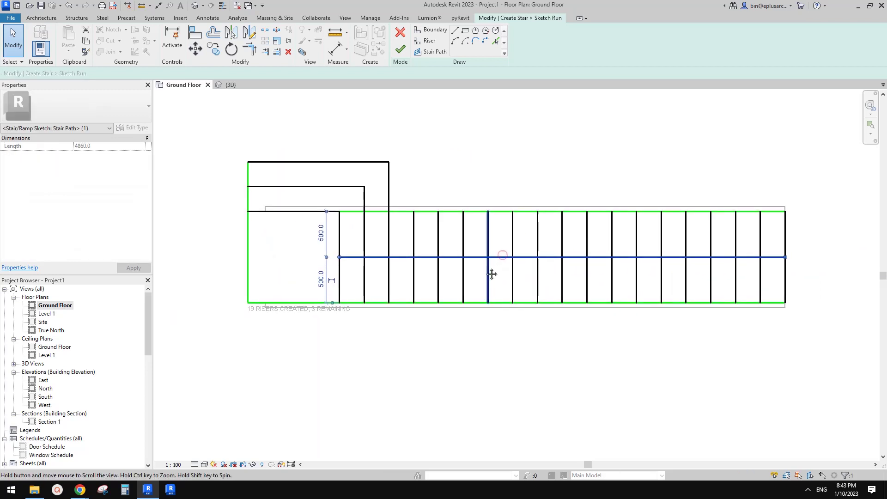
{"action": "scroll", "coordinate": [400, 278], "scroll_direction": "up", "scroll_amount": 1}
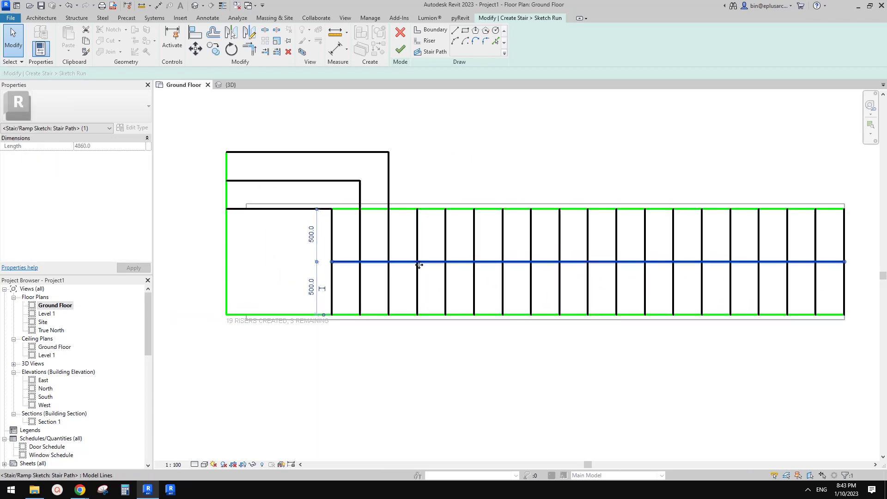
{"action": "middle_click_drag", "start_coordinate": [468, 262], "coordinate": [460, 270]}
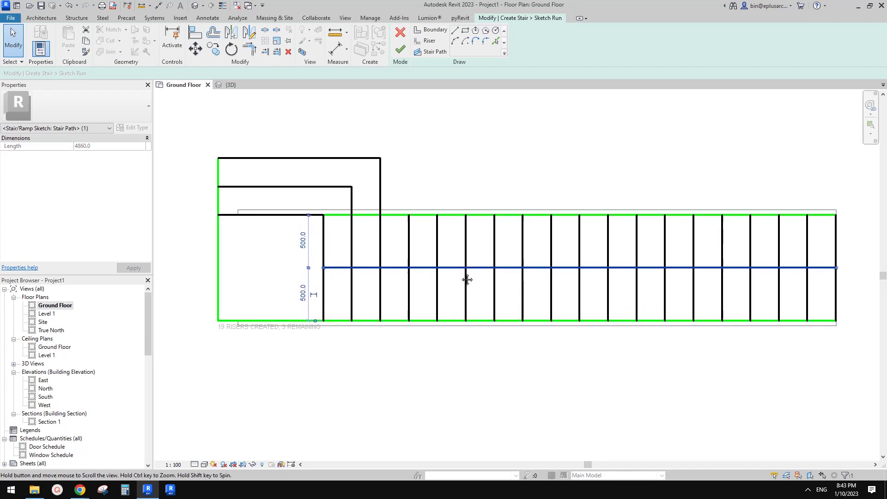
{"action": "left_click", "coordinate": [457, 269]}
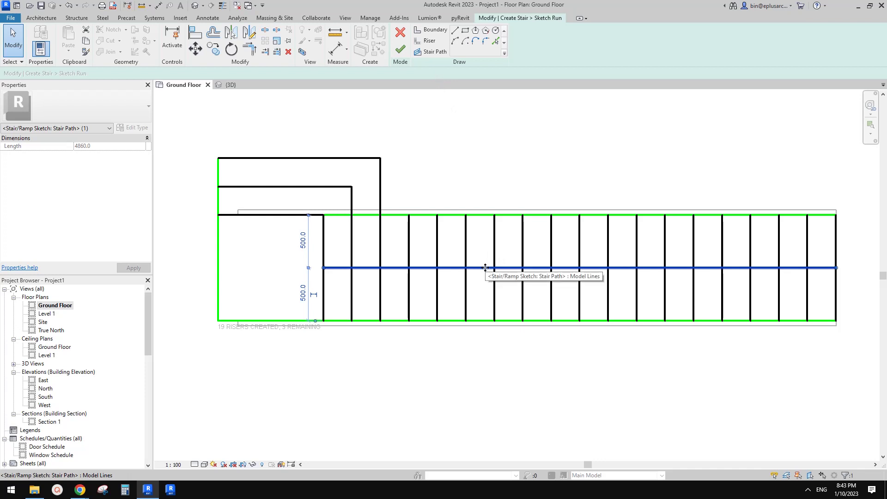
{"action": "scroll", "coordinate": [480, 263], "scroll_direction": "up", "scroll_amount": 1}
{"action": "scroll", "coordinate": [444, 182], "scroll_direction": "down", "scroll_amount": 2}
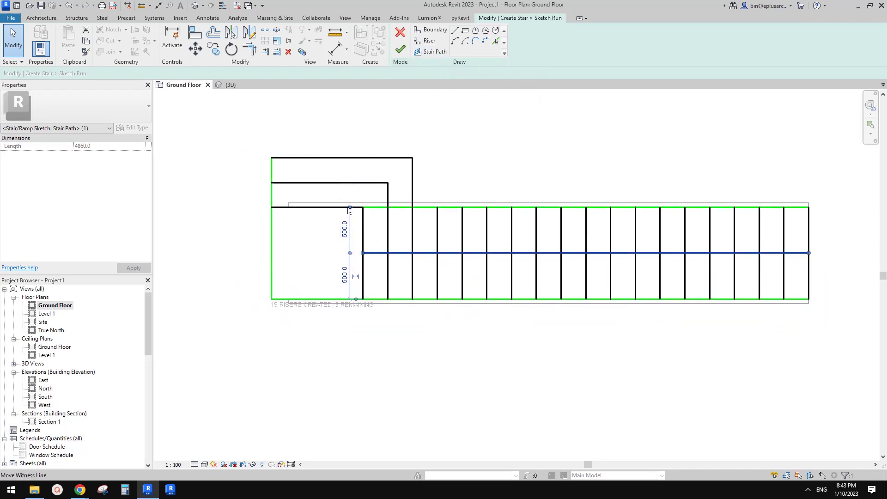
{"action": "middle_click_drag", "start_coordinate": [398, 194], "coordinate": [406, 196]}
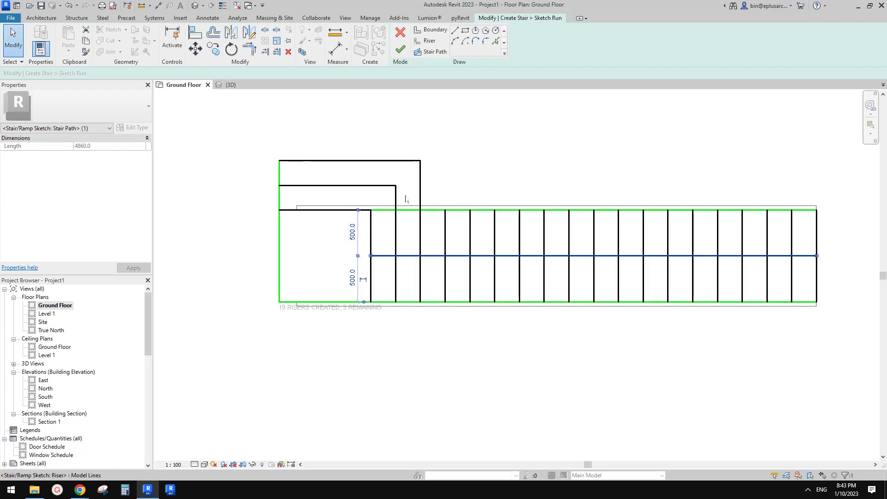
Try to finish the run sketch with the stair path starting at the upper flight's first riser.
{"action": "left_click", "coordinate": [401, 48]}
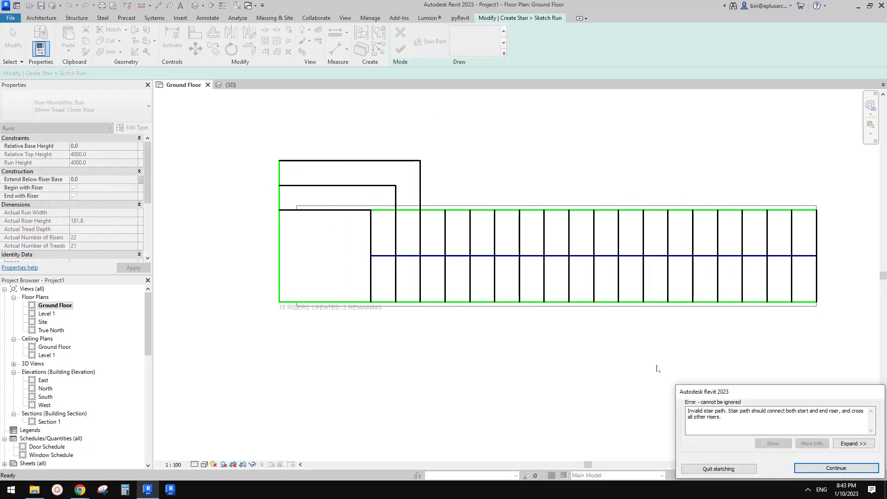
{"action": "left_click_drag", "start_coordinate": [756, 398], "coordinate": [527, 333]}
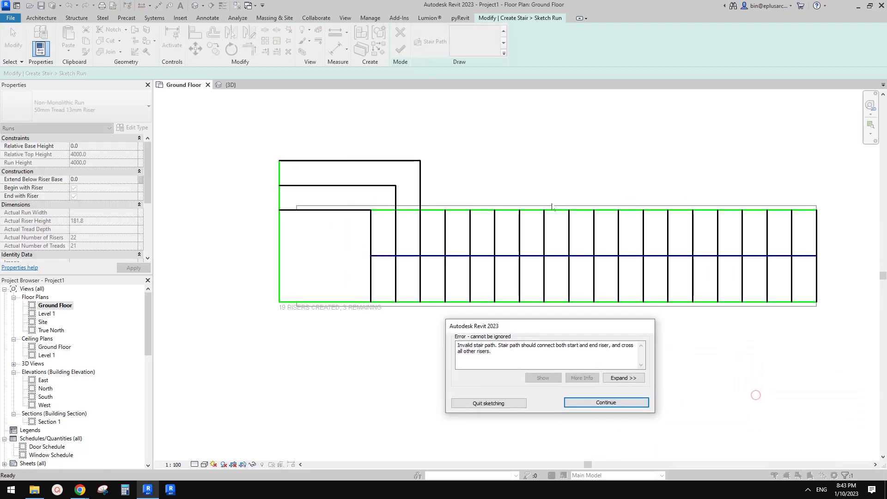
{"action": "left_click", "coordinate": [609, 401]}
Extend the stair path 500 mm into the landing and at 90° up to the outermost horizontal riser, completing the run sketch.
{"action": "scroll", "coordinate": [429, 263], "scroll_direction": "up", "scroll_amount": 1}
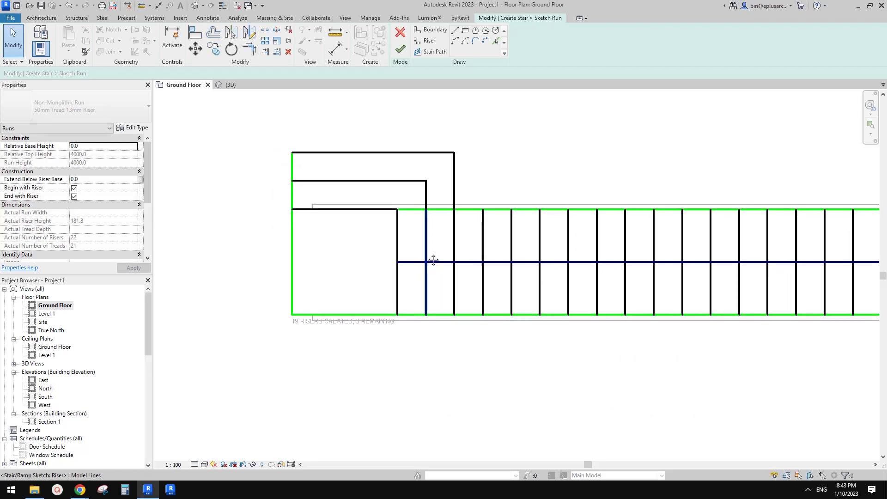
{"action": "left_click", "coordinate": [435, 53]}
{"action": "left_click", "coordinate": [398, 263]}
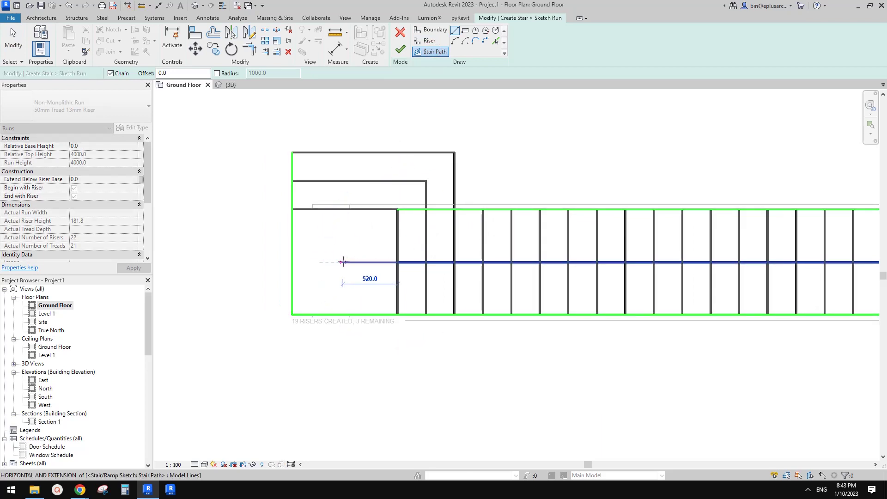
{"action": "left_click", "coordinate": [345, 262]}
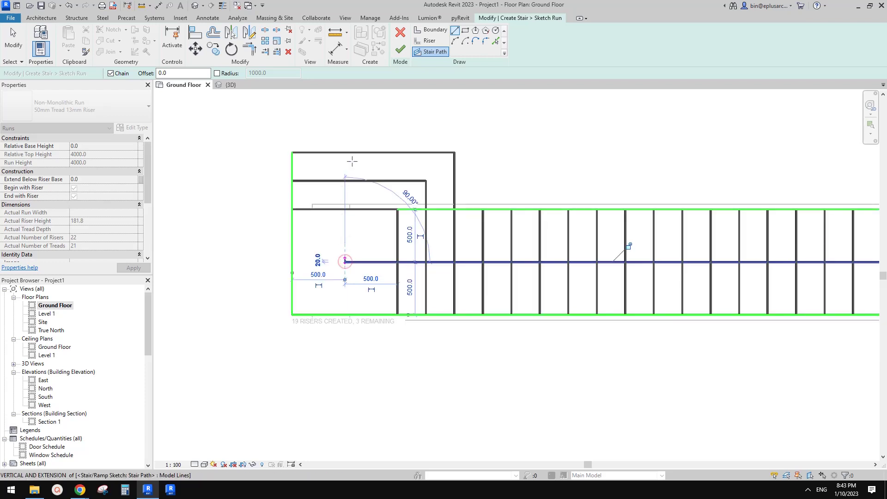
{"action": "scroll", "coordinate": [402, 254], "scroll_direction": "up", "scroll_amount": 1}
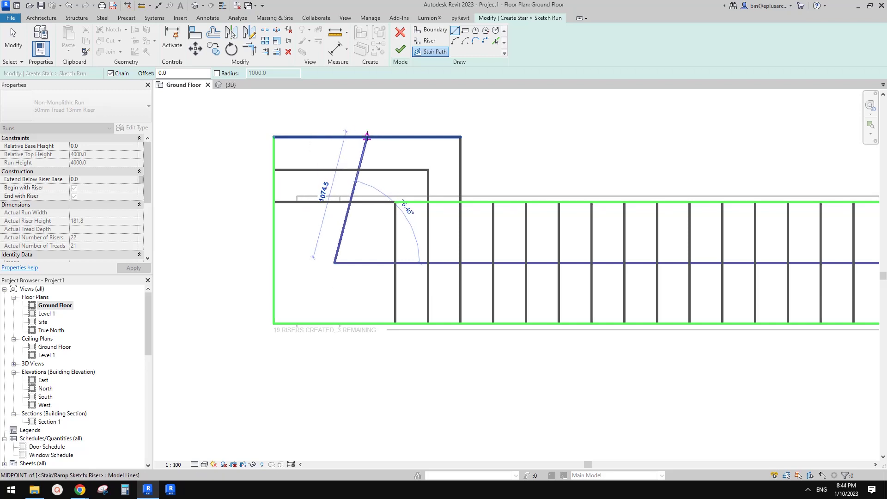
{"action": "left_click", "coordinate": [334, 138]}
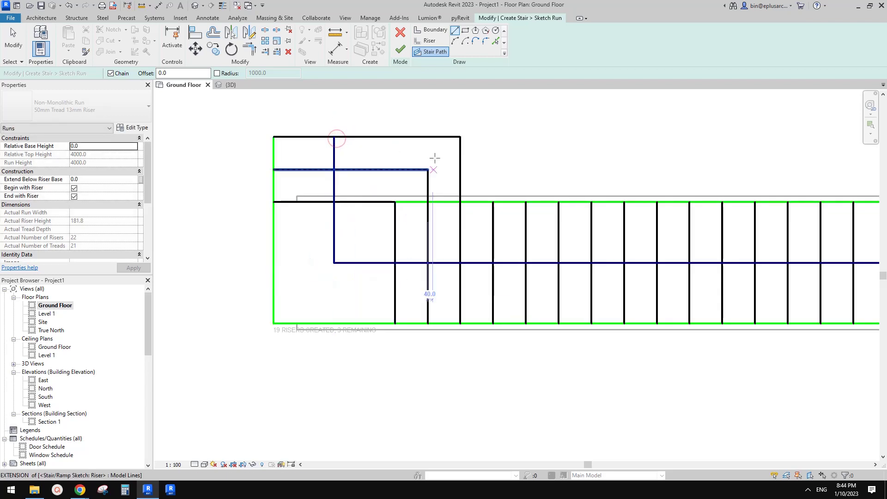
{"action": "key", "text": "Escape"}
{"action": "key", "text": "Escape"}
{"action": "scroll", "coordinate": [492, 257], "scroll_direction": "down", "scroll_amount": 2}
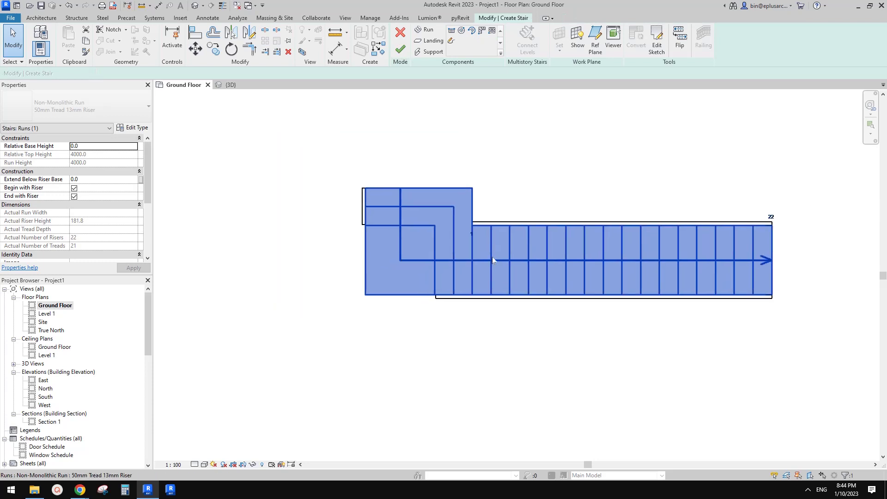
Inspect the L-shaped run in plan and in 3D from the side of the lower steps.
{"action": "key", "text": "Escape"}
{"action": "scroll", "coordinate": [466, 248], "scroll_direction": "up", "scroll_amount": 2}
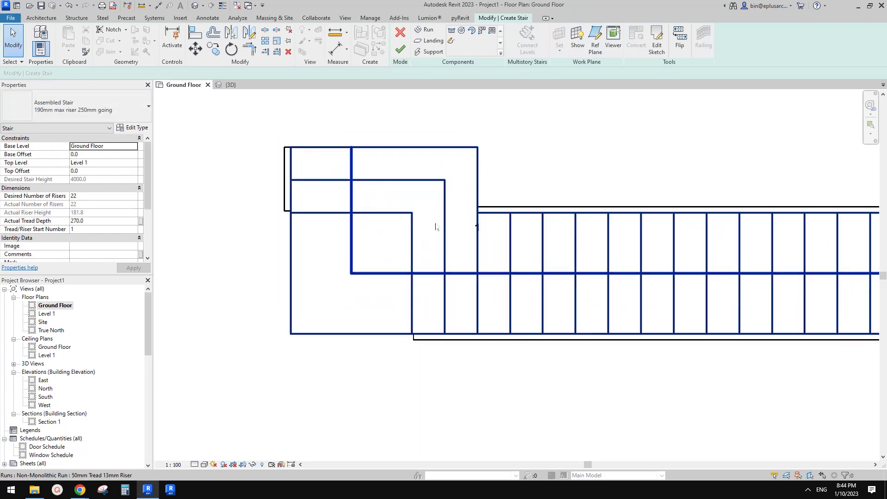
{"action": "middle_click_drag", "start_coordinate": [479, 223], "coordinate": [469, 228]}
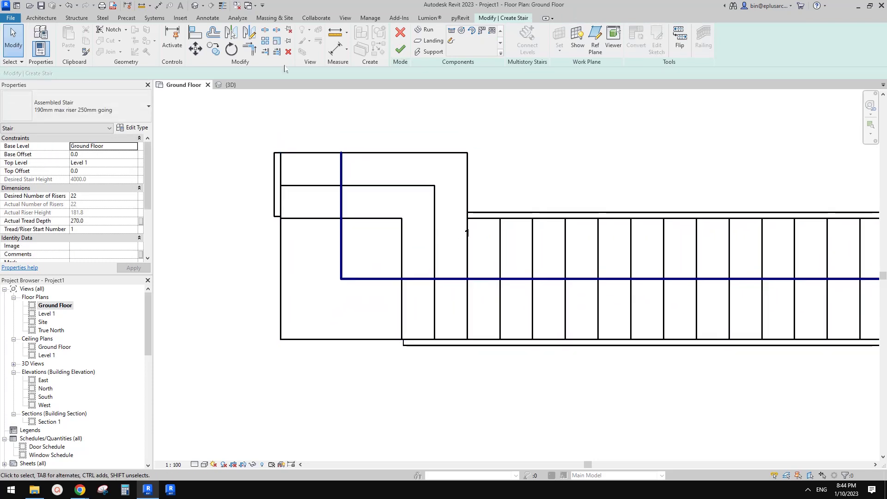
{"action": "left_click", "coordinate": [200, 7]}
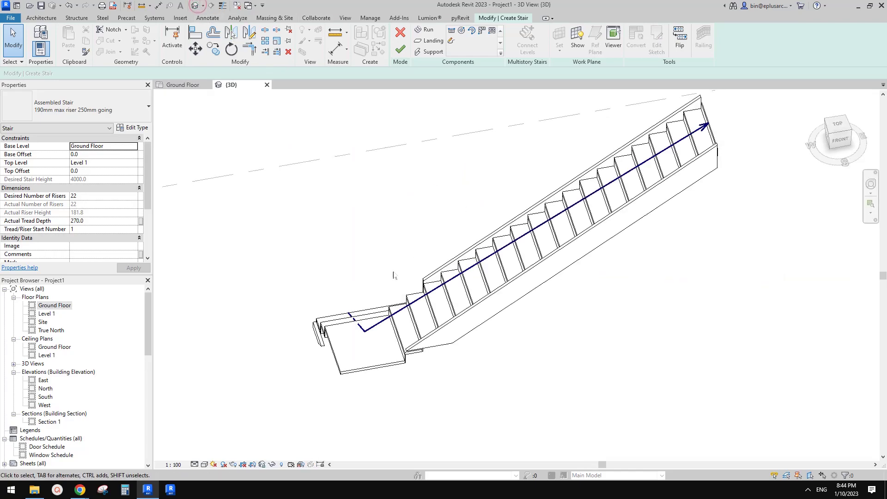
{"action": "middle_click_drag", "start_coordinate": [393, 276], "coordinate": [582, 305], "text": "shift"}
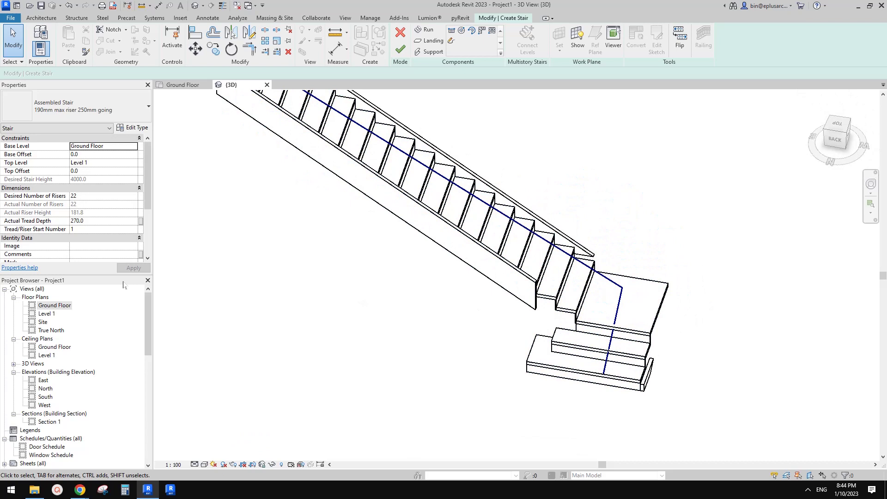
Finish the stair from the Ground Floor plan and show the completed staircase in 3D.
{"action": "double_click", "coordinate": [50, 306]}
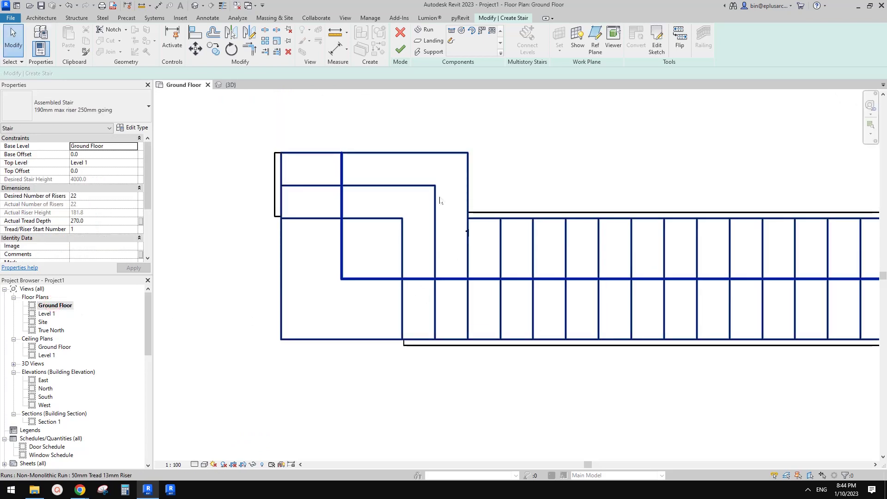
{"action": "scroll", "coordinate": [439, 216], "scroll_direction": "down", "scroll_amount": 2}
{"action": "middle_click_drag", "start_coordinate": [438, 243], "coordinate": [388, 267]}
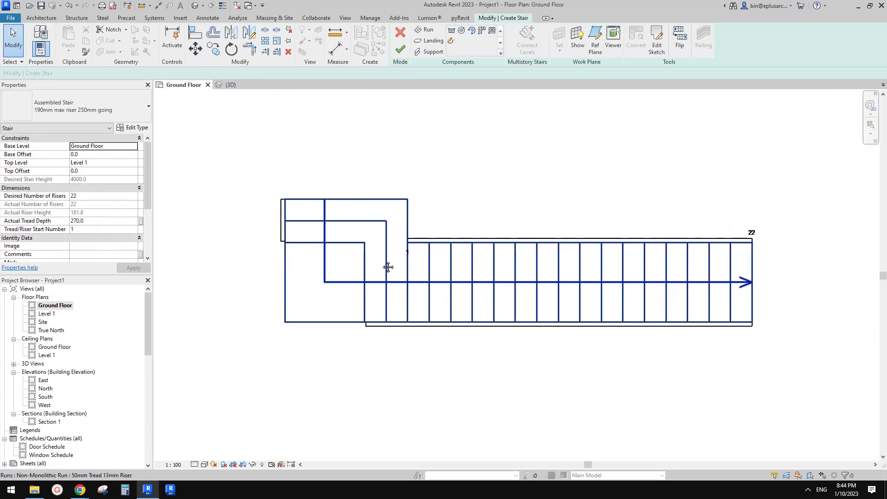
{"action": "left_click", "coordinate": [400, 238]}
{"action": "left_click", "coordinate": [399, 181]}
{"action": "left_click", "coordinate": [400, 48]}
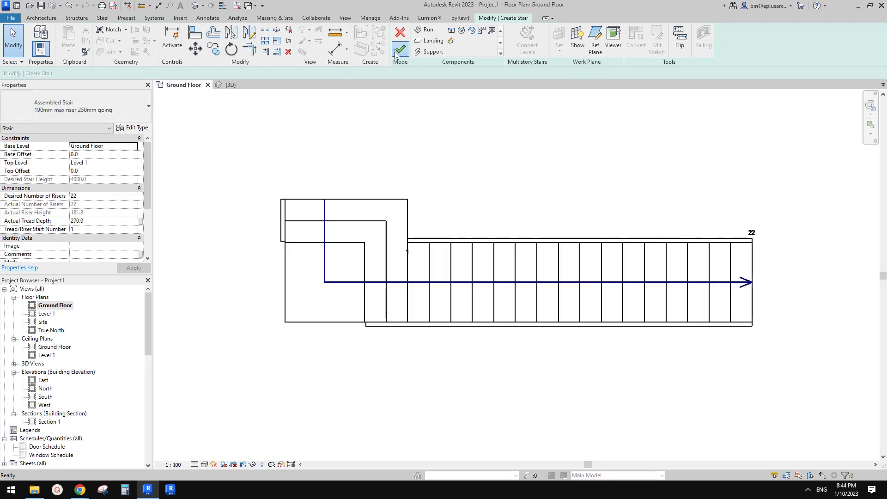
{"action": "left_click", "coordinate": [456, 153]}
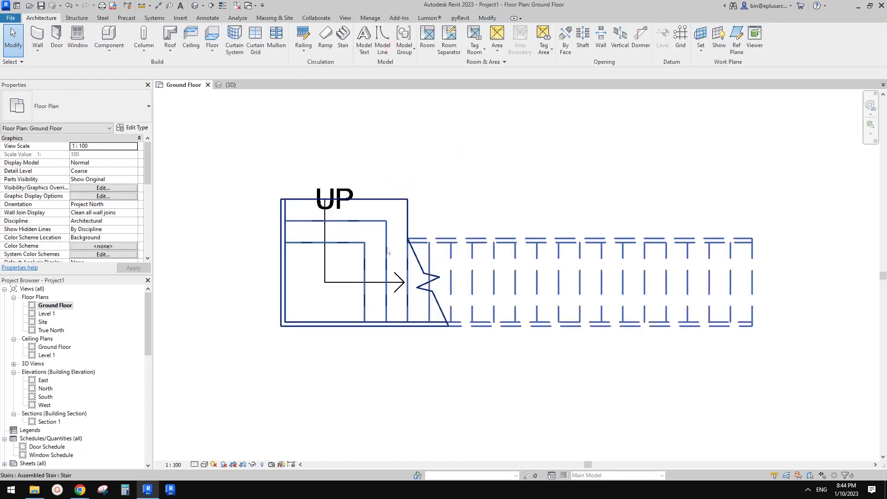
{"action": "left_click", "coordinate": [195, 5]}
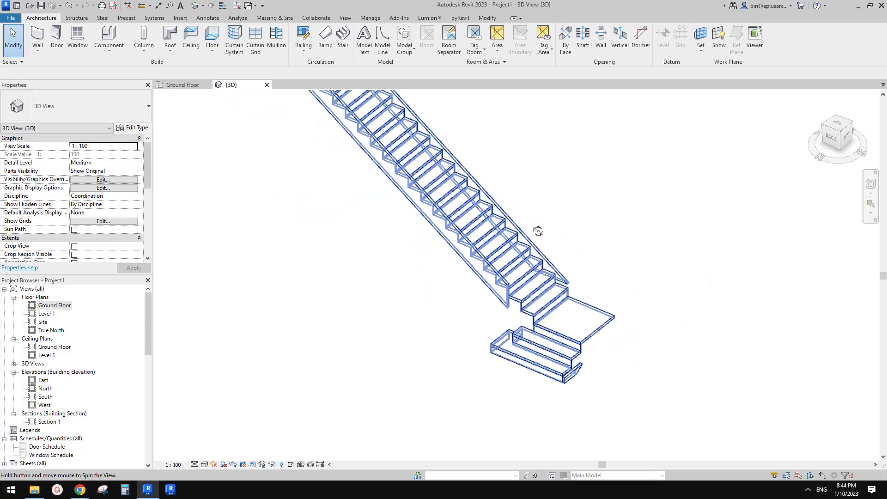
Edit the stair, delete its three stringer supports along the upper flight and lower steps, and finish the stair.
{"action": "middle_click_drag", "start_coordinate": [538, 231], "coordinate": [543, 291], "text": "shift"}
{"action": "left_click", "coordinate": [497, 265]}
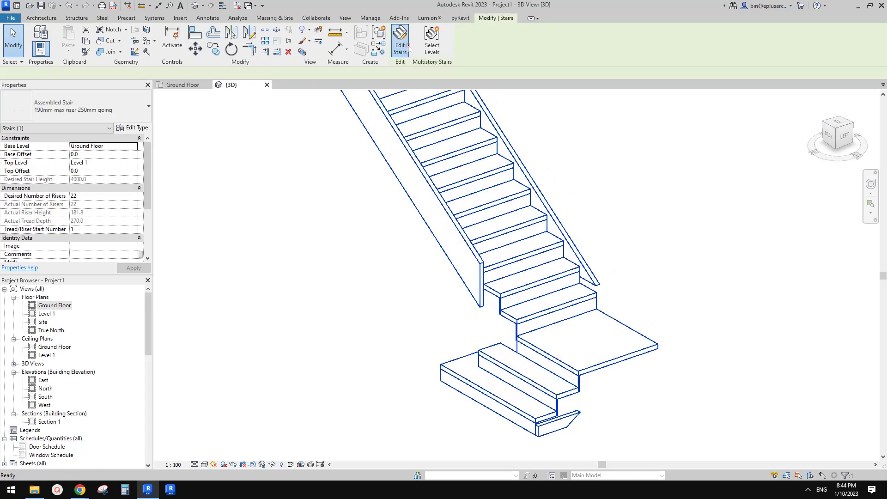
{"action": "left_click", "coordinate": [406, 46]}
{"action": "left_click", "coordinate": [563, 227]}
{"action": "key", "text": "Delete"}
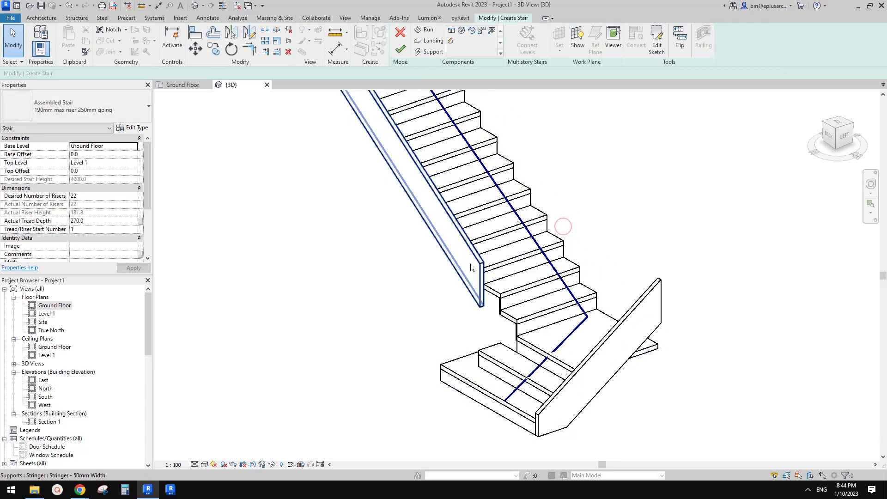
{"action": "left_click", "coordinate": [471, 267]}
{"action": "key", "text": "Delete"}
{"action": "left_click", "coordinate": [658, 325]}
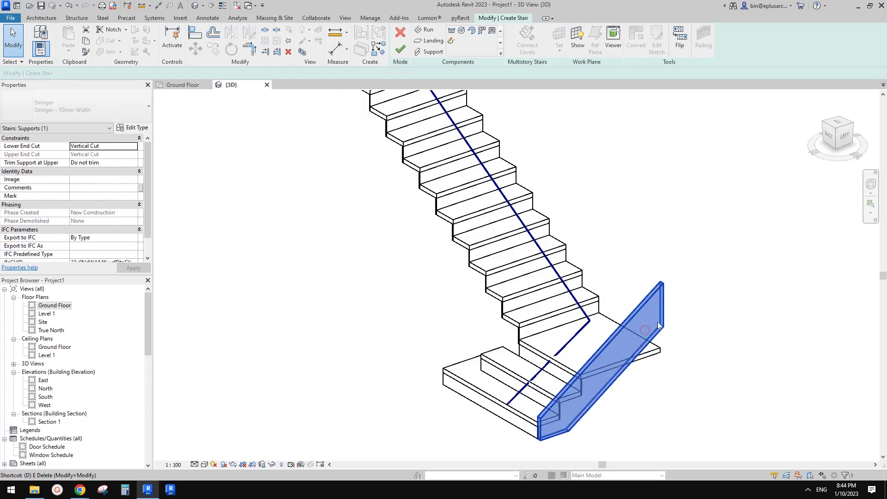
{"action": "key", "text": "Delete"}
{"action": "middle_click_drag", "start_coordinate": [658, 325], "coordinate": [579, 319], "text": "shift"}
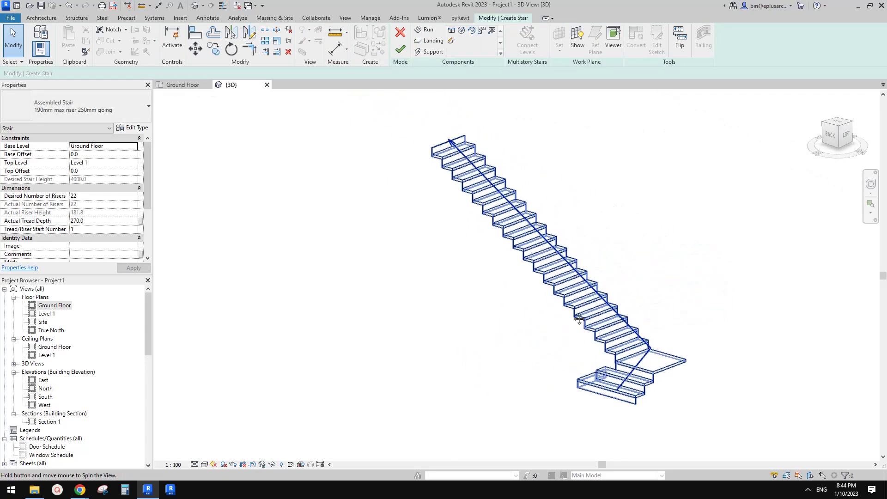
{"action": "left_click", "coordinate": [400, 49]}
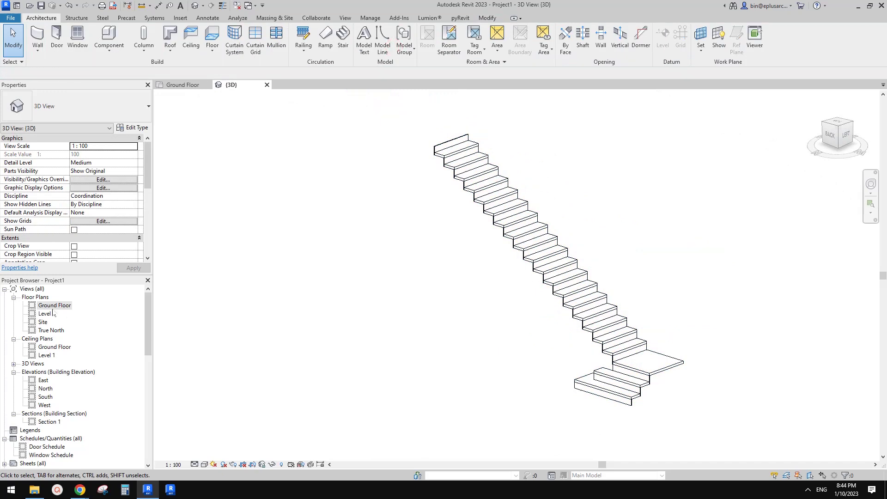
Open the Ground Floor plan, switch to Chrome and examine the reference stair sketch in the Youtube Video Ideas/Suggestion document.
{"action": "double_click", "coordinate": [53, 305]}
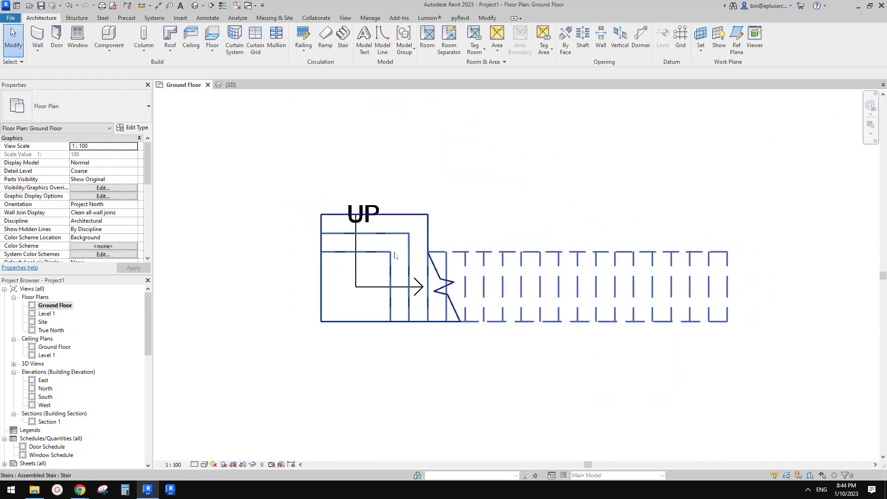
{"action": "middle_click_drag", "start_coordinate": [415, 260], "coordinate": [425, 260]}
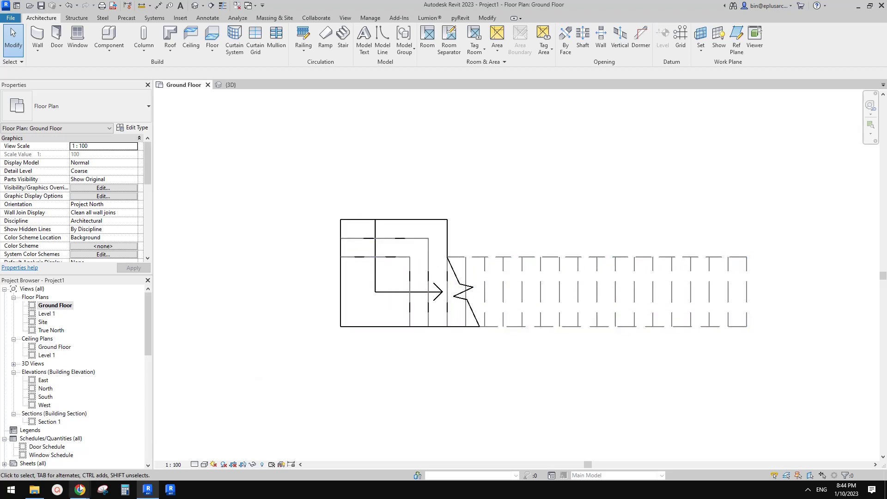
{"action": "mouse_move", "coordinate": [80, 490]}
{"action": "left_click", "coordinate": [157, 456]}
{"action": "scroll", "coordinate": [443, 295], "scroll_direction": "down", "scroll_amount": 7}
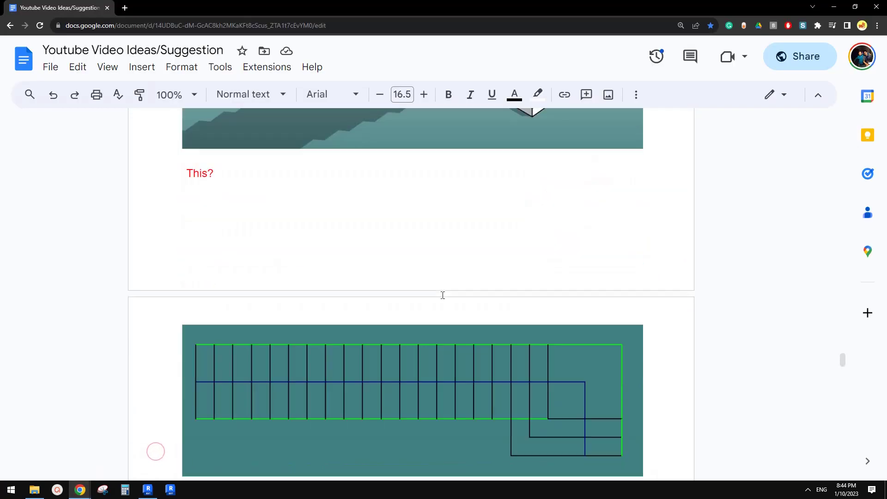
{"action": "scroll", "coordinate": [442, 294], "scroll_direction": "down", "scroll_amount": 8}
{"action": "scroll", "coordinate": [485, 283], "scroll_direction": "up", "scroll_amount": 5}
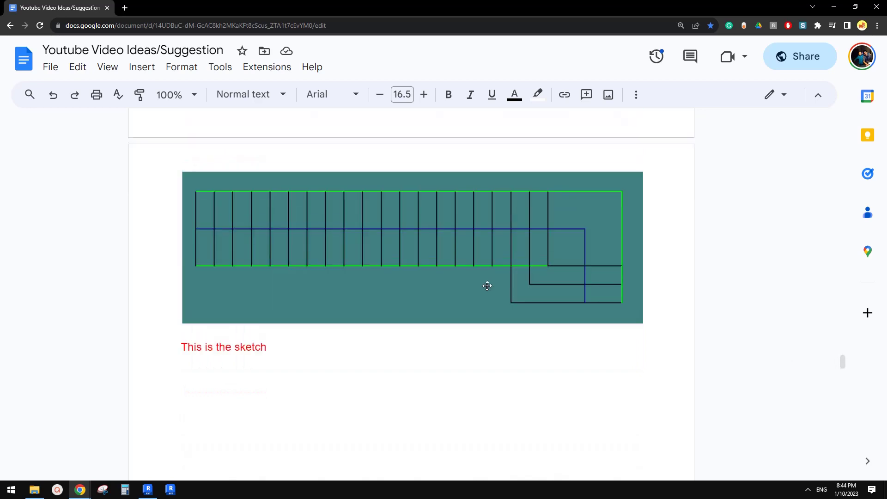
{"action": "scroll", "coordinate": [440, 301], "scroll_direction": "down", "scroll_amount": 2}
{"action": "scroll", "coordinate": [453, 293], "scroll_direction": "up", "scroll_amount": 7}
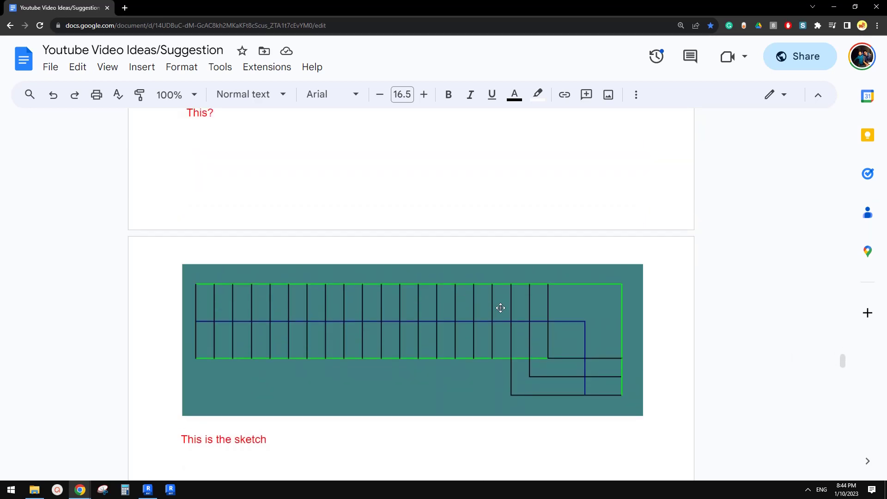
{"action": "scroll", "coordinate": [506, 307], "scroll_direction": "down", "scroll_amount": 2}
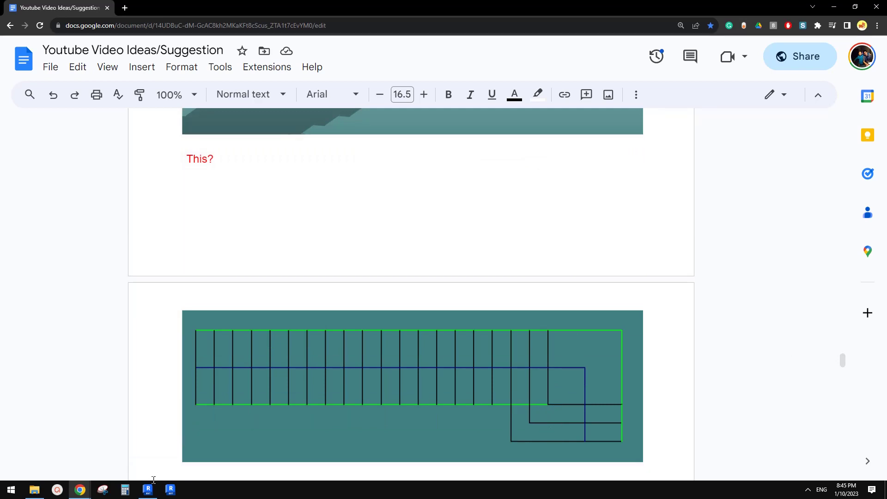
Switch back to Revit and open the stair run's sketch for editing.
{"action": "key", "text": "alt+Tab"}
{"action": "left_click", "coordinate": [440, 252]}
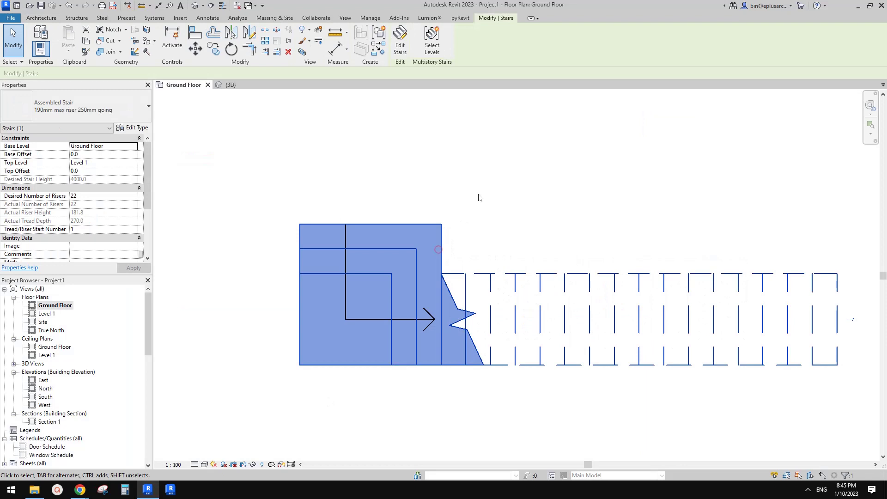
{"action": "left_click", "coordinate": [407, 53]}
{"action": "scroll", "coordinate": [451, 258], "scroll_direction": "up", "scroll_amount": 4}
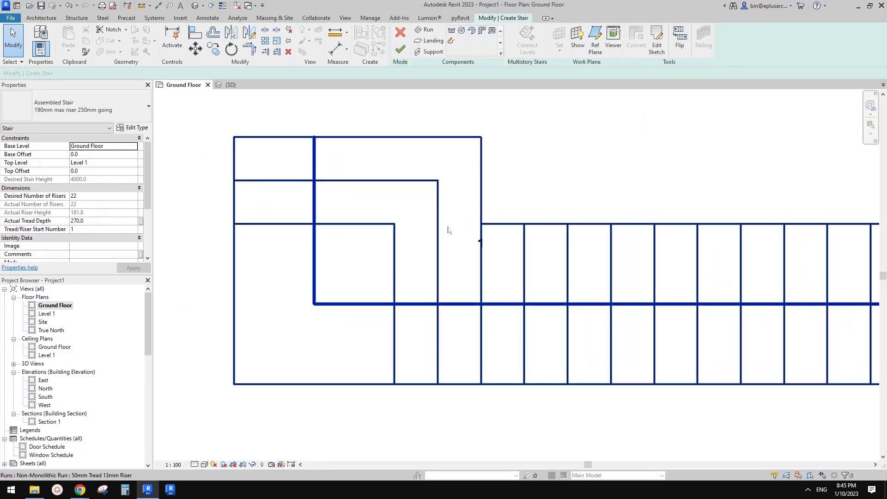
{"action": "left_click", "coordinate": [441, 183]}
{"action": "left_click", "coordinate": [657, 46]}
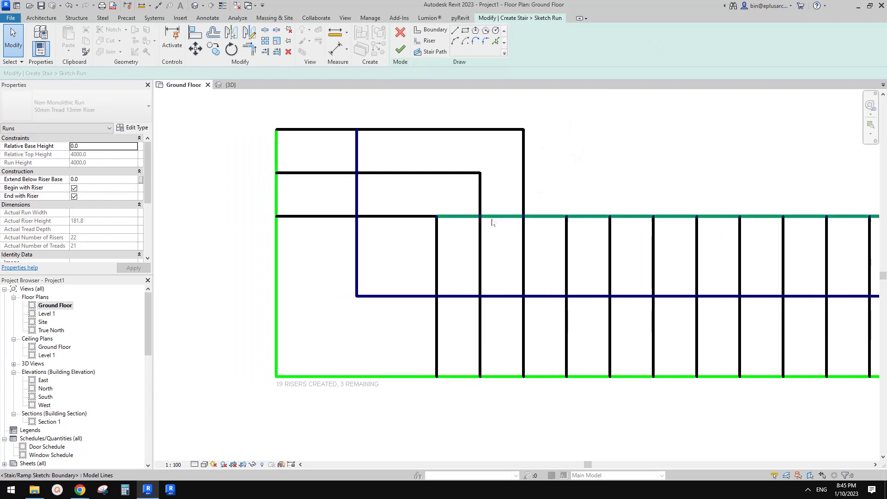
{"action": "middle_click_drag", "start_coordinate": [501, 197], "coordinate": [481, 200]}
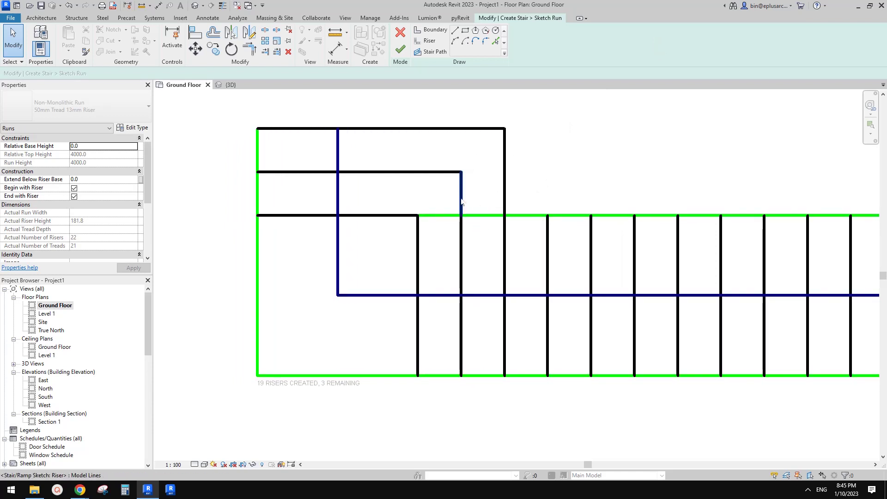
Try to finish the run with an extra boundary segment laid over the existing boundary between the innermost and outermost vertical risers.
{"action": "left_click", "coordinate": [438, 216]}
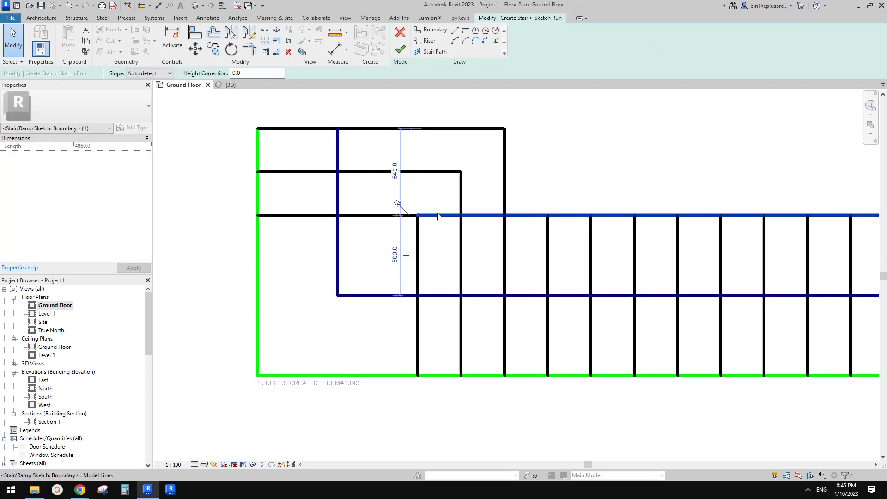
{"action": "scroll", "coordinate": [475, 227], "scroll_direction": "down", "scroll_amount": 1}
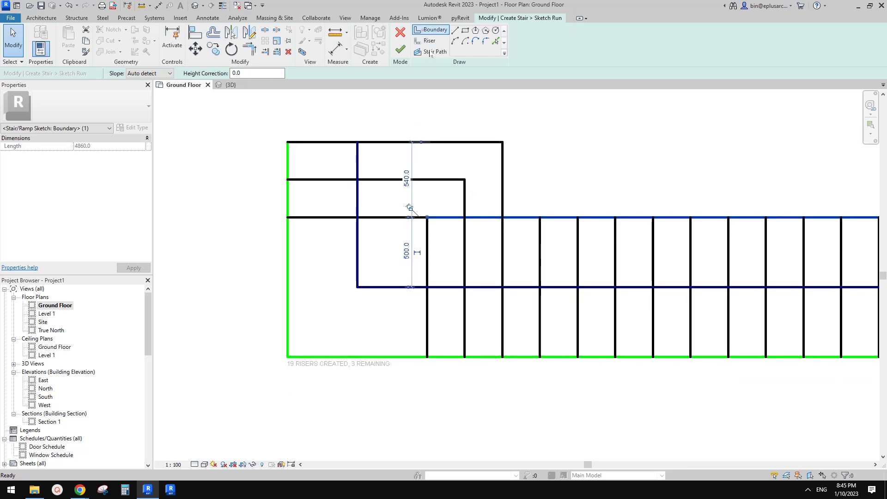
{"action": "left_click", "coordinate": [431, 30]}
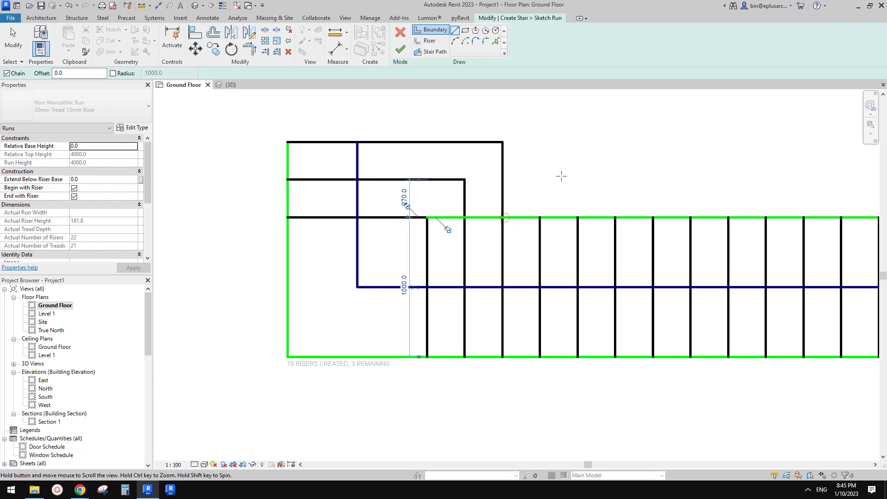
{"action": "left_click", "coordinate": [400, 49]}
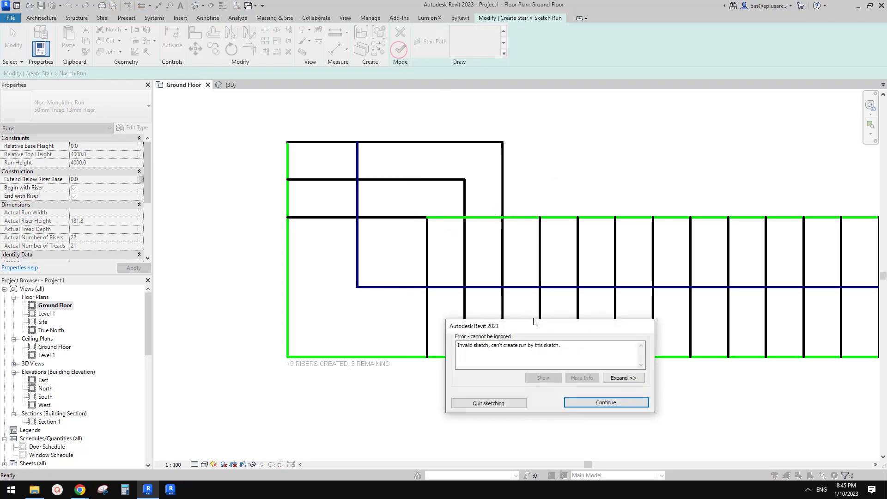
{"action": "left_click", "coordinate": [606, 402]}
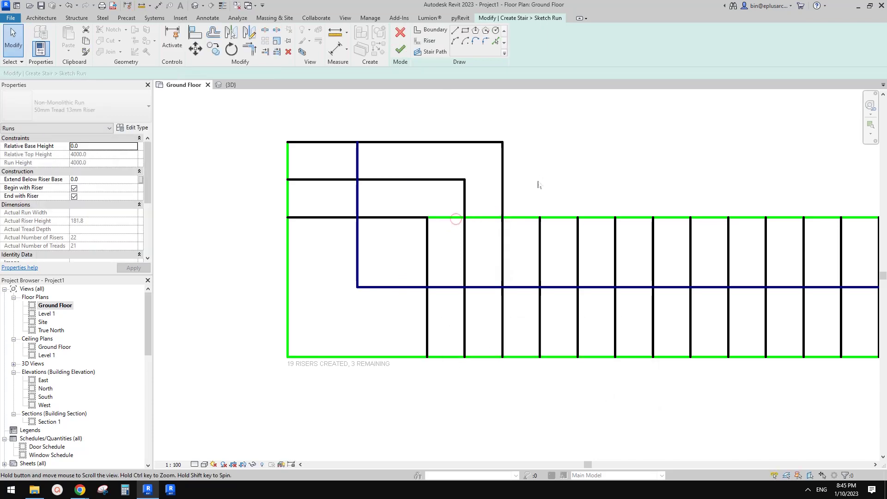
{"action": "scroll", "coordinate": [538, 185], "scroll_direction": "down", "scroll_amount": 1}
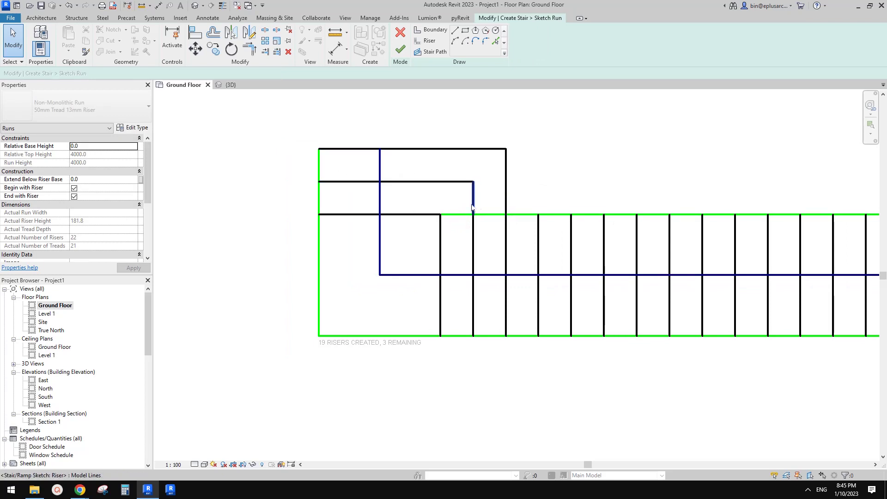
{"action": "scroll", "coordinate": [449, 187], "scroll_direction": "up", "scroll_amount": 1}
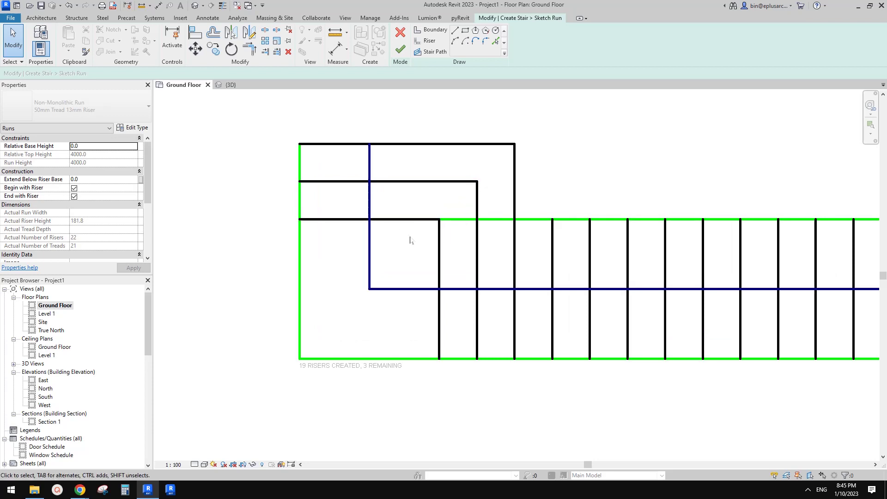
Shorten the upper flight's inner boundary to the outermost wrap-around riser and add a separate 540 mm boundary segment to the innermost riser, completing the run.
{"action": "left_click", "coordinate": [463, 223]}
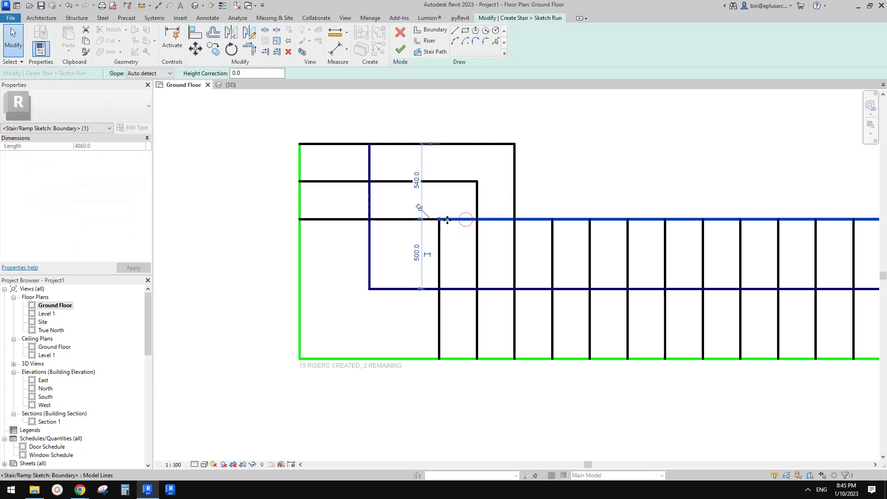
{"action": "left_click_drag", "start_coordinate": [439, 220], "coordinate": [514, 220]}
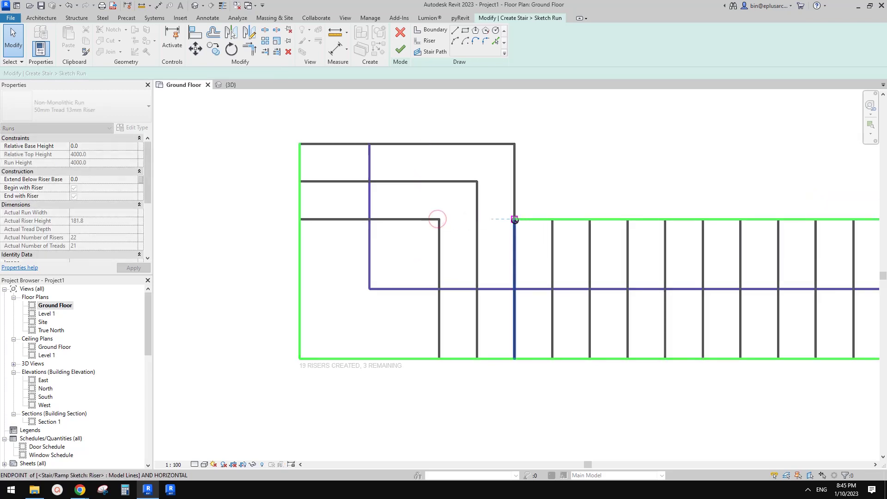
{"action": "left_click", "coordinate": [521, 400]}
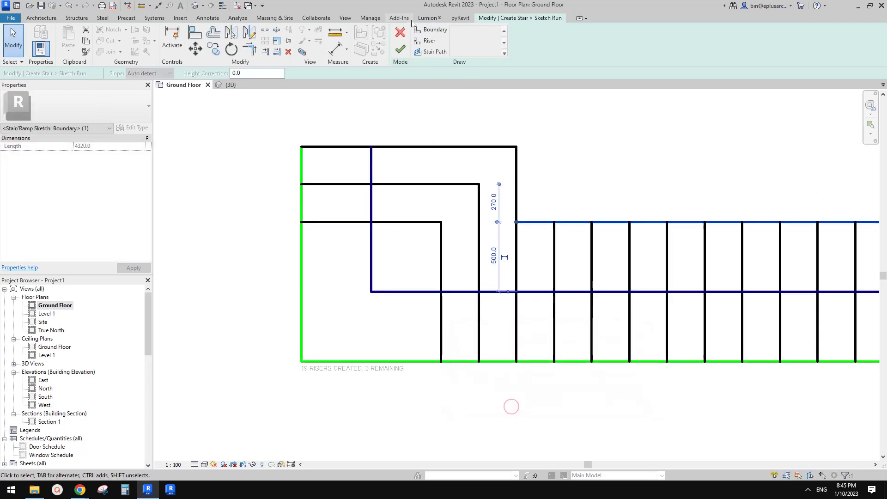
{"action": "left_click", "coordinate": [433, 31]}
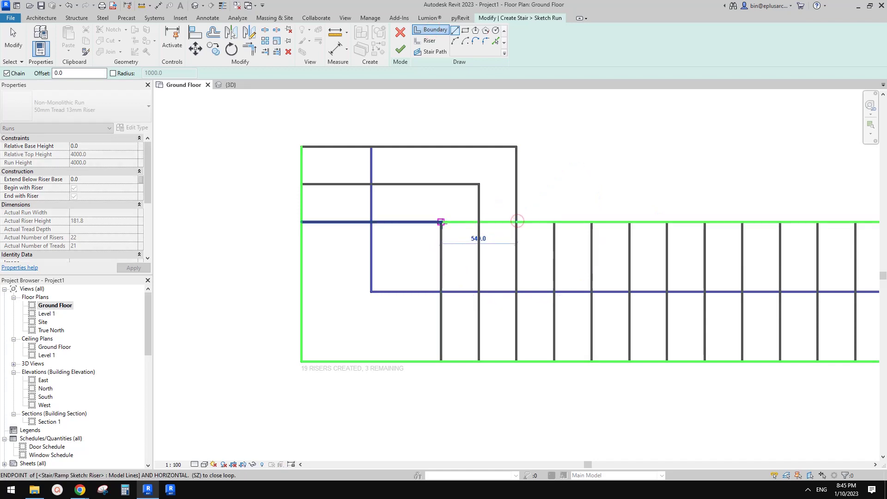
{"action": "key", "text": "Escape"}
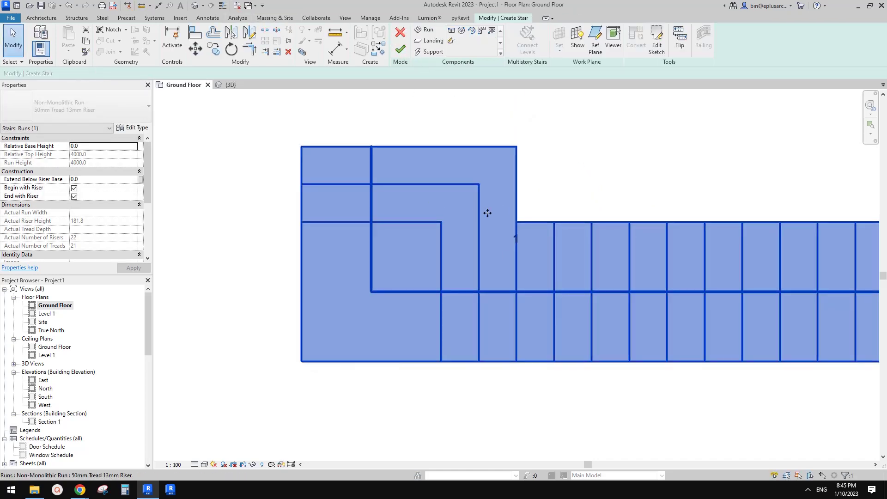
Replace the short boundary segment by extending the upper flight's inner boundary to the innermost wrap-around riser, and finish the run sketch.
{"action": "double_click", "coordinate": [537, 221]}
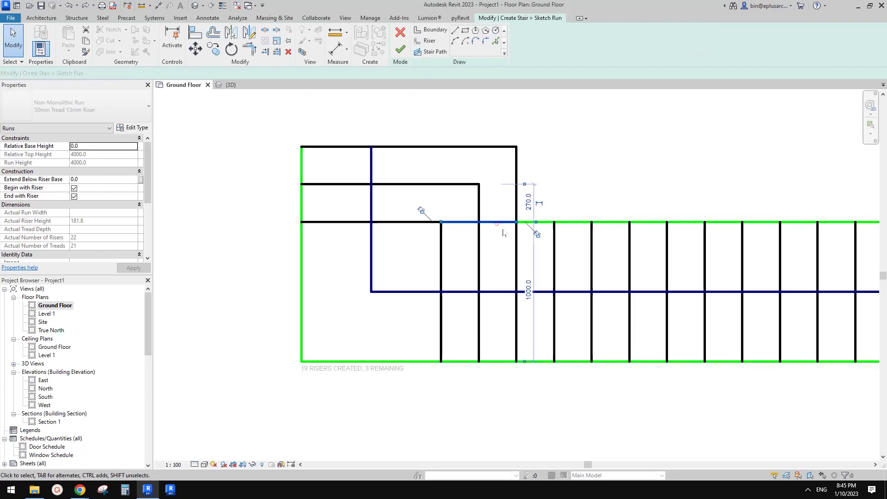
{"action": "left_click", "coordinate": [550, 190]}
{"action": "left_click", "coordinate": [501, 223]}
{"action": "key", "text": "d"}
{"action": "key", "text": "e"}
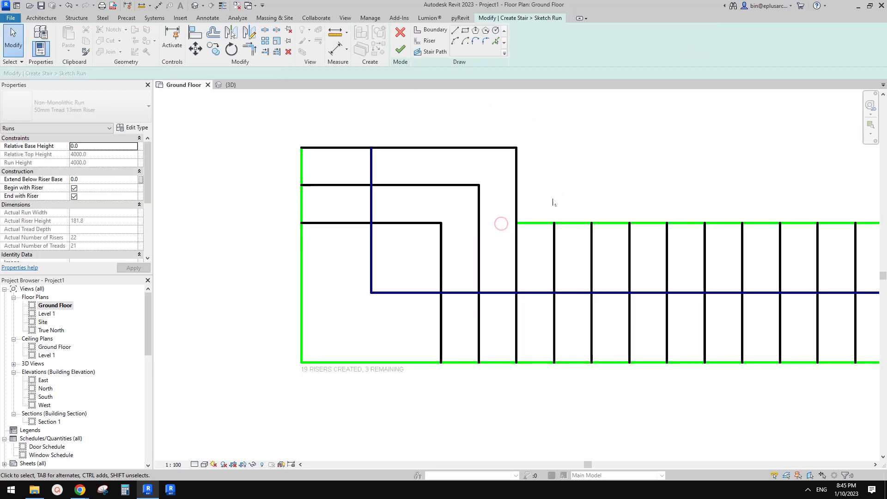
{"action": "left_click", "coordinate": [529, 224]}
{"action": "left_click_drag", "start_coordinate": [516, 223], "coordinate": [441, 223]}
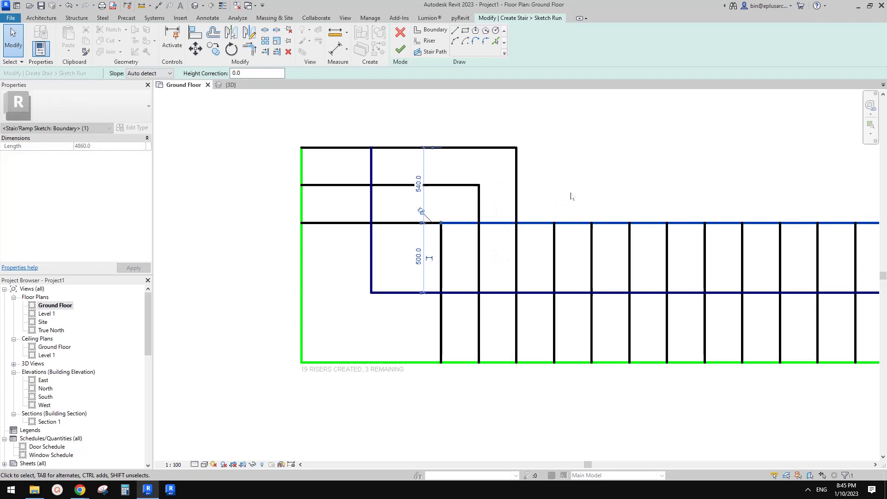
{"action": "key", "text": "Escape"}
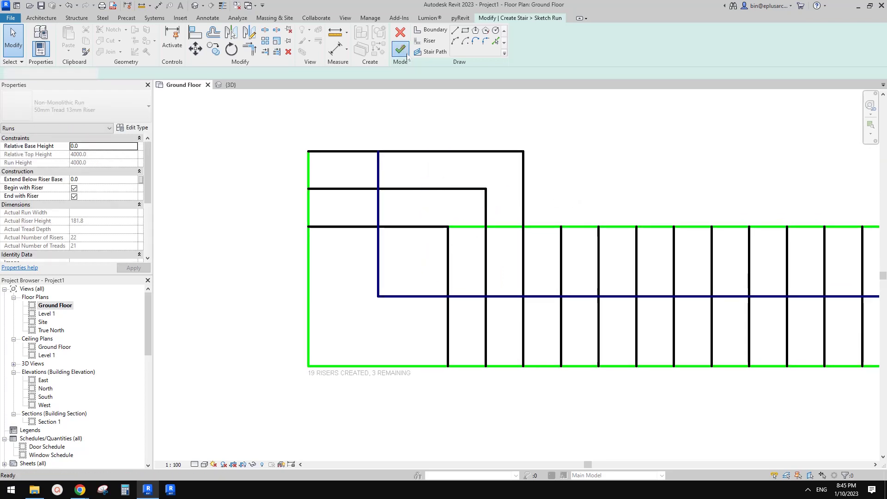
{"action": "left_click", "coordinate": [401, 49]}
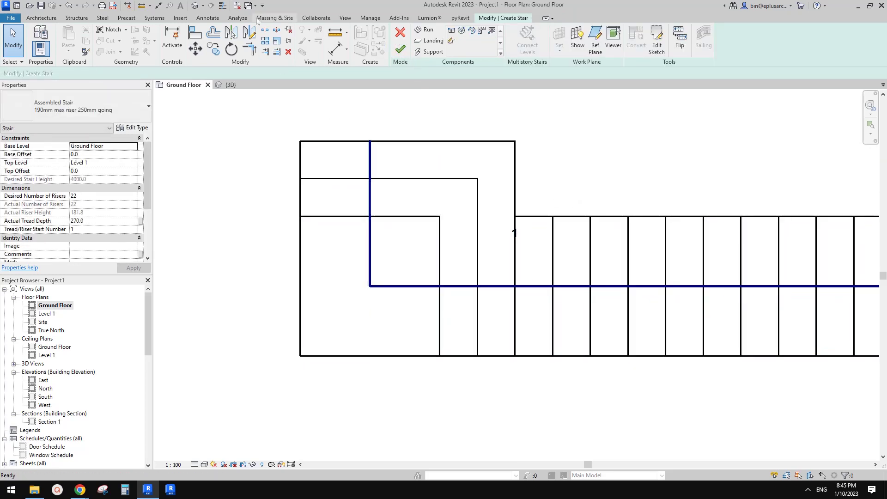
Examine the run's lower steps and landing in 3D from several sides, and return to the Ground Floor plan.
{"action": "left_click", "coordinate": [196, 7]}
{"action": "scroll", "coordinate": [577, 328], "scroll_direction": "down", "scroll_amount": 2}
{"action": "middle_click_drag", "start_coordinate": [600, 345], "coordinate": [587, 319], "text": "shift"}
{"action": "scroll", "coordinate": [643, 339], "scroll_direction": "up", "scroll_amount": 3}
{"action": "scroll", "coordinate": [690, 347], "scroll_direction": "down", "scroll_amount": 2}
{"action": "scroll", "coordinate": [606, 329], "scroll_direction": "up", "scroll_amount": 2}
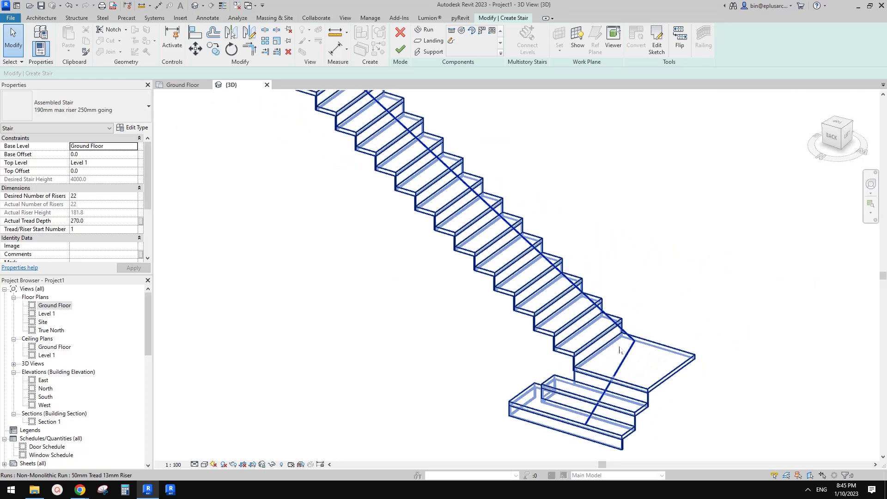
{"action": "middle_click_drag", "start_coordinate": [620, 349], "coordinate": [570, 339], "text": "shift"}
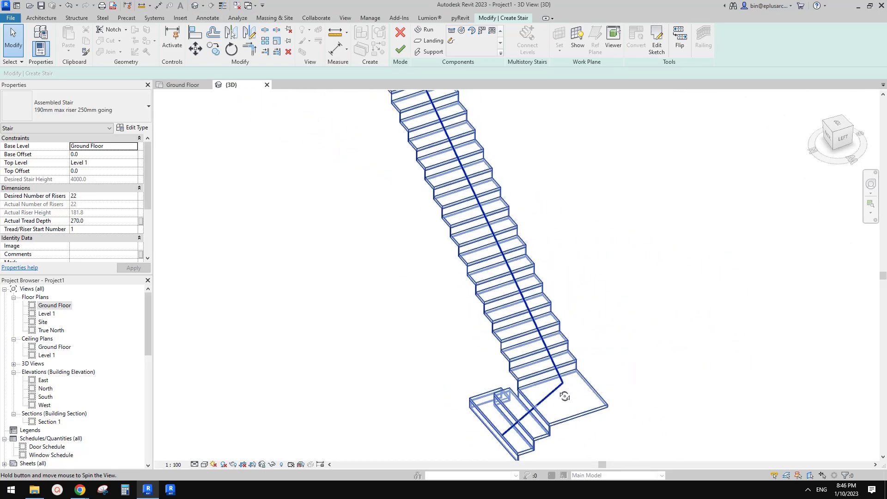
{"action": "double_click", "coordinate": [52, 306]}
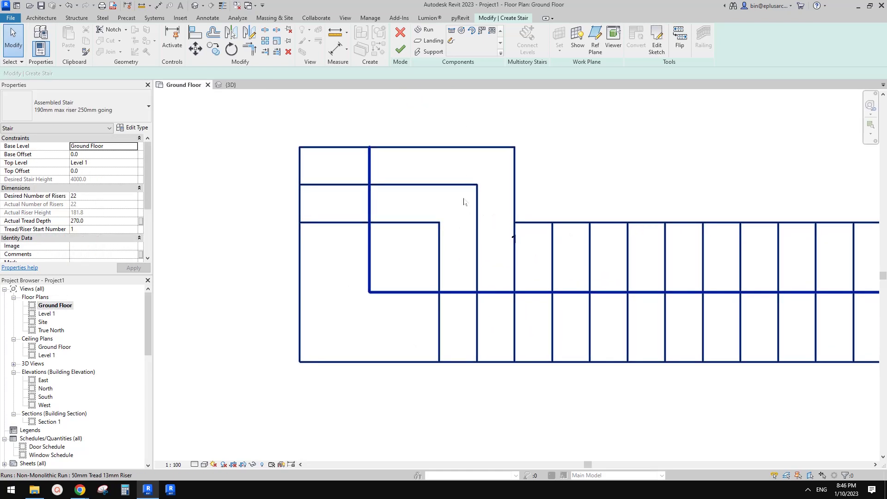
Finish the stair edit and draw a 540 mm thin detail line along the inner edge between the outermost and innermost wrap-around risers.
{"action": "left_click", "coordinate": [400, 49]}
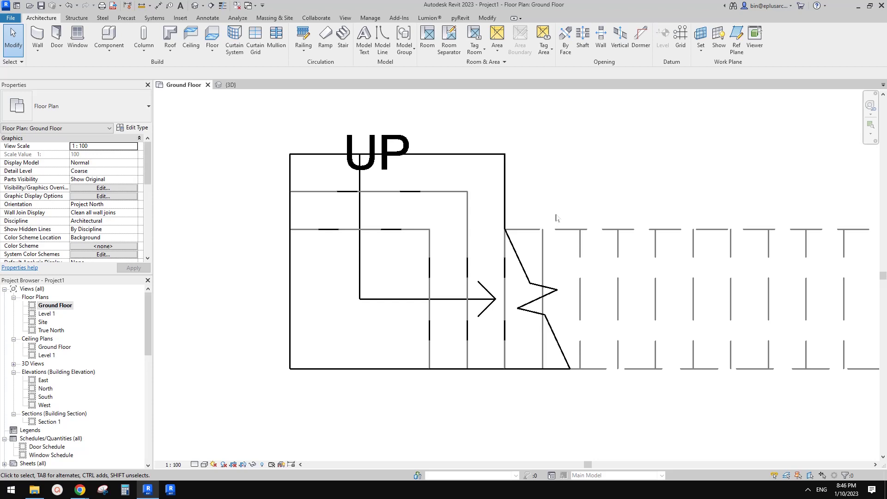
{"action": "middle_click_drag", "start_coordinate": [541, 213], "coordinate": [524, 220]}
{"action": "key", "text": "d"}
{"action": "key", "text": "l"}
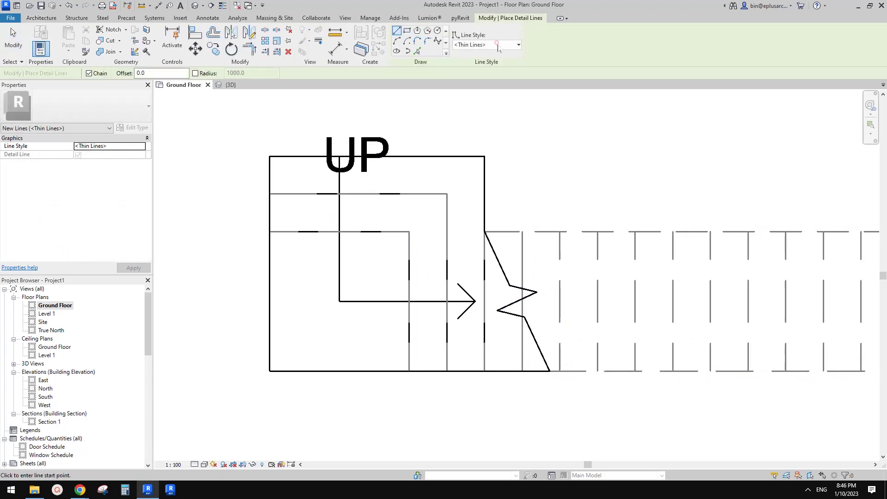
{"action": "left_click", "coordinate": [485, 231]}
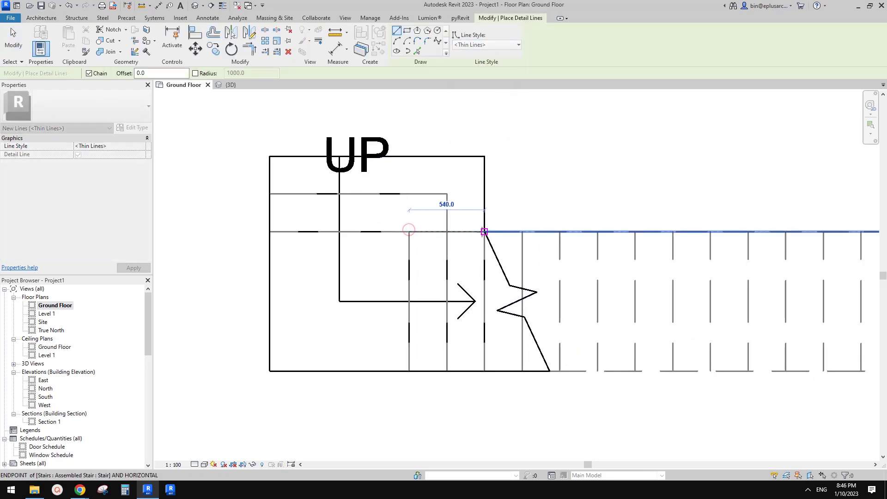
{"action": "key", "text": "Escape"}
{"action": "key", "text": "Escape"}
{"action": "scroll", "coordinate": [711, 160], "scroll_direction": "down", "scroll_amount": 1}
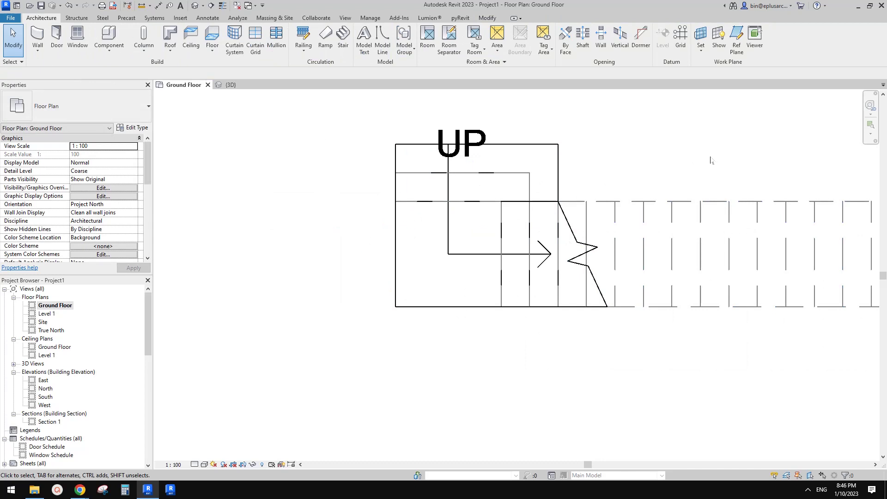
{"action": "middle_click_drag", "start_coordinate": [663, 161], "coordinate": [658, 168]}
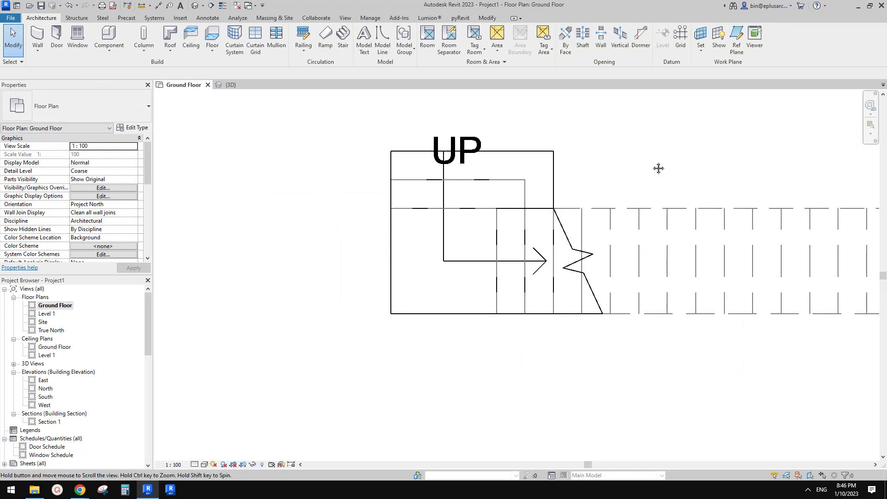
Examine the lower steps and landing in 3D, and return to the Ground Floor plan.
{"action": "left_click", "coordinate": [541, 211]}
{"action": "middle_click_drag", "start_coordinate": [537, 204], "coordinate": [531, 206]}
{"action": "key", "text": "Delete"}
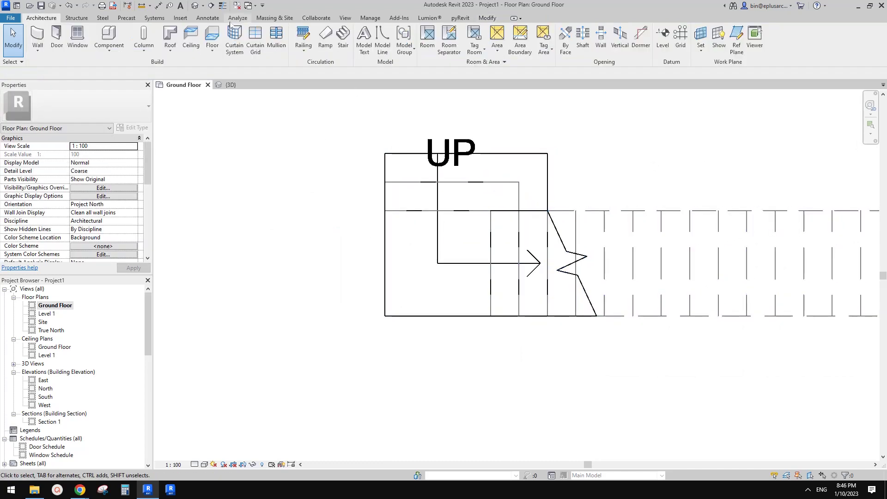
{"action": "left_click", "coordinate": [195, 6]}
{"action": "middle_click_drag", "start_coordinate": [603, 168], "coordinate": [617, 264]}
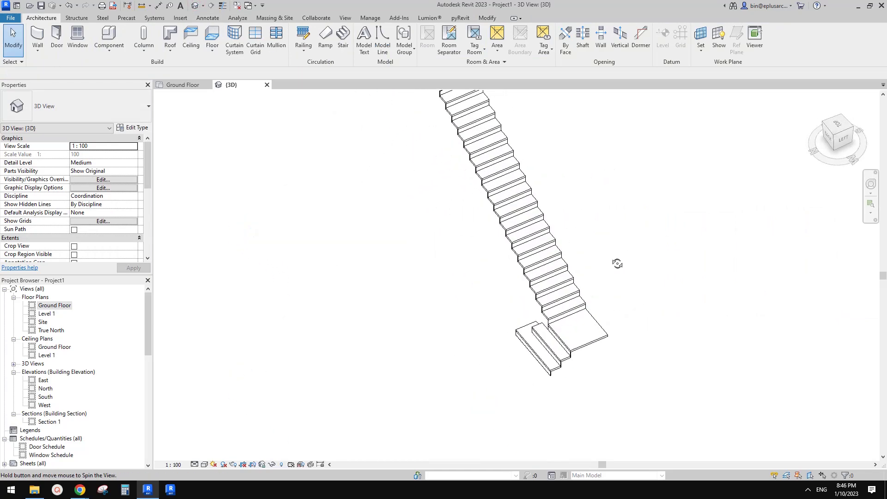
{"action": "double_click", "coordinate": [48, 306]}
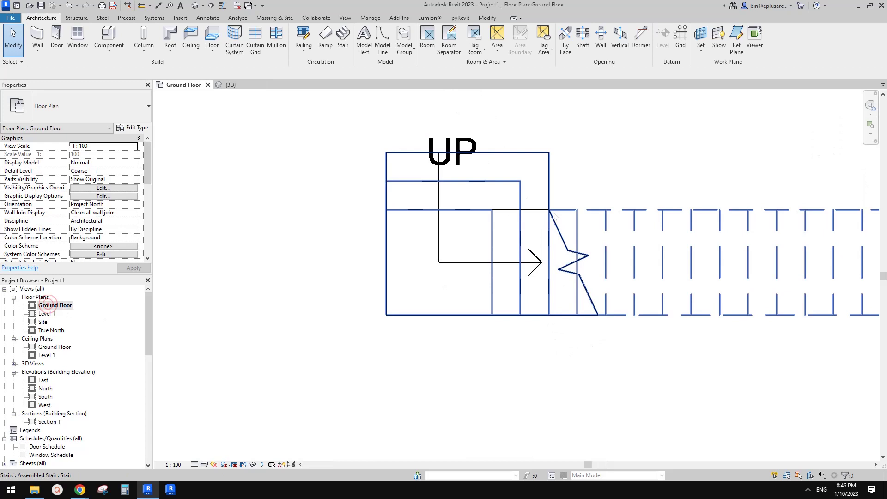
Remove the detail line along the stair's inner edge and reopen the run sketch for editing.
{"action": "scroll", "coordinate": [533, 213], "scroll_direction": "up", "scroll_amount": 3}
{"action": "left_click", "coordinate": [540, 208]}
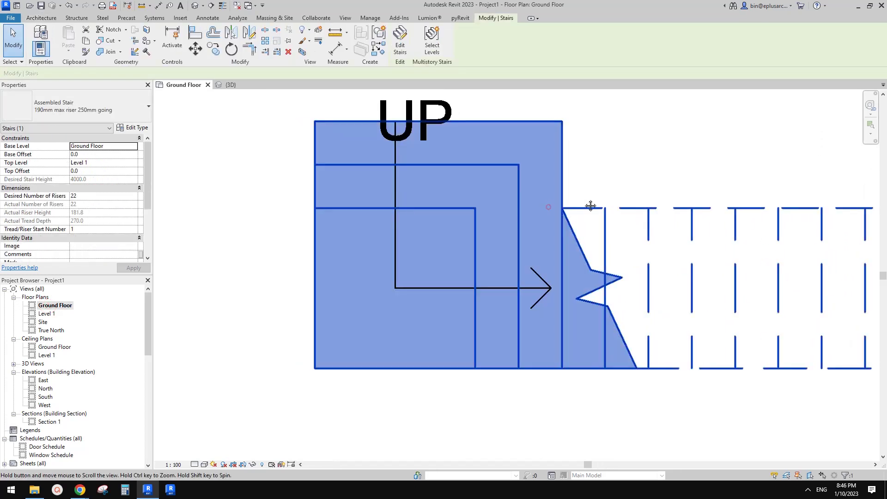
{"action": "double_click", "coordinate": [525, 139]}
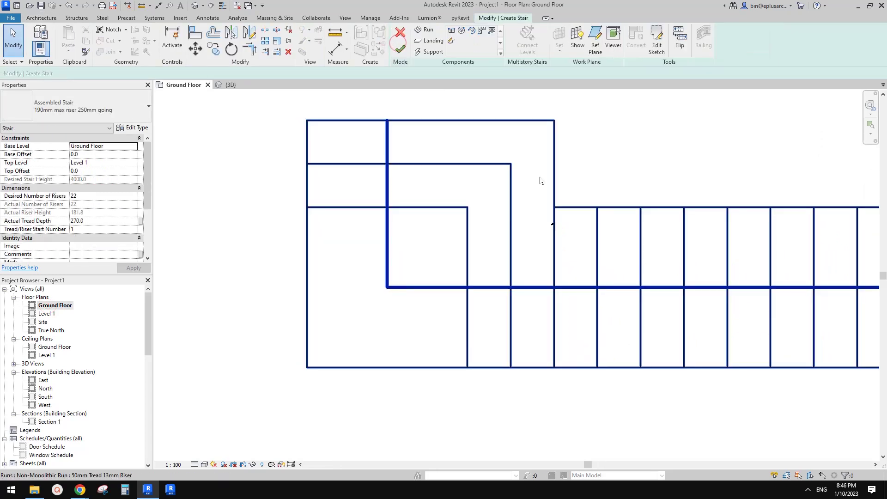
{"action": "scroll", "coordinate": [539, 199], "scroll_direction": "up", "scroll_amount": 3}
{"action": "left_click", "coordinate": [530, 194]}
{"action": "left_click", "coordinate": [657, 47]}
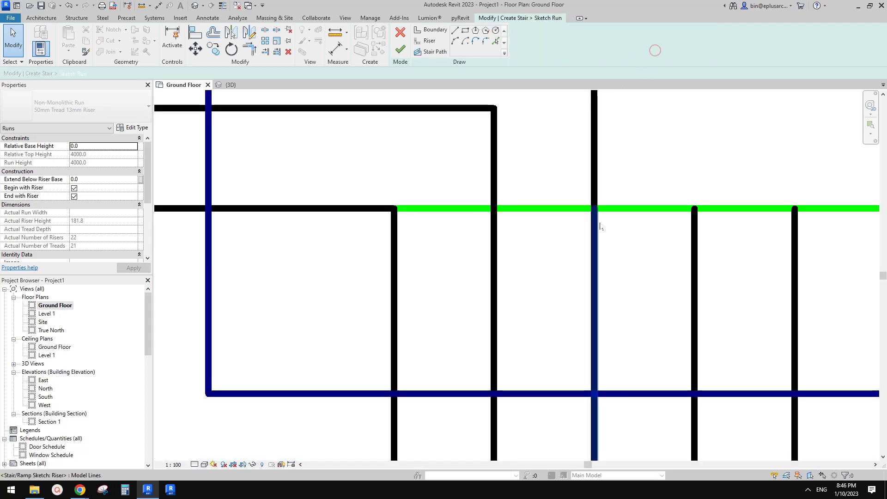
Examine where the upper flight's inner boundary meets the wrap-around risers in the run sketch.
{"action": "scroll", "coordinate": [580, 232], "scroll_direction": "down", "scroll_amount": 1}
{"action": "scroll", "coordinate": [555, 209], "scroll_direction": "down", "scroll_amount": 2}
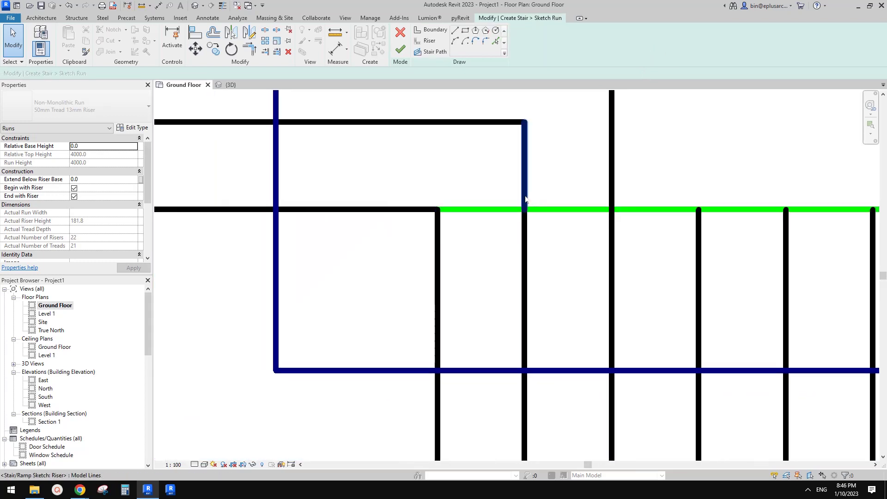
{"action": "scroll", "coordinate": [540, 206], "scroll_direction": "down", "scroll_amount": 2}
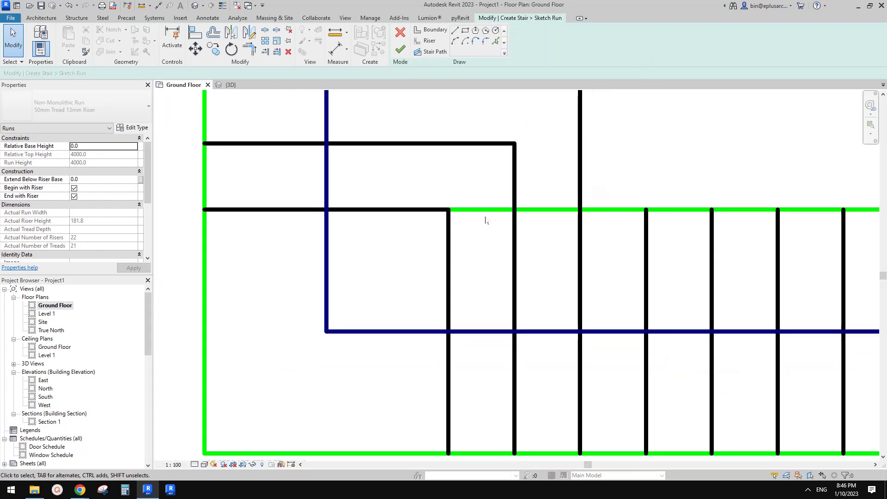
{"action": "scroll", "coordinate": [445, 205], "scroll_direction": "down", "scroll_amount": 2}
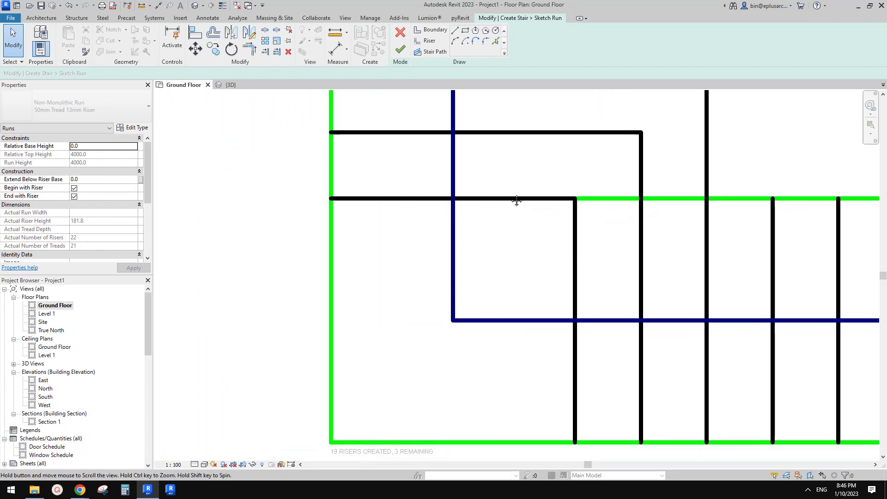
{"action": "scroll", "coordinate": [429, 213], "scroll_direction": "down", "scroll_amount": 2}
{"action": "scroll", "coordinate": [447, 226], "scroll_direction": "up", "scroll_amount": 1}
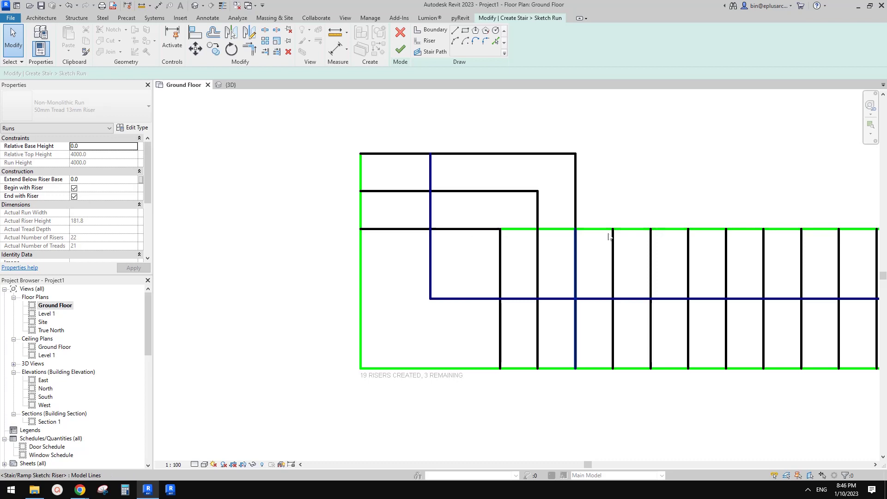
{"action": "scroll", "coordinate": [478, 231], "scroll_direction": "up", "scroll_amount": 1}
{"action": "scroll", "coordinate": [492, 236], "scroll_direction": "up", "scroll_amount": 1}
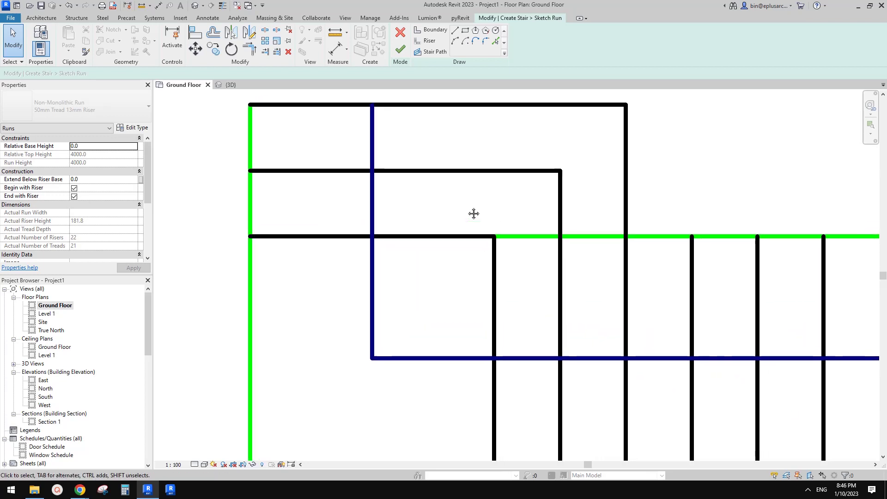
Copy the innermost horizontal riser 1 mm upward, using the thin-line display to see the corner.
{"action": "left_click", "coordinate": [224, 6]}
{"action": "scroll", "coordinate": [503, 233], "scroll_direction": "up", "scroll_amount": 1}
{"action": "left_click", "coordinate": [516, 215]}
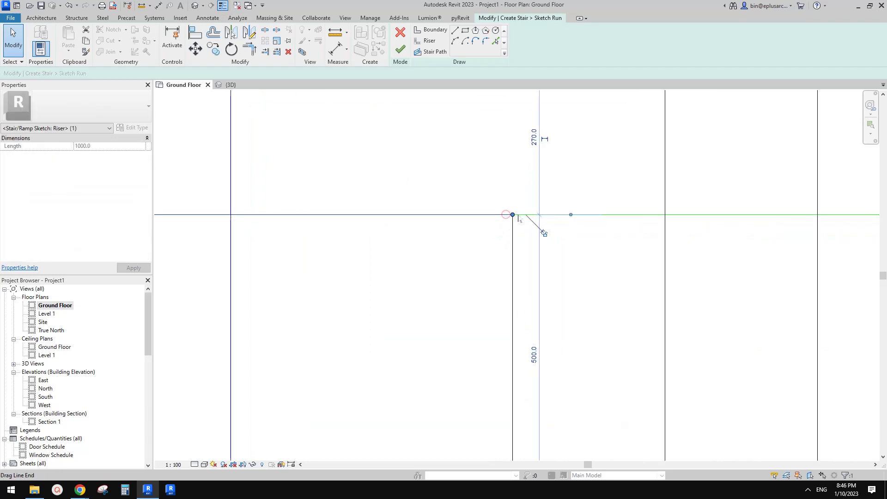
{"action": "scroll", "coordinate": [520, 211], "scroll_direction": "up", "scroll_amount": 1}
{"action": "key", "text": "c"}
{"action": "key", "text": "o"}
{"action": "left_click", "coordinate": [544, 206]}
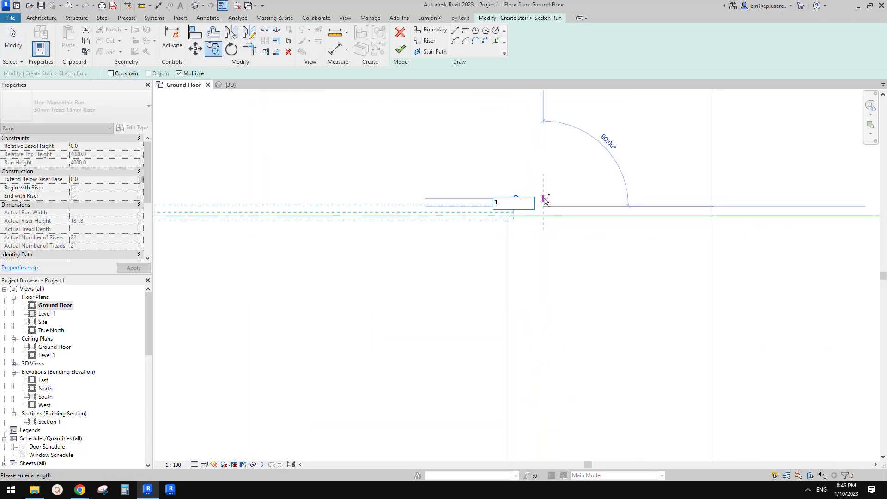
{"action": "key", "text": "Return"}
{"action": "key", "text": "t"}
{"action": "key", "text": "l"}
{"action": "key", "text": "Escape"}
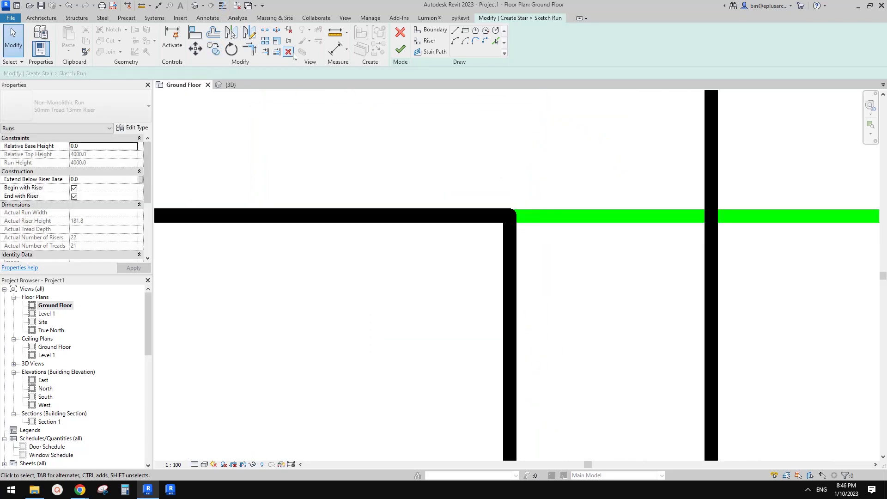
Turn on thin-line display and delete the riser copy just above the innermost horizontal riser.
{"action": "left_click", "coordinate": [223, 5]}
{"action": "scroll", "coordinate": [499, 214], "scroll_direction": "up", "scroll_amount": 1}
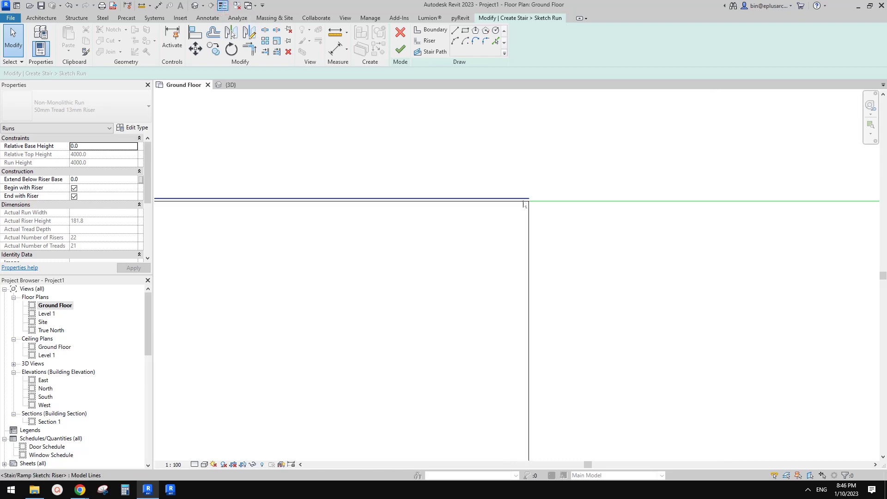
{"action": "left_click", "coordinate": [509, 200]}
{"action": "left_click", "coordinate": [519, 208]}
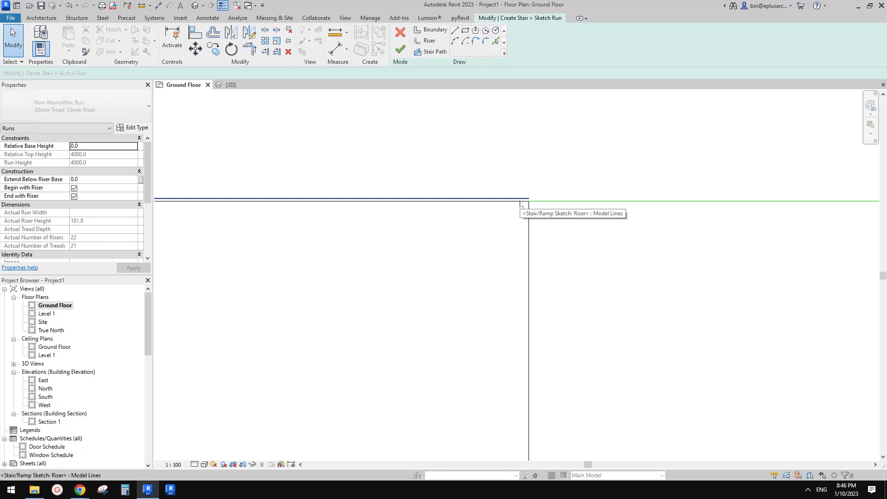
{"action": "left_click", "coordinate": [522, 206]}
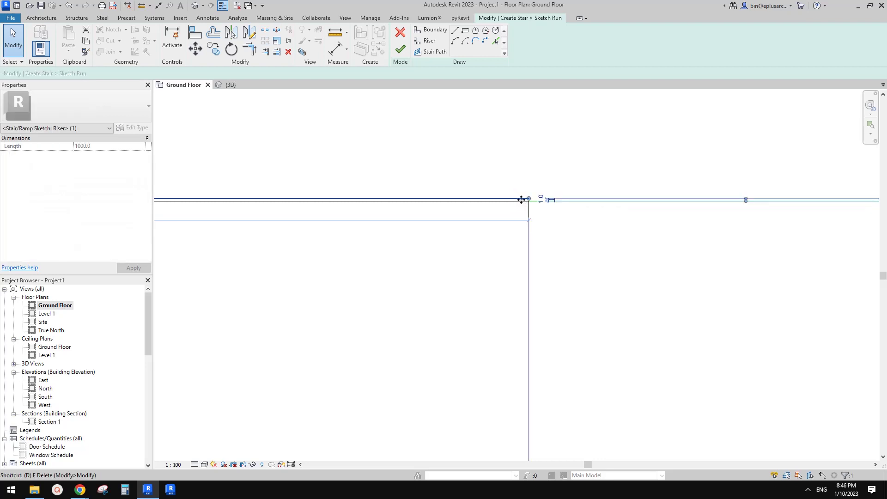
{"action": "key", "text": "e"}
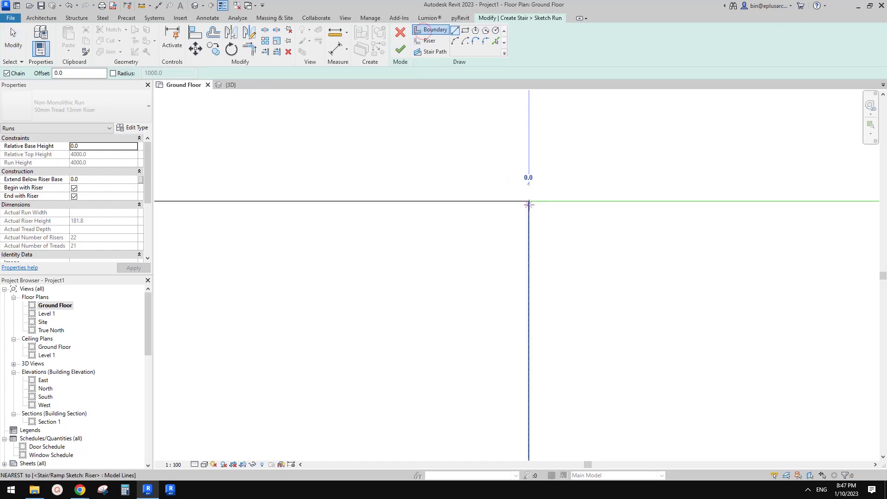
Draw a 10 mm vertical boundary segment upward from the corner where the innermost wrap-around risers meet.
{"action": "left_click", "coordinate": [528, 201]}
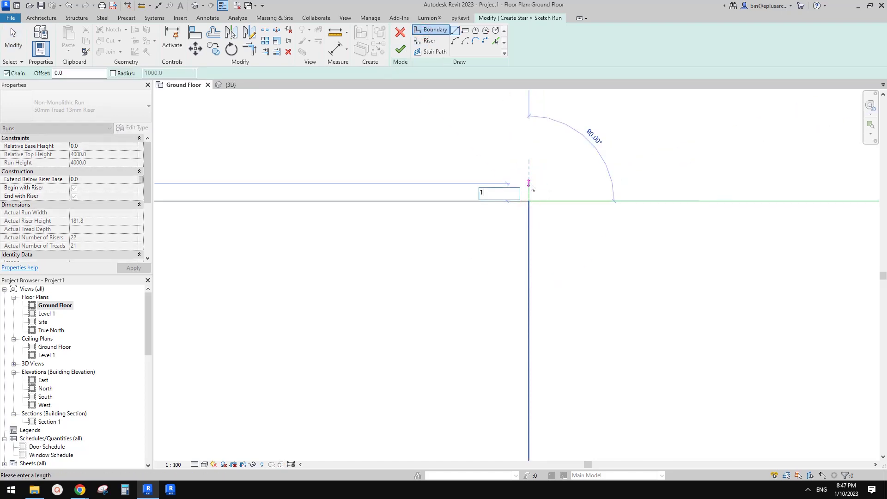
{"action": "type", "text": "100"}
{"action": "key", "text": "Return"}
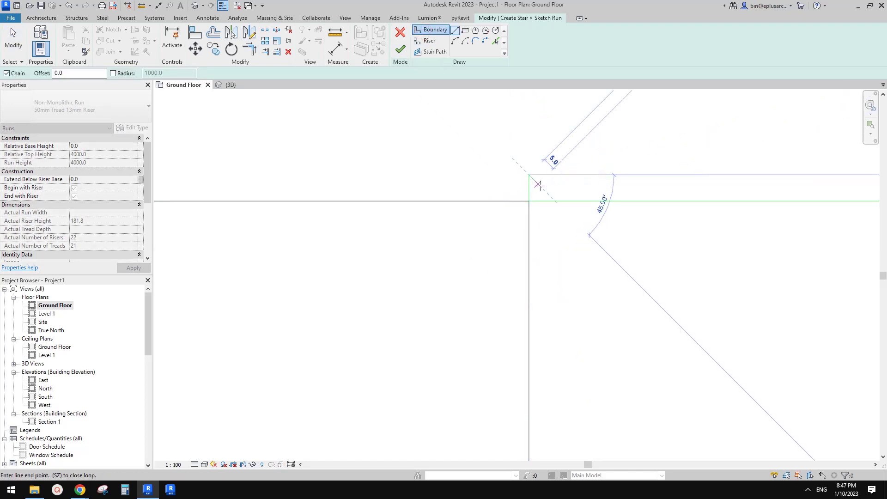
{"action": "scroll", "coordinate": [556, 192], "scroll_direction": "down", "scroll_amount": 2}
{"action": "key", "text": "Escape"}
{"action": "key", "text": "Escape"}
Shorten the small vertical boundary segment at the innermost riser corner to 5 mm.
{"action": "scroll", "coordinate": [552, 191], "scroll_direction": "up", "scroll_amount": 1}
{"action": "left_click", "coordinate": [551, 194]}
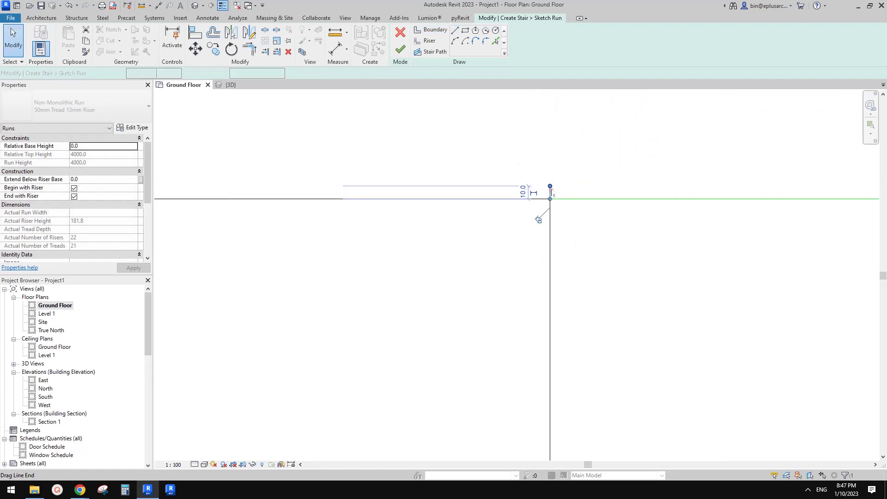
{"action": "scroll", "coordinate": [550, 187], "scroll_direction": "up", "scroll_amount": 2}
{"action": "left_click_drag", "start_coordinate": [550, 187], "coordinate": [551, 199]}
{"action": "left_click", "coordinate": [550, 197]}
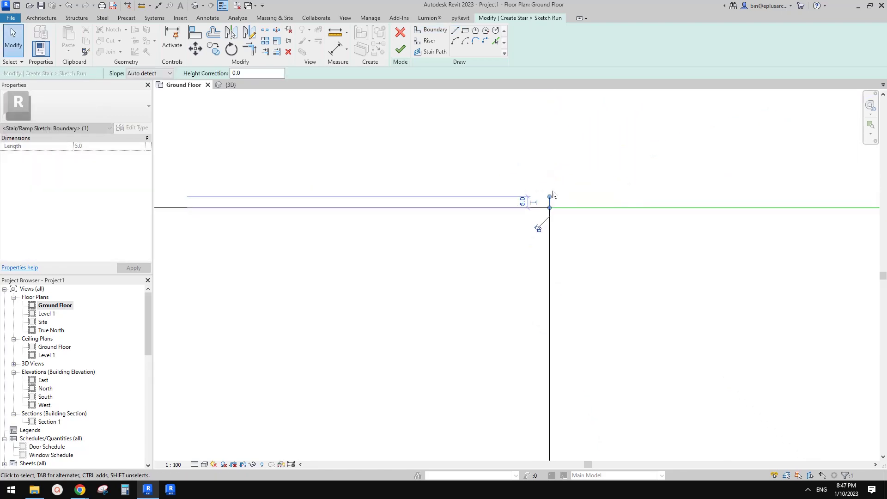
Draw a horizontal boundary line from the top of the 5 mm segment to the outermost vertical wrap-around riser.
{"action": "scroll", "coordinate": [574, 203], "scroll_direction": "down", "scroll_amount": 4}
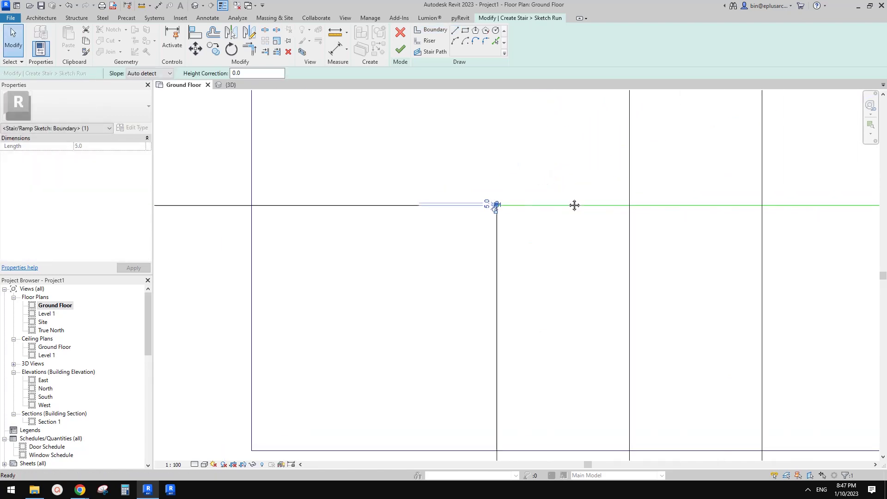
{"action": "left_click", "coordinate": [455, 33]}
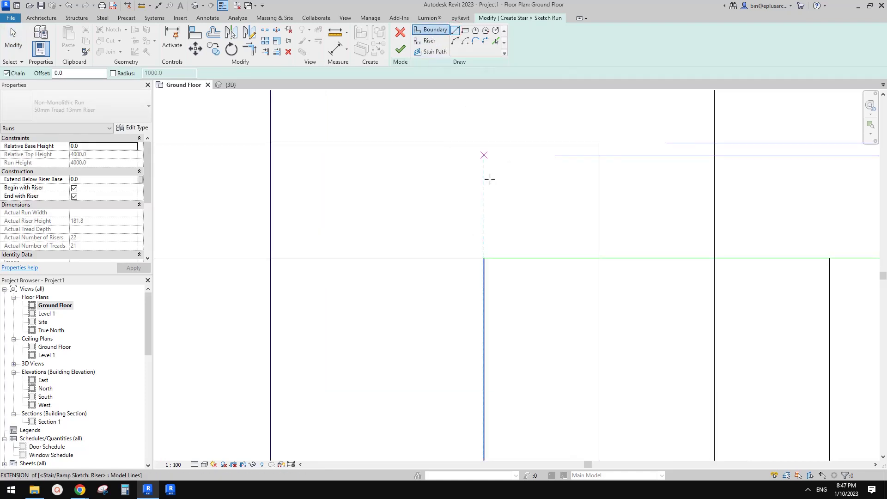
{"action": "scroll", "coordinate": [486, 258], "scroll_direction": "up", "scroll_amount": 2}
{"action": "left_click", "coordinate": [482, 260]}
{"action": "scroll", "coordinate": [531, 257], "scroll_direction": "down", "scroll_amount": 2}
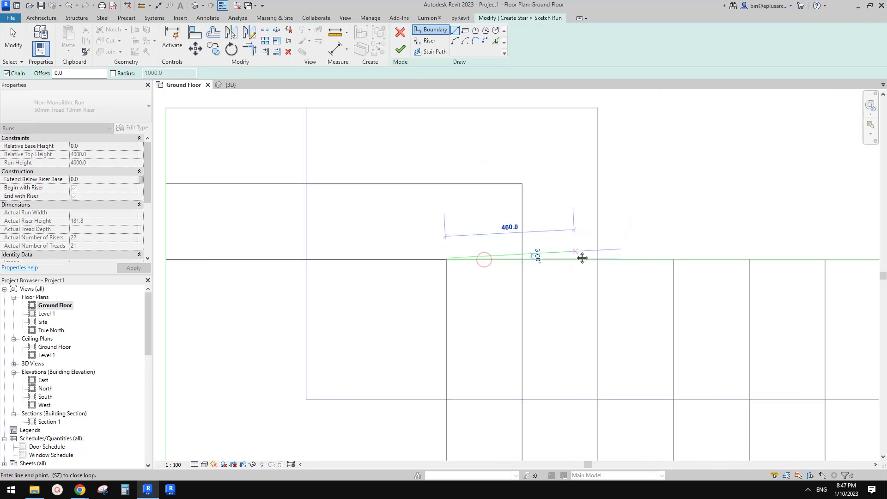
{"action": "scroll", "coordinate": [596, 257], "scroll_direction": "up", "scroll_amount": 2}
{"action": "left_click", "coordinate": [614, 264]}
{"action": "key", "text": "Escape"}
{"action": "key", "text": "Escape"}
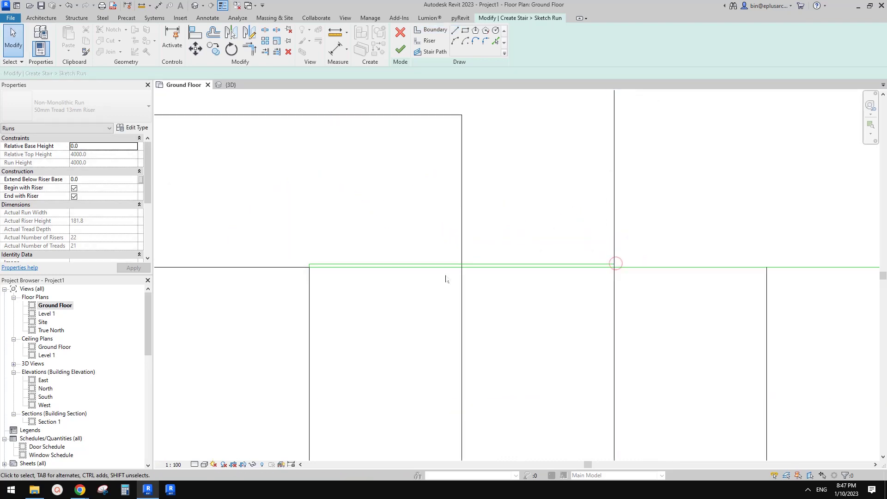
Trim the upper portions of the outermost and middle vertical wrap-around risers to the new offset boundary line.
{"action": "middle_click_drag", "start_coordinate": [462, 273], "coordinate": [488, 268]}
{"action": "left_click", "coordinate": [630, 256]}
{"action": "left_click", "coordinate": [639, 241]}
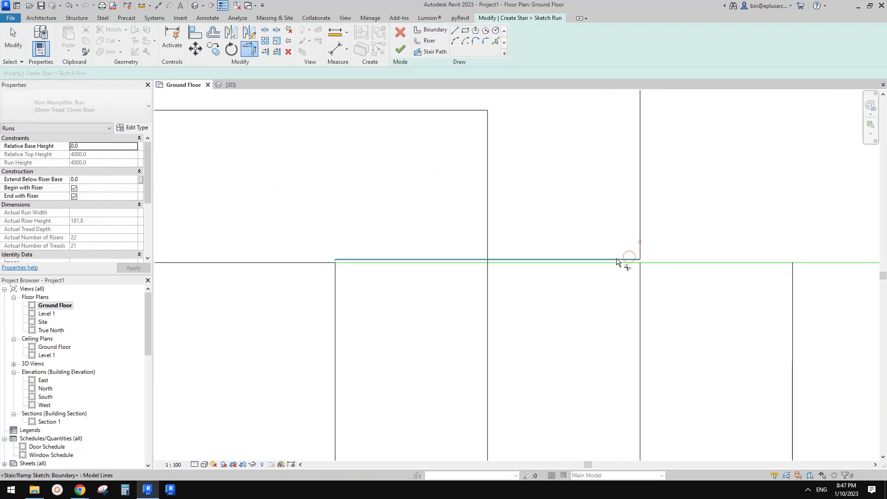
{"action": "left_click", "coordinate": [595, 258]}
{"action": "left_click", "coordinate": [591, 232]}
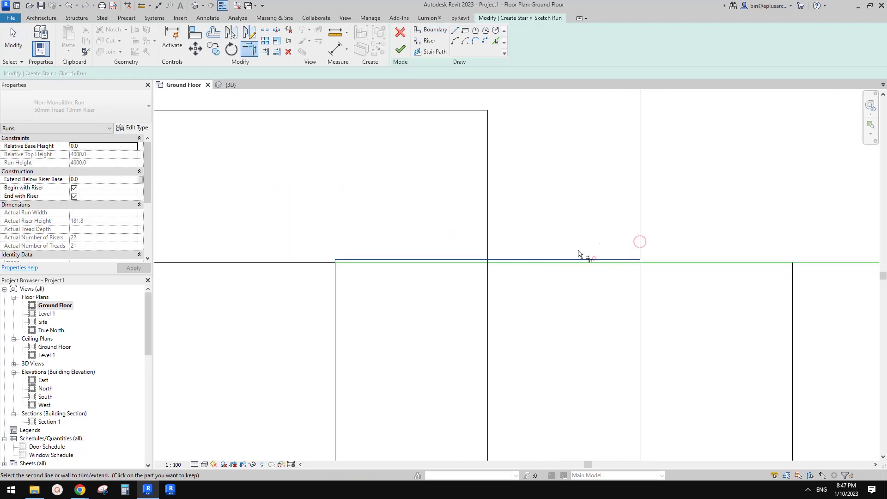
{"action": "left_click", "coordinate": [489, 245]}
{"action": "left_click", "coordinate": [476, 260]}
{"action": "left_click", "coordinate": [639, 219]}
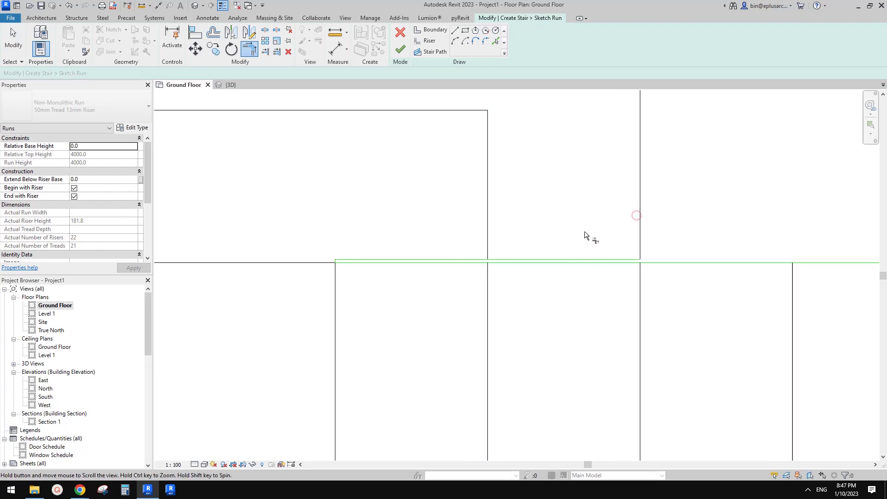
{"action": "scroll", "coordinate": [590, 238], "scroll_direction": "down", "scroll_amount": 1}
{"action": "key", "text": "Escape"}
{"action": "key", "text": "Escape"}
{"action": "scroll", "coordinate": [638, 270], "scroll_direction": "down", "scroll_amount": 2}
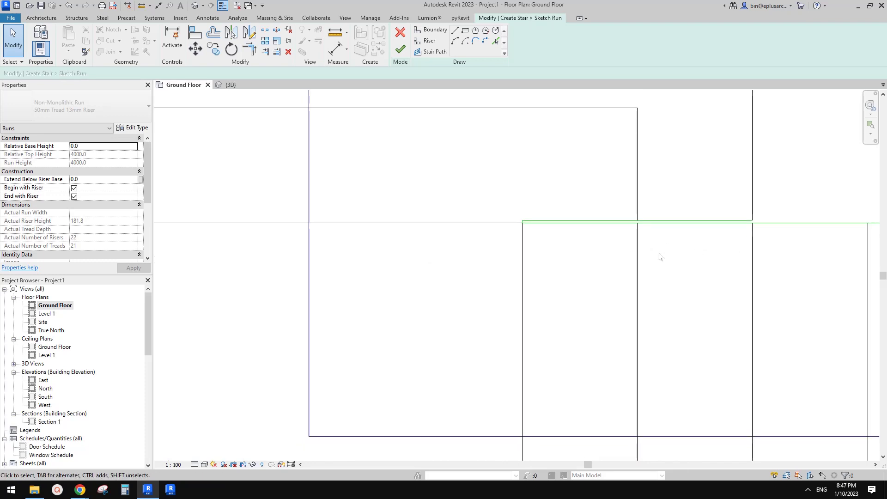
Finish the run sketch with the offset boundary and open the default 3D view of the stair.
{"action": "middle_click_drag", "start_coordinate": [630, 193], "coordinate": [601, 240]}
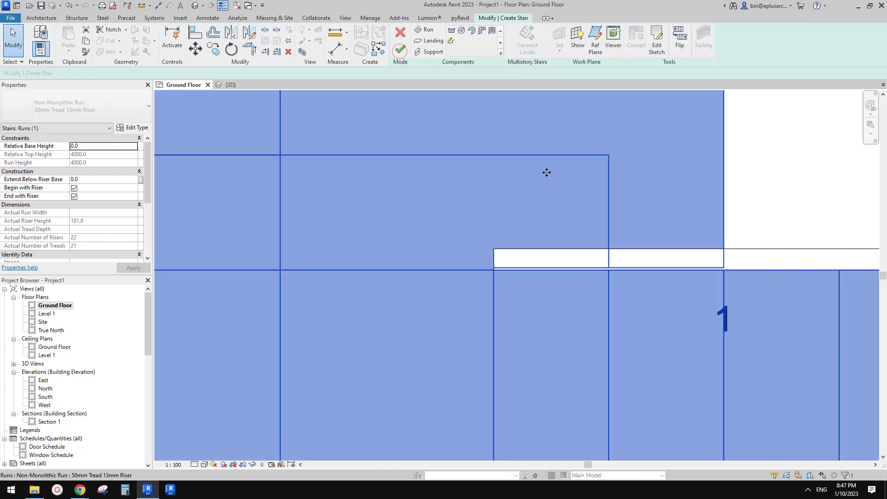
{"action": "scroll", "coordinate": [549, 179], "scroll_direction": "down", "scroll_amount": 2}
{"action": "left_click", "coordinate": [686, 186]}
{"action": "scroll", "coordinate": [683, 186], "scroll_direction": "down", "scroll_amount": 1}
{"action": "middle_click_drag", "start_coordinate": [681, 187], "coordinate": [675, 193]}
{"action": "scroll", "coordinate": [621, 194], "scroll_direction": "down", "scroll_amount": 1}
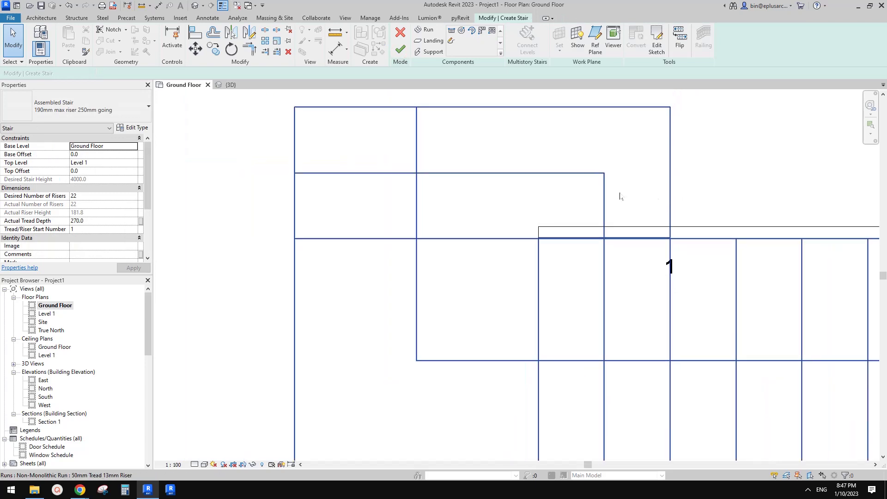
{"action": "left_click", "coordinate": [195, 5]}
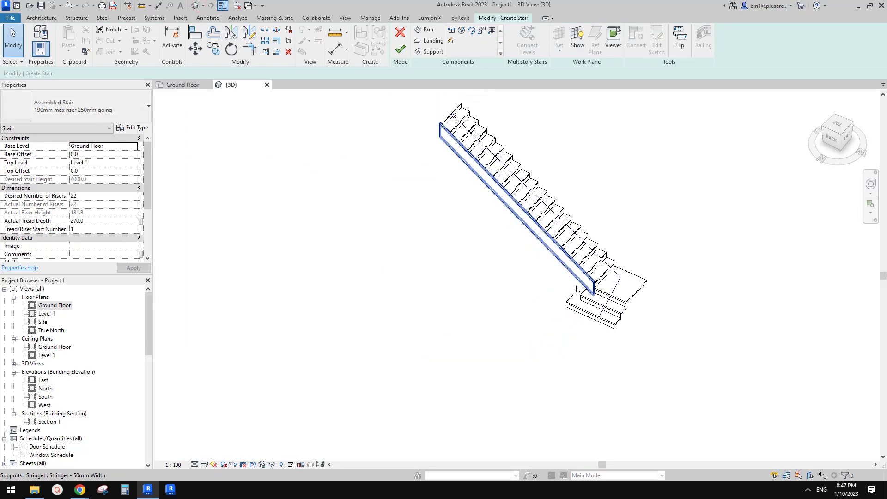
Delete the stringer along the straight flight, check the steps and landing from several angles, and finish the stair.
{"action": "scroll", "coordinate": [578, 264], "scroll_direction": "up", "scroll_amount": 2}
{"action": "left_click", "coordinate": [556, 257]}
{"action": "key", "text": "Delete"}
{"action": "middle_click_drag", "start_coordinate": [564, 255], "coordinate": [737, 199], "text": "shift"}
{"action": "middle_click_drag", "start_coordinate": [615, 250], "coordinate": [727, 253], "text": "shift"}
{"action": "scroll", "coordinate": [426, 282], "scroll_direction": "up", "scroll_amount": 2}
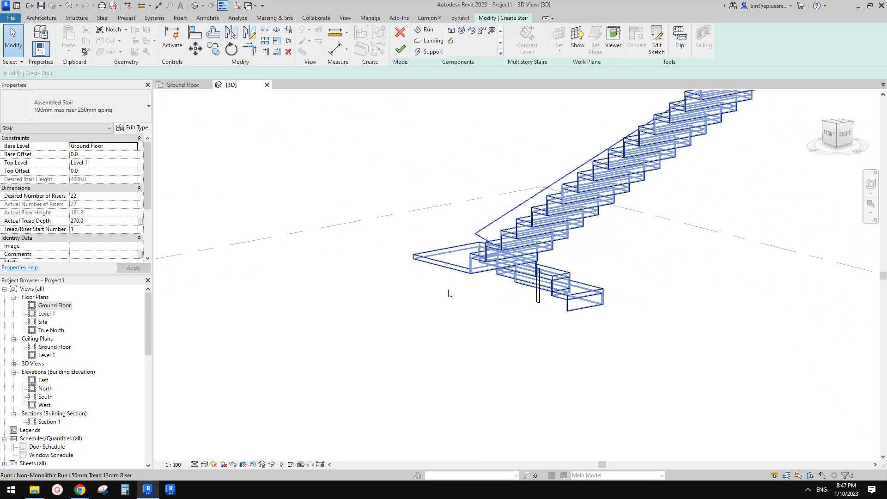
{"action": "left_click", "coordinate": [545, 305]}
{"action": "middle_click_drag", "start_coordinate": [548, 307], "coordinate": [406, 77], "text": "shift"}
{"action": "left_click", "coordinate": [400, 50]}
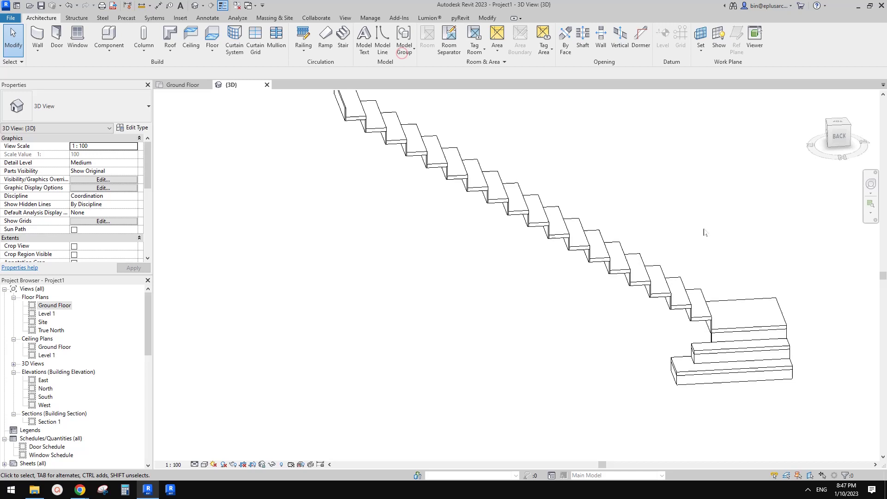
Open the Ground Floor plan and reopen the stair's run sketch for editing at the innermost riser corner.
{"action": "double_click", "coordinate": [58, 305]}
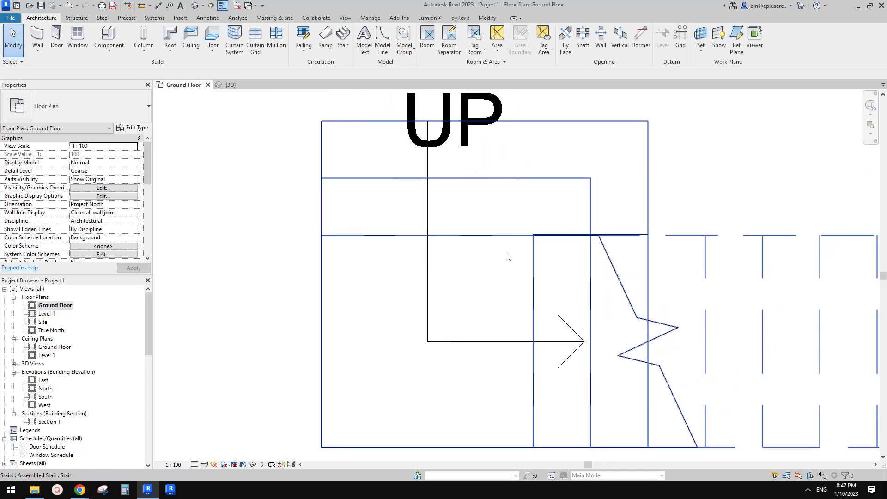
{"action": "scroll", "coordinate": [510, 253], "scroll_direction": "down", "scroll_amount": 3}
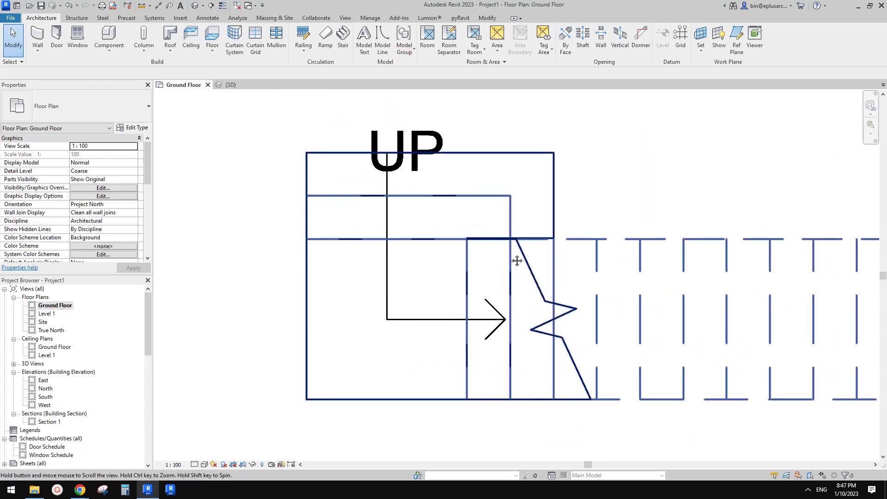
{"action": "scroll", "coordinate": [541, 249], "scroll_direction": "up", "scroll_amount": 3}
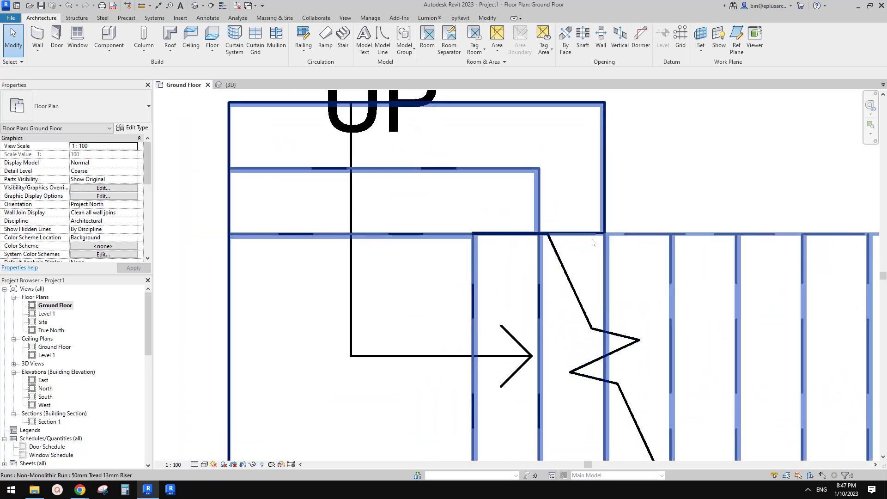
{"action": "left_click", "coordinate": [474, 234]}
{"action": "key", "text": "Escape"}
{"action": "scroll", "coordinate": [505, 236], "scroll_direction": "down", "scroll_amount": 5}
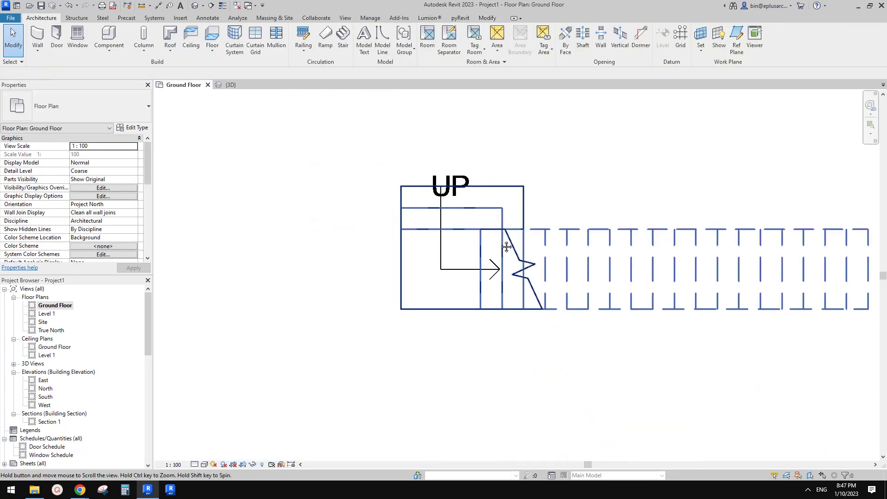
{"action": "scroll", "coordinate": [484, 231], "scroll_direction": "up", "scroll_amount": 7}
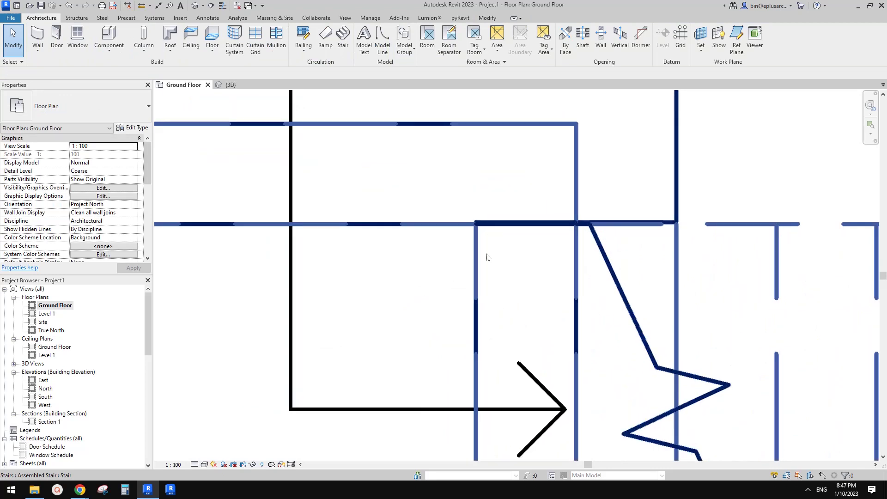
{"action": "scroll", "coordinate": [492, 240], "scroll_direction": "up", "scroll_amount": 2}
{"action": "left_click", "coordinate": [471, 222]}
{"action": "left_click", "coordinate": [400, 39]}
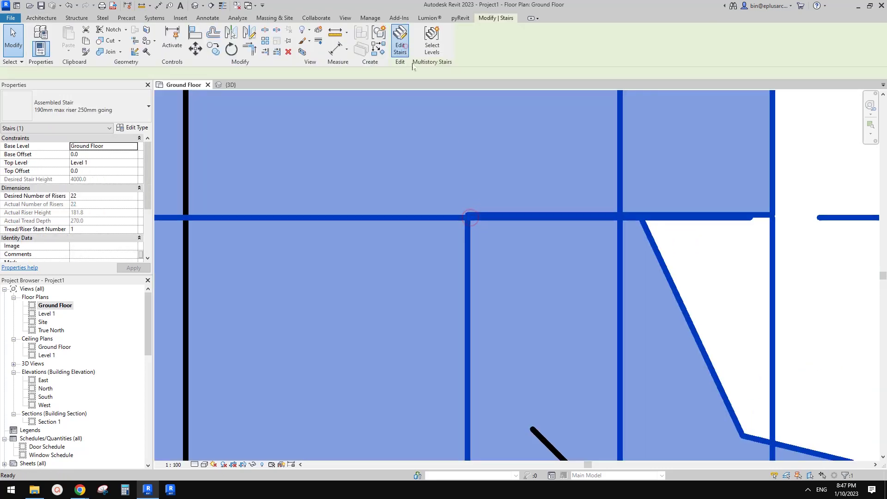
{"action": "scroll", "coordinate": [481, 224], "scroll_direction": "up", "scroll_amount": 1}
{"action": "left_click", "coordinate": [475, 135]}
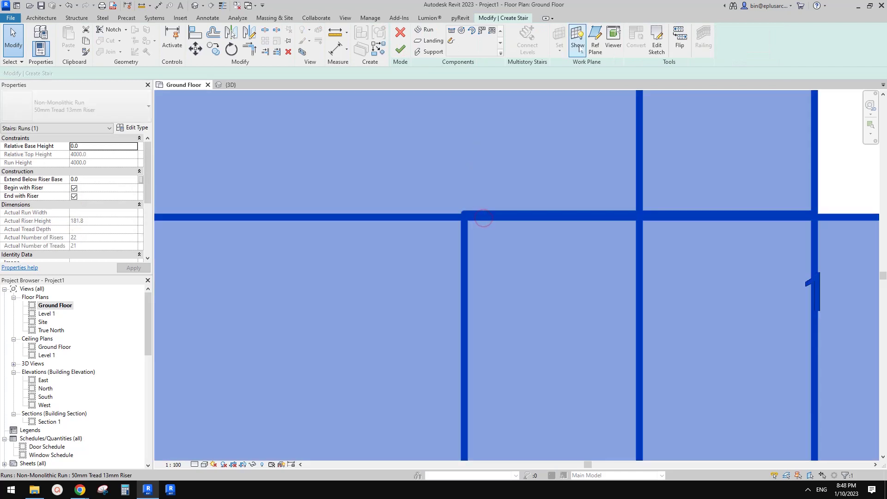
{"action": "left_click", "coordinate": [657, 40]}
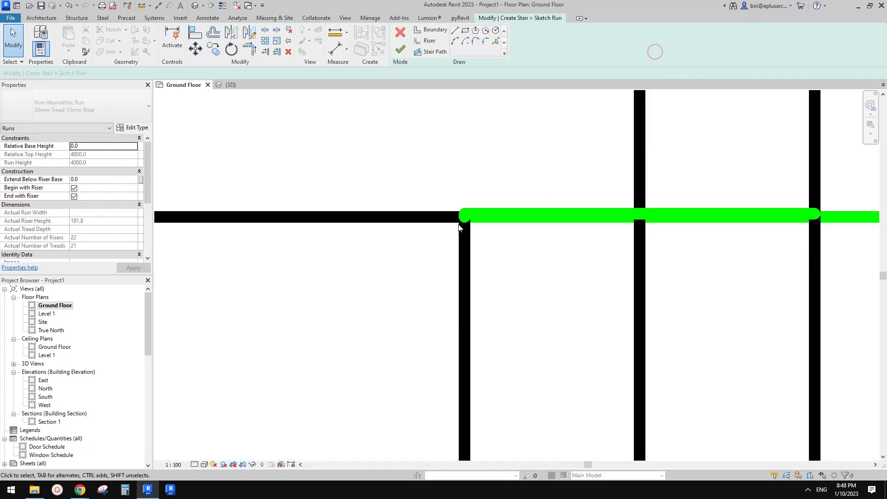
With thin lines on, reduce the boundary offset at the innermost riser corner to 1 mm and finish the run sketch.
{"action": "scroll", "coordinate": [471, 221], "scroll_direction": "up", "scroll_amount": 2}
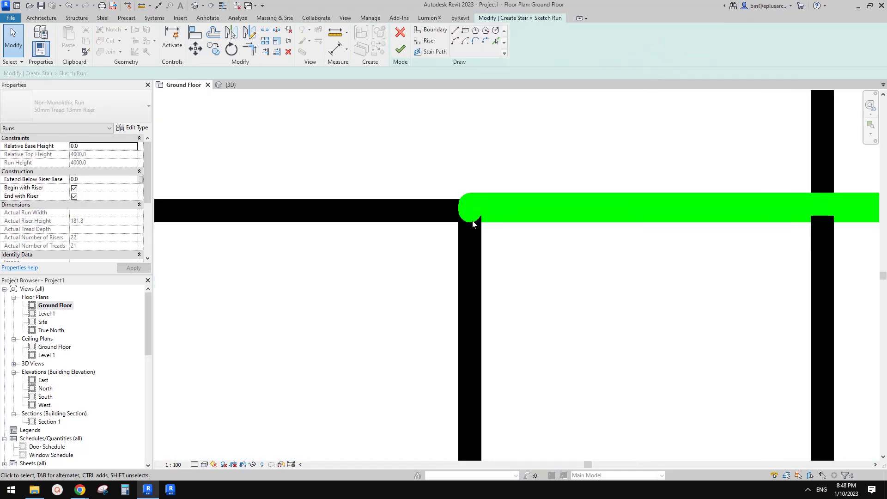
{"action": "left_click", "coordinate": [223, 5]}
{"action": "scroll", "coordinate": [480, 204], "scroll_direction": "up", "scroll_amount": 1}
{"action": "left_click", "coordinate": [413, 211]}
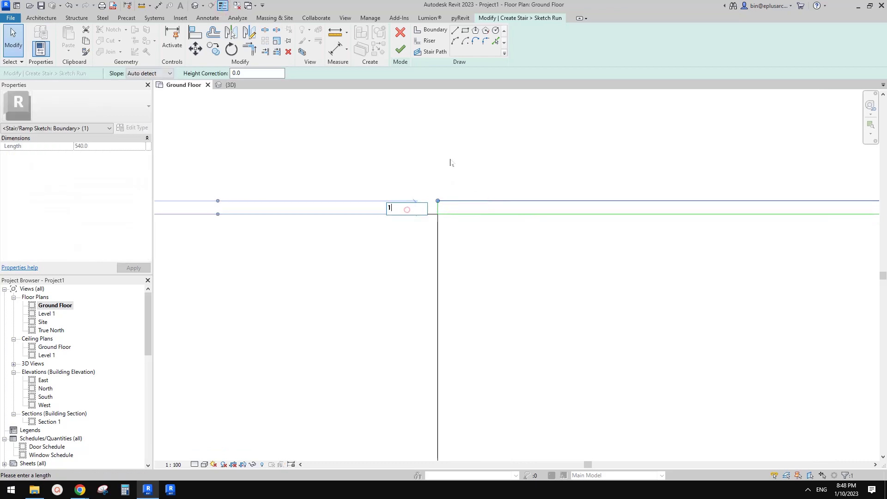
{"action": "type", "text": "1"}
{"action": "key", "text": "Return"}
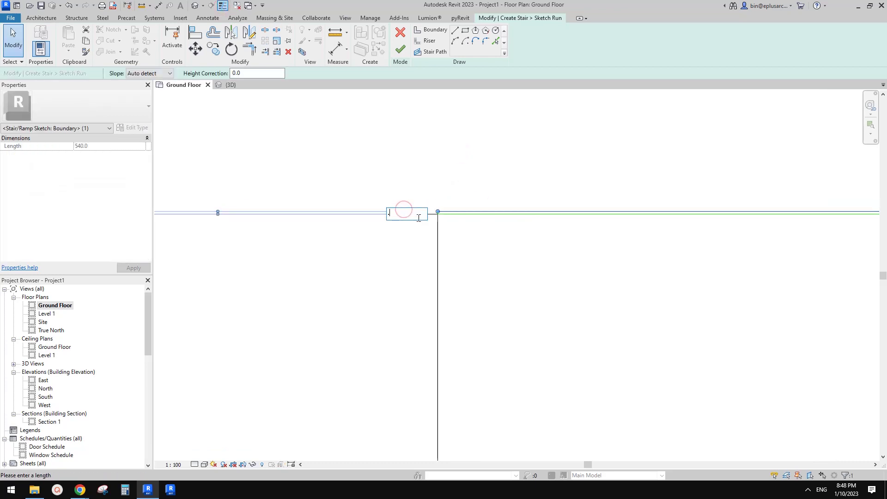
{"action": "left_click", "coordinate": [482, 206]}
{"action": "scroll", "coordinate": [481, 206], "scroll_direction": "down", "scroll_amount": 3}
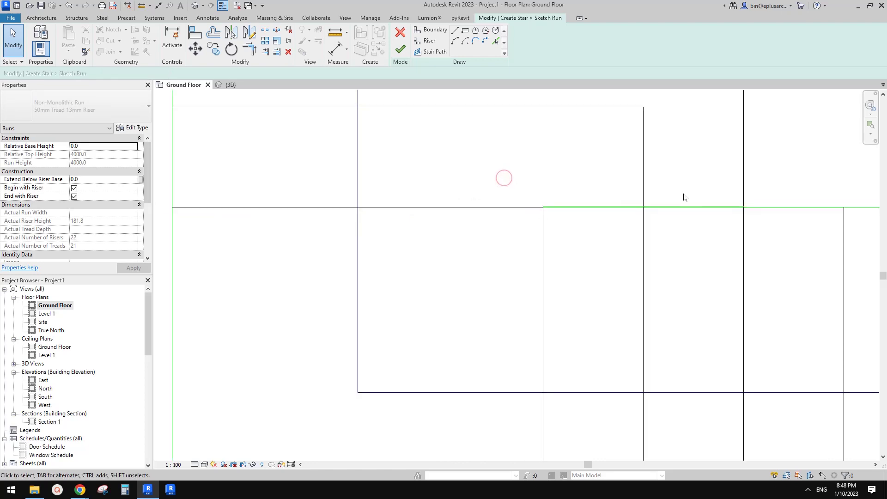
{"action": "left_click", "coordinate": [400, 50]}
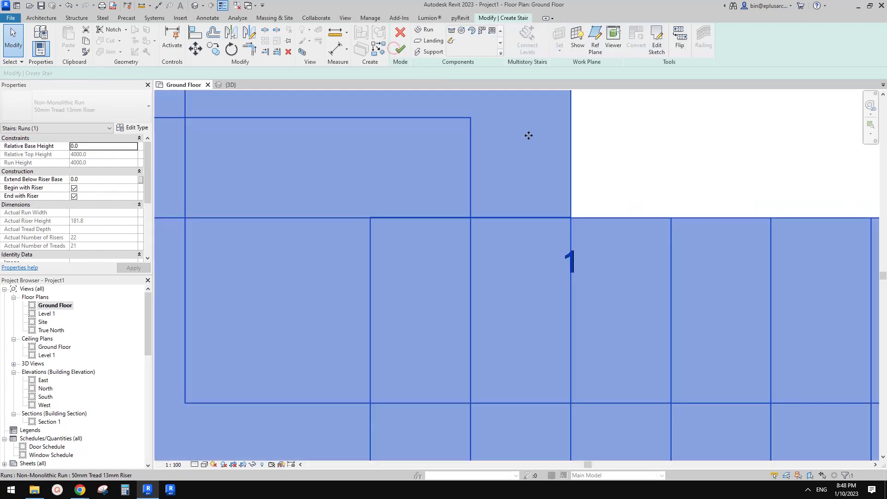
Turn off thin lines and examine the wrap-around steps, landing and straight flight in plan.
{"action": "scroll", "coordinate": [600, 185], "scroll_direction": "down", "scroll_amount": 3}
{"action": "key", "text": "t"}
{"action": "key", "text": "l"}
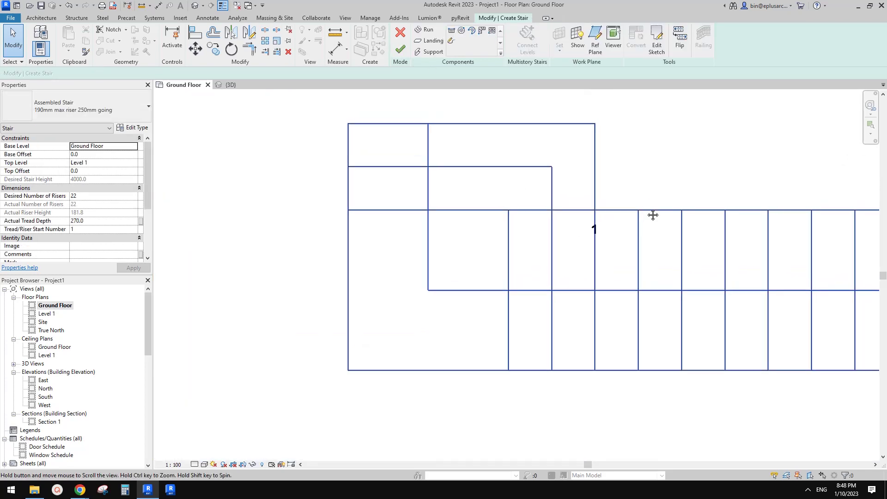
{"action": "left_click", "coordinate": [231, 7]}
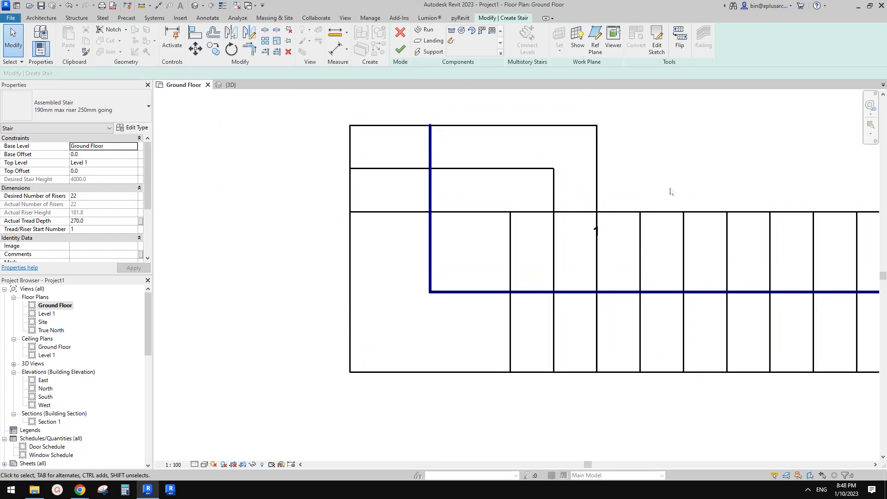
{"action": "middle_click_drag", "start_coordinate": [641, 205], "coordinate": [624, 197]}
{"action": "middle_click_drag", "start_coordinate": [679, 201], "coordinate": [632, 167]}
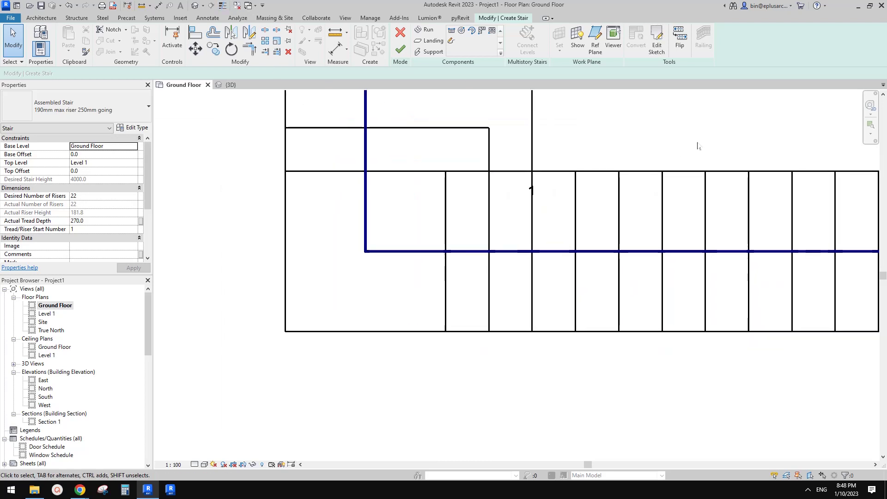
{"action": "scroll", "coordinate": [619, 174], "scroll_direction": "down", "scroll_amount": 1}
{"action": "middle_click_drag", "start_coordinate": [487, 196], "coordinate": [559, 213]}
{"action": "scroll", "coordinate": [596, 187], "scroll_direction": "down", "scroll_amount": 1}
{"action": "middle_click_drag", "start_coordinate": [619, 197], "coordinate": [509, 201]}
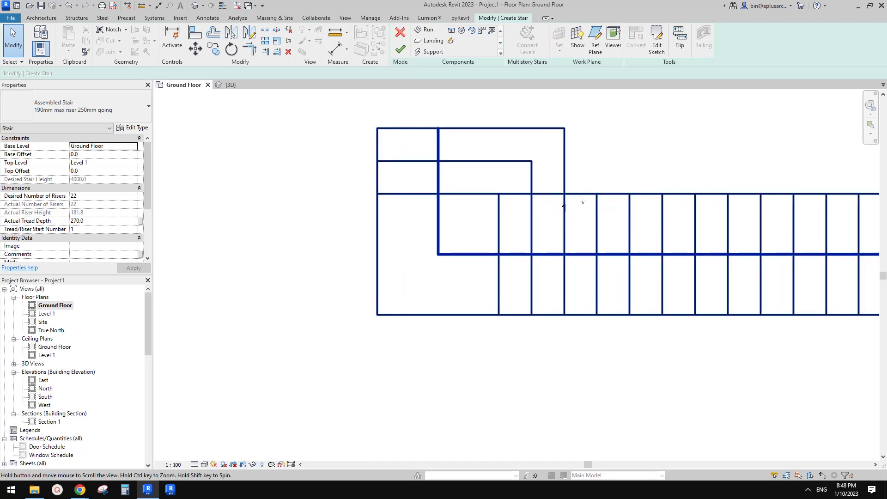
{"action": "mouse_move", "coordinate": [580, 200]}
{"action": "middle_mouse_down"}
{"action": "mouse_move", "coordinate": [491, 194]}
{"action": "mouse_move", "coordinate": [452, 234]}
{"action": "middle_mouse_up"}
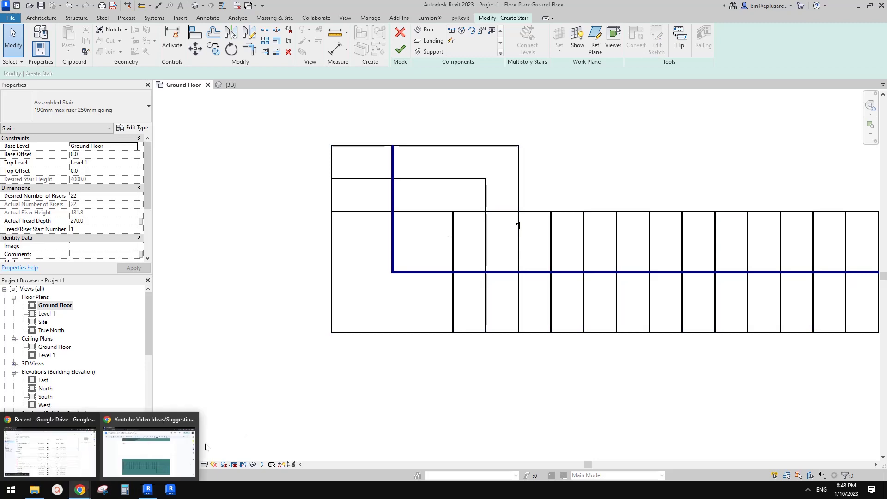
Switch to the Youtube Video Ideas/Suggestion document in Chrome, review the reference stair plan and 3D image, and return to Revit.
{"action": "left_click", "coordinate": [155, 455]}
{"action": "scroll", "coordinate": [444, 259], "scroll_direction": "up", "scroll_amount": 10}
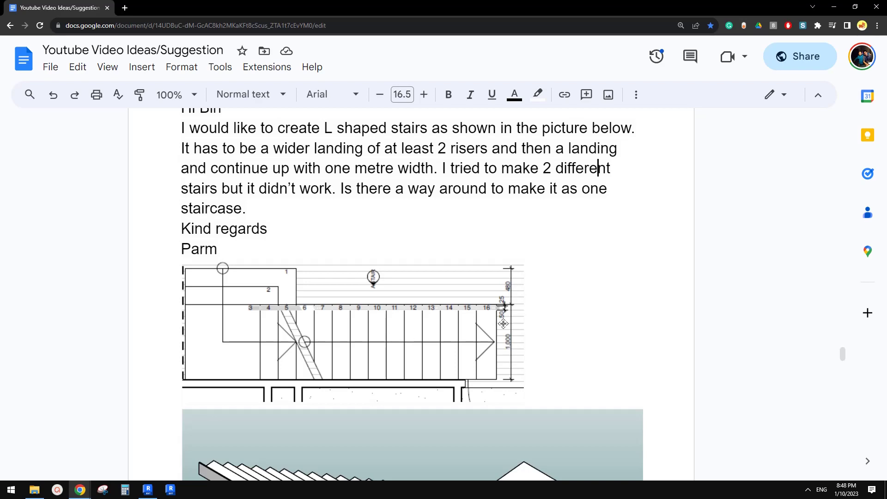
{"action": "scroll", "coordinate": [352, 350], "scroll_direction": "down", "scroll_amount": 5}
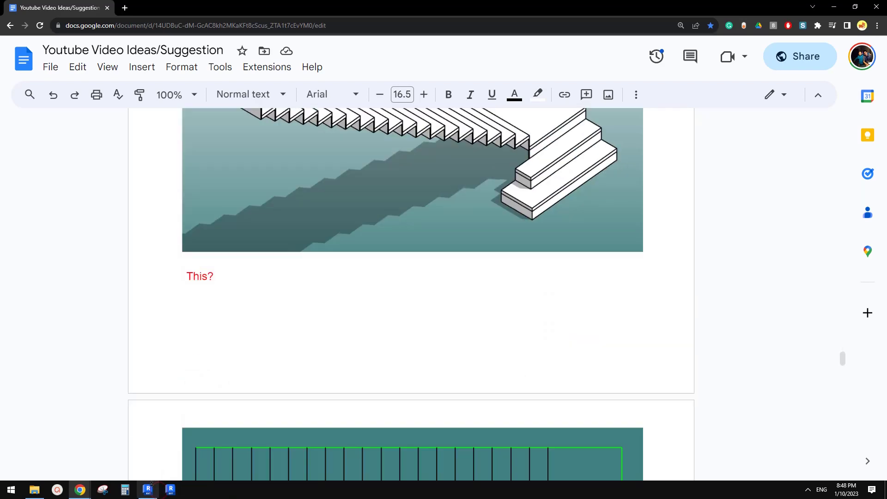
{"action": "key", "text": "alt+Tab"}
Finish the stair and move the stair path's UP text above the first riser, clear of the steps.
{"action": "middle_click_drag", "start_coordinate": [570, 233], "coordinate": [533, 225]}
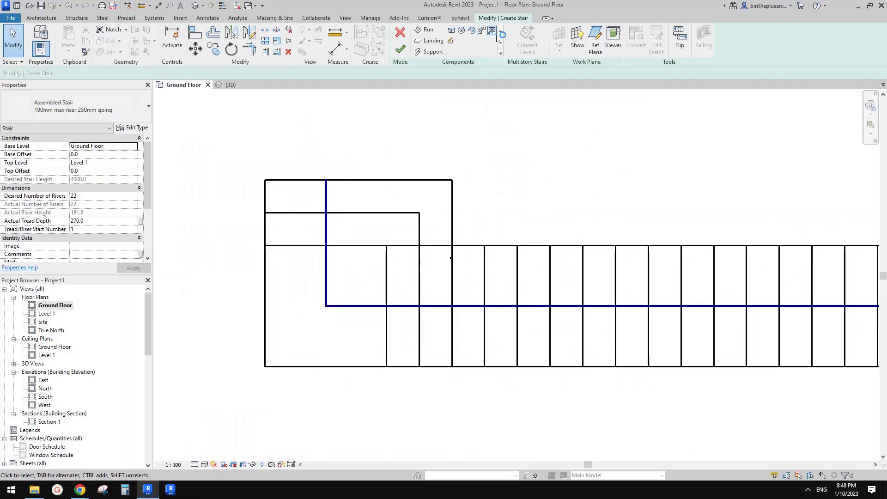
{"action": "left_click", "coordinate": [400, 52]}
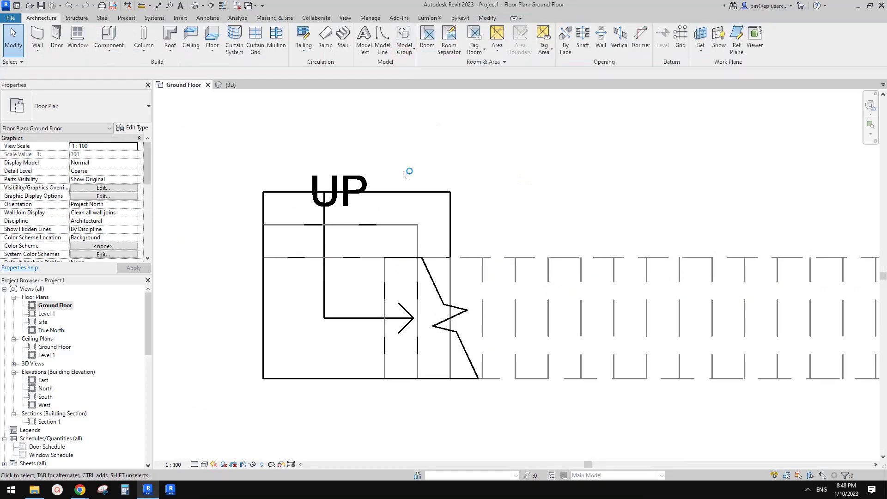
{"action": "left_click", "coordinate": [316, 178]}
{"action": "left_click", "coordinate": [318, 147]}
{"action": "left_click", "coordinate": [350, 176]}
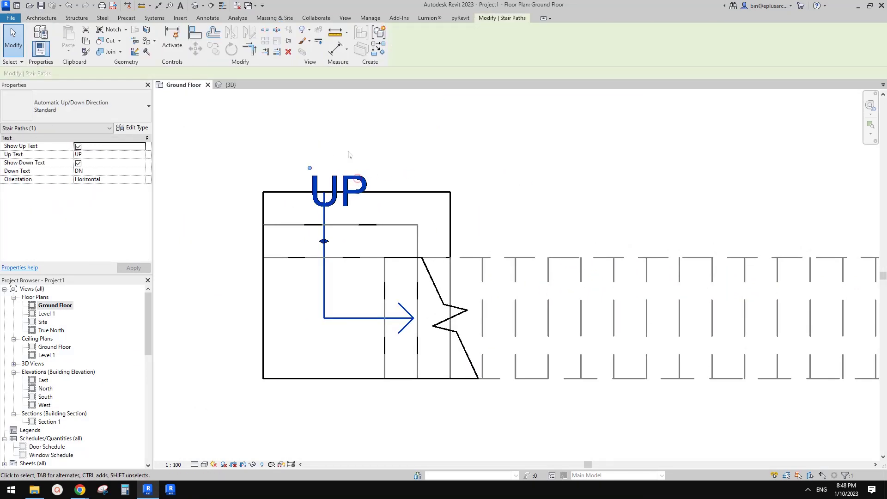
{"action": "left_click_drag", "start_coordinate": [310, 167], "coordinate": [298, 143]}
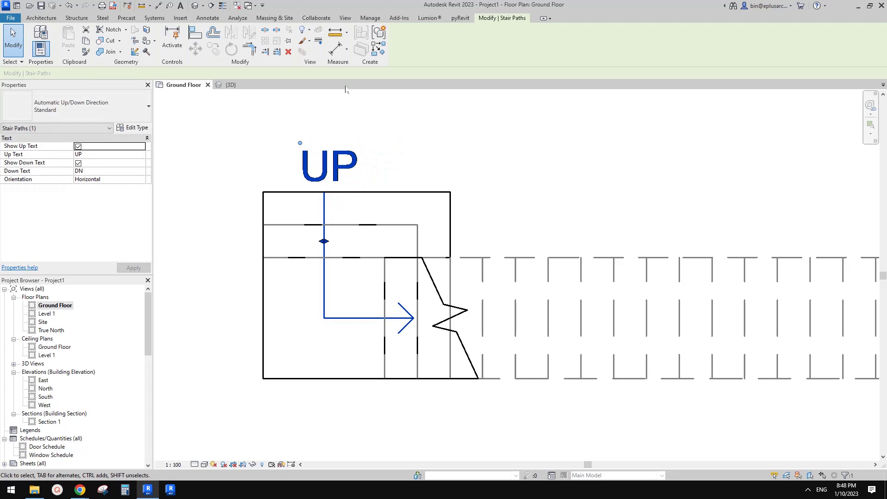
Add riser numbers to the whole stair along the reference line between its path and the outer boundary.
{"action": "left_click", "coordinate": [214, 18]}
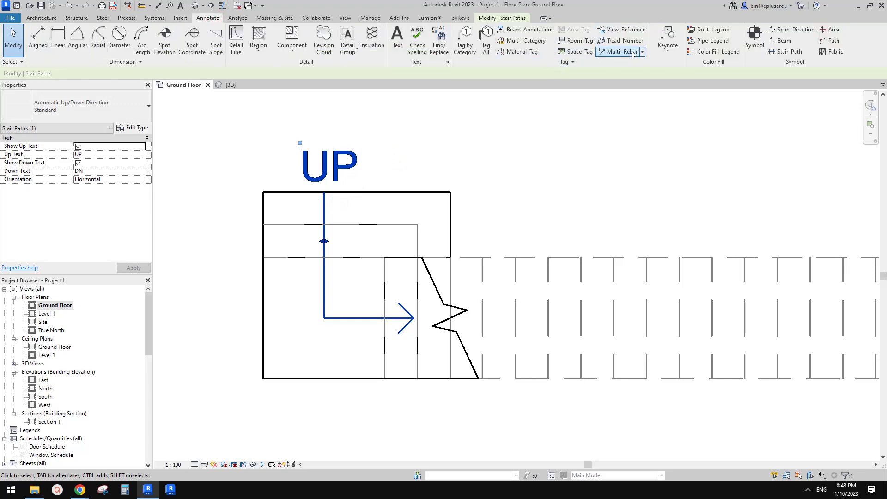
{"action": "left_click", "coordinate": [621, 40]}
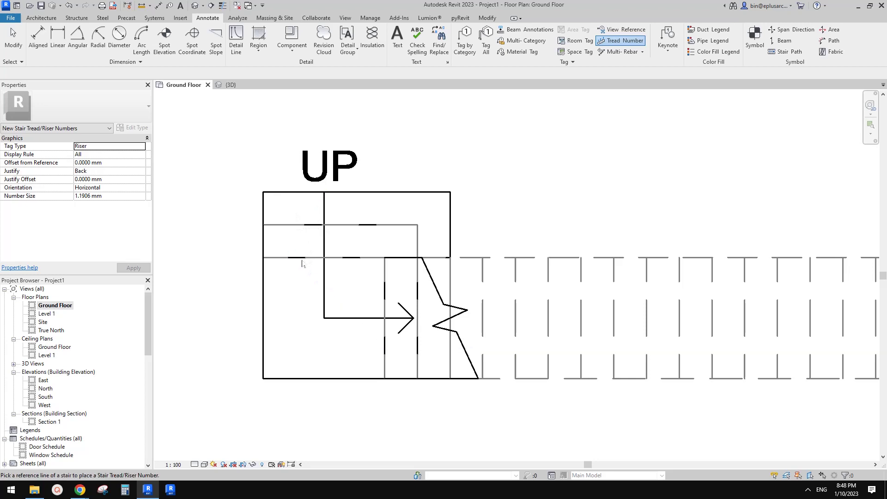
{"action": "left_click", "coordinate": [295, 262]}
{"action": "scroll", "coordinate": [291, 255], "scroll_direction": "down", "scroll_amount": 2}
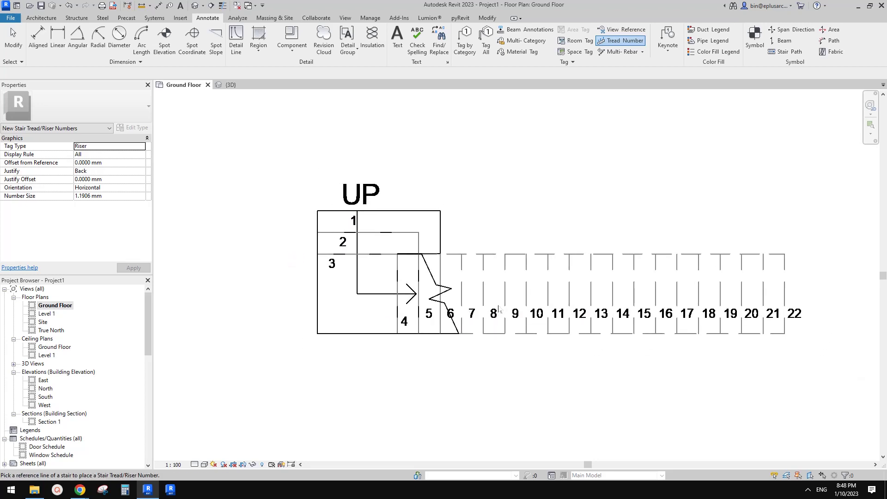
Switch back to the reference document in Chrome, close the Autodesk sign-in page, and examine the numbered stair plan.
{"action": "mouse_move", "coordinate": [86, 489]}
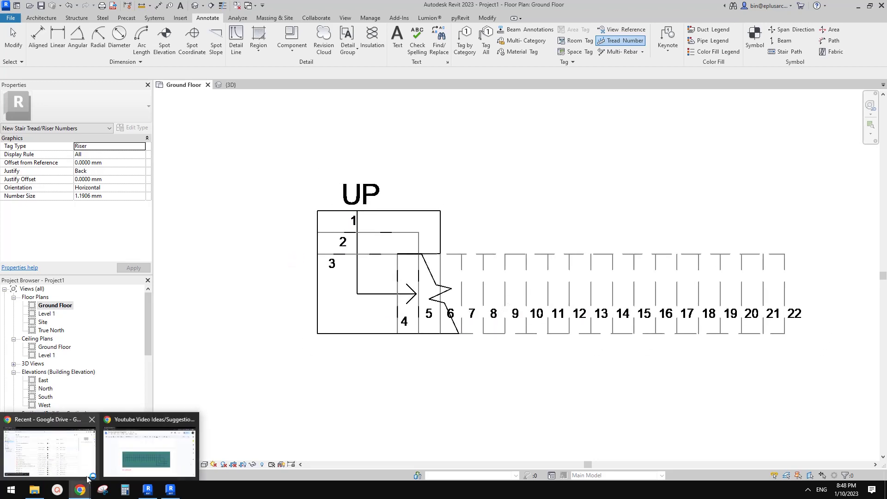
{"action": "left_click", "coordinate": [148, 451]}
{"action": "scroll", "coordinate": [378, 303], "scroll_direction": "up", "scroll_amount": 1}
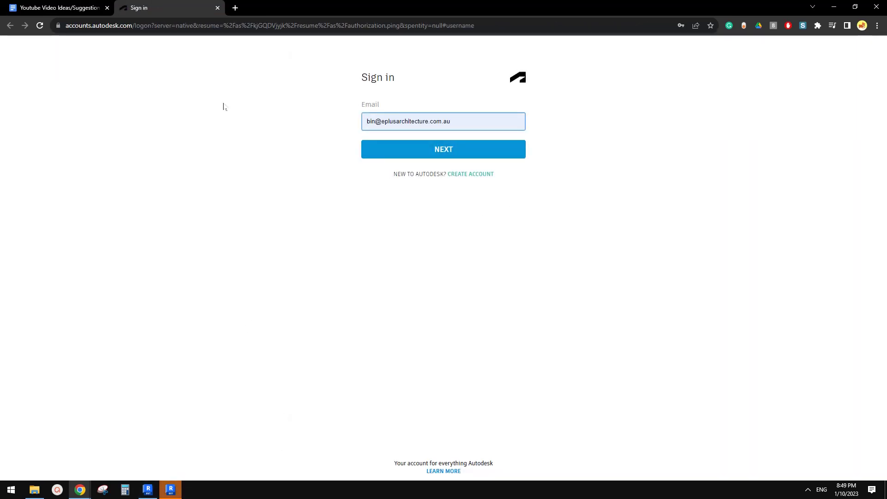
{"action": "left_click", "coordinate": [218, 8]}
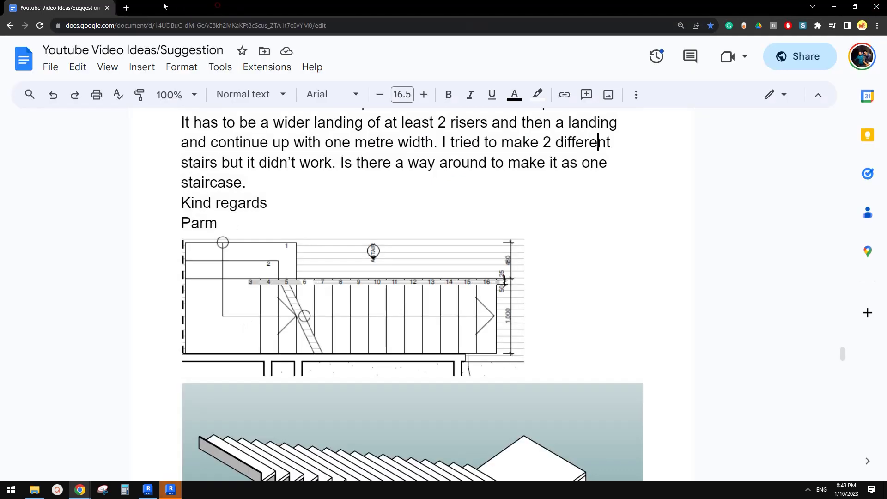
Close the Autodesk sign-in window, look through the stair images in the reference document, and return to Revit.
{"action": "left_click", "coordinate": [169, 490]}
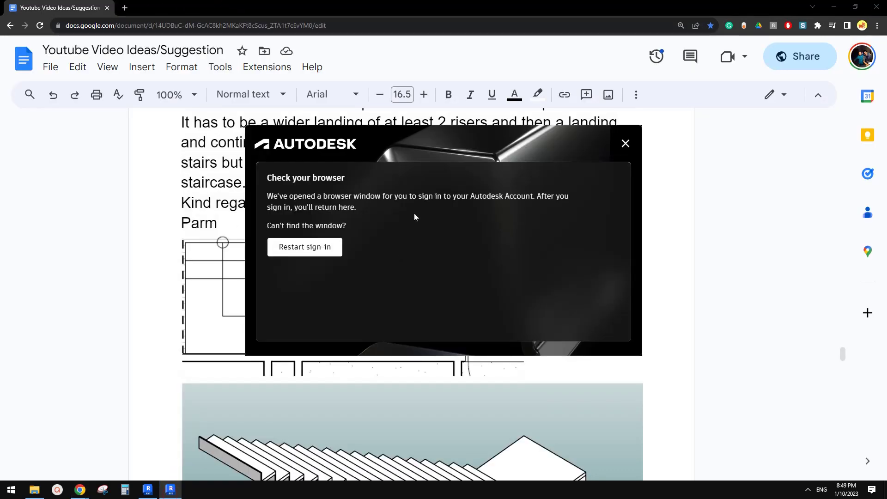
{"action": "left_click", "coordinate": [625, 145]}
{"action": "left_click", "coordinate": [513, 278]}
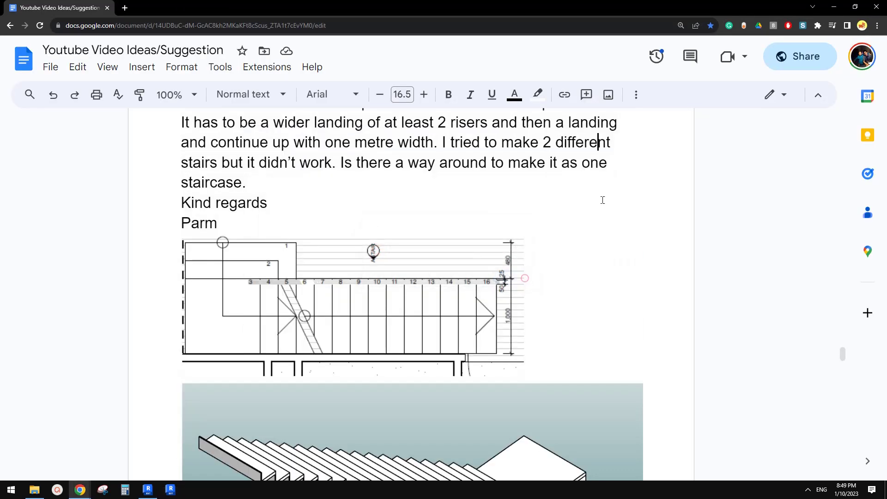
{"action": "scroll", "coordinate": [413, 248], "scroll_direction": "down", "scroll_amount": 20}
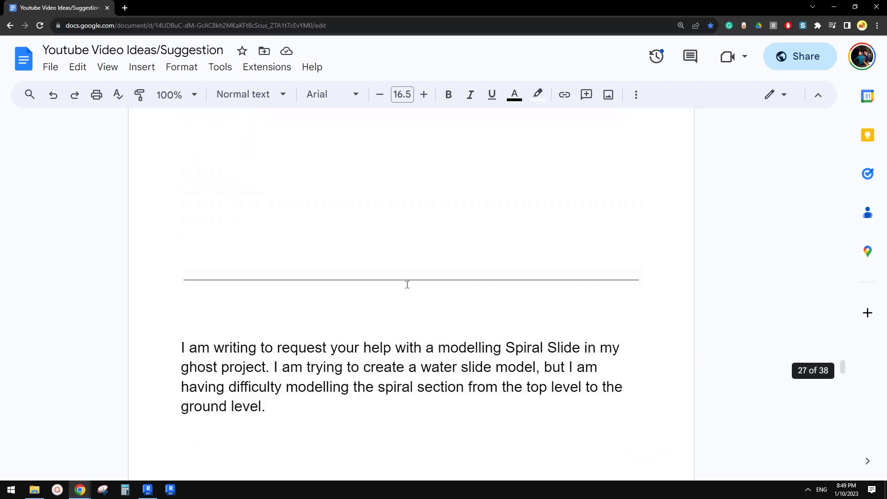
{"action": "scroll", "coordinate": [406, 283], "scroll_direction": "up", "scroll_amount": 12}
{"action": "scroll", "coordinate": [354, 343], "scroll_direction": "down", "scroll_amount": 10}
{"action": "scroll", "coordinate": [342, 314], "scroll_direction": "up", "scroll_amount": 2}
{"action": "middle_click", "coordinate": [343, 314]}
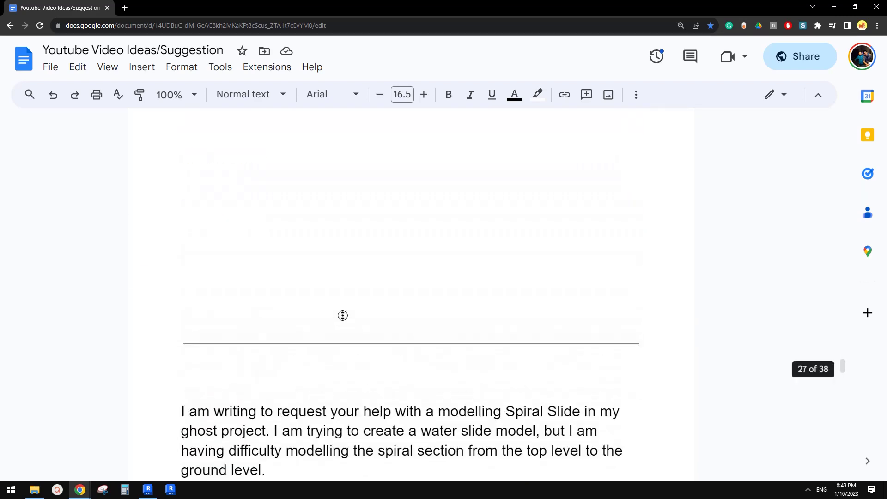
{"action": "scroll", "coordinate": [365, 291], "scroll_direction": "up", "scroll_amount": 4}
{"action": "scroll", "coordinate": [365, 287], "scroll_direction": "up", "scroll_amount": 10}
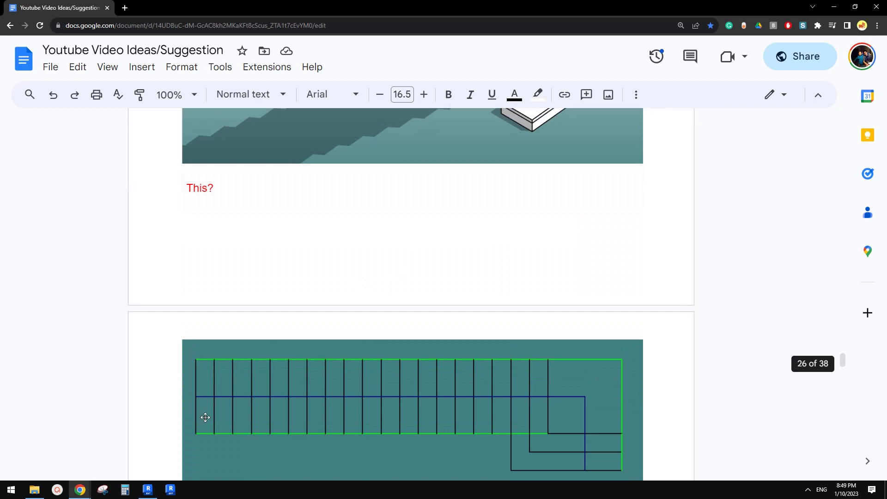
{"action": "left_click", "coordinate": [148, 489]}
Replace the stair's riser numbers with a set placed along the reference line between the stair path and the inner boundary.
{"action": "scroll", "coordinate": [334, 228], "scroll_direction": "up", "scroll_amount": 2}
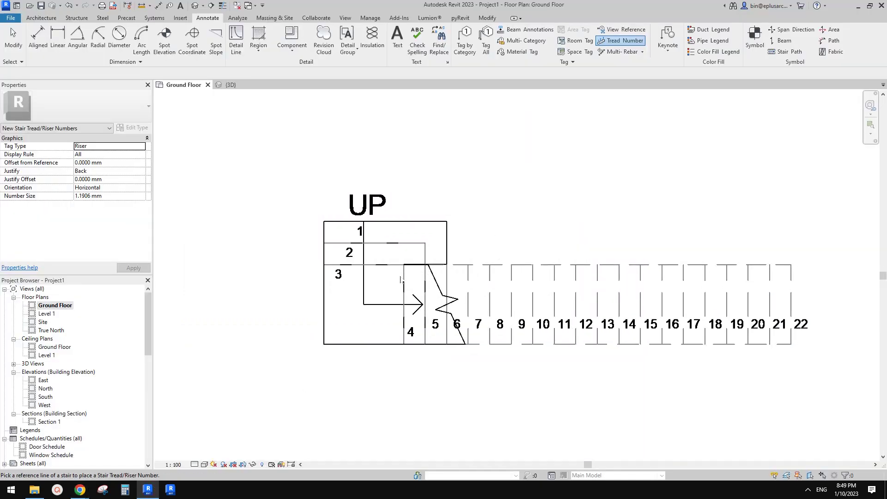
{"action": "left_click", "coordinate": [345, 275]}
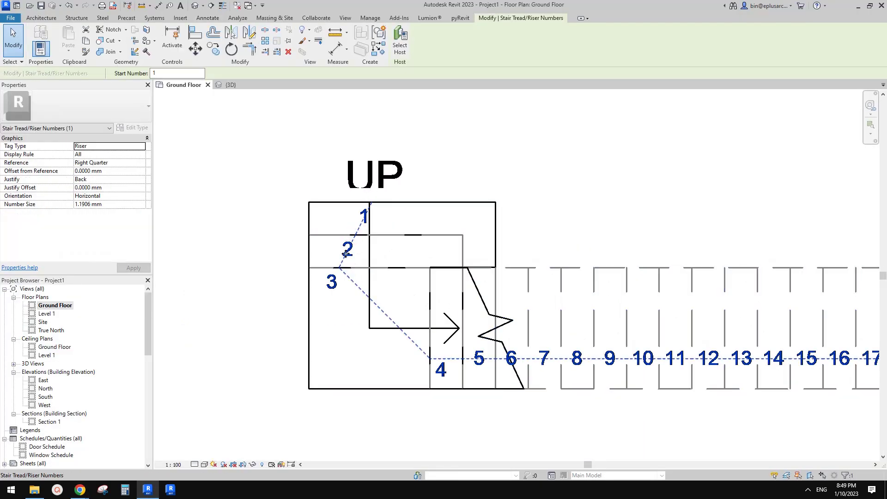
{"action": "key", "text": "Escape"}
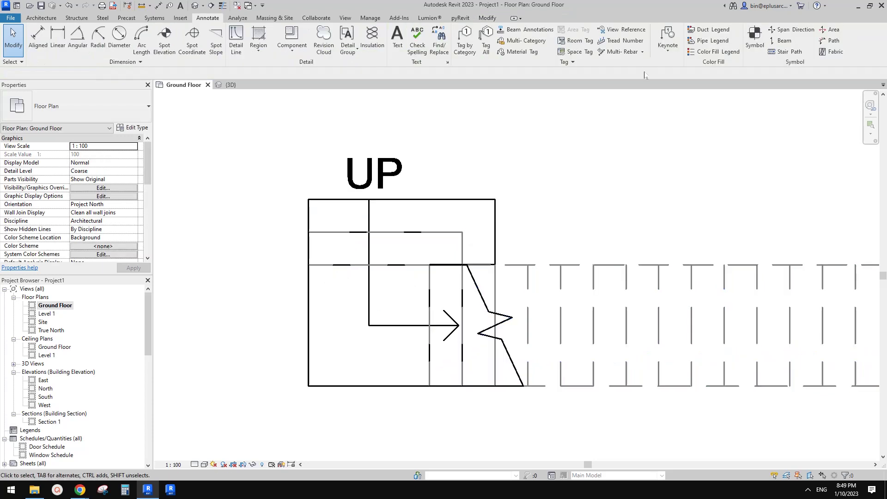
{"action": "left_click", "coordinate": [621, 41]}
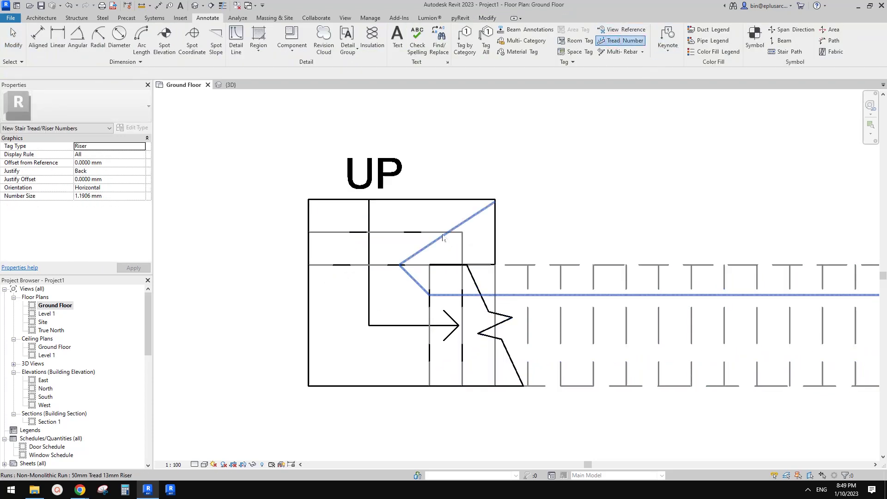
{"action": "left_click", "coordinate": [443, 234]}
{"action": "scroll", "coordinate": [497, 319], "scroll_direction": "down", "scroll_amount": 2}
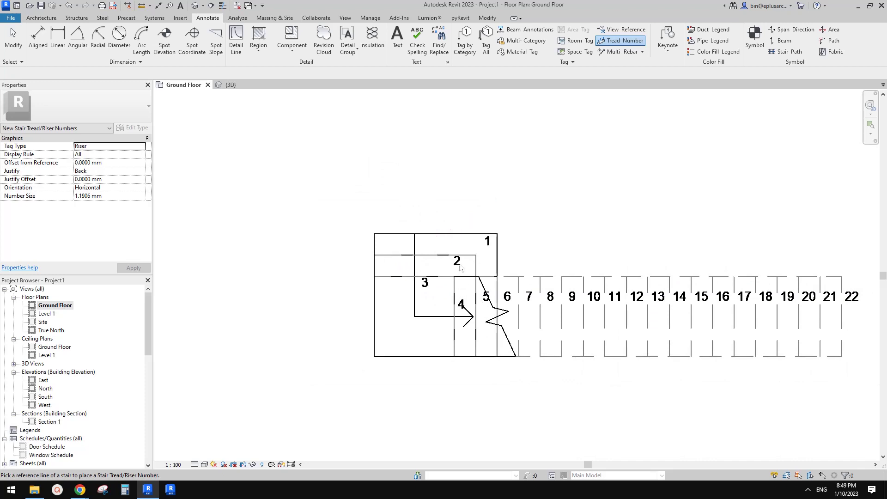
{"action": "key", "text": "Escape"}
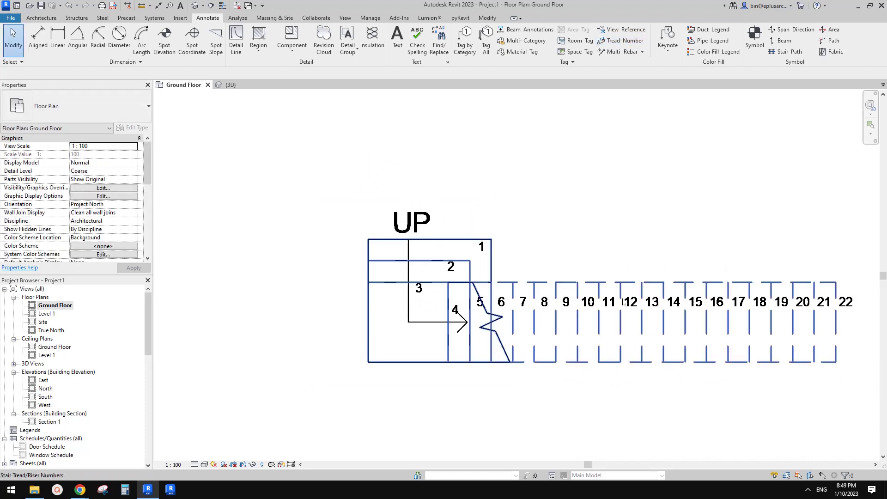
Open the 3D view and change the stair's type to Assembled Stair Industrial and Assembly.
{"action": "scroll", "coordinate": [623, 303], "scroll_direction": "down", "scroll_amount": 2}
{"action": "scroll", "coordinate": [550, 277], "scroll_direction": "up", "scroll_amount": 1}
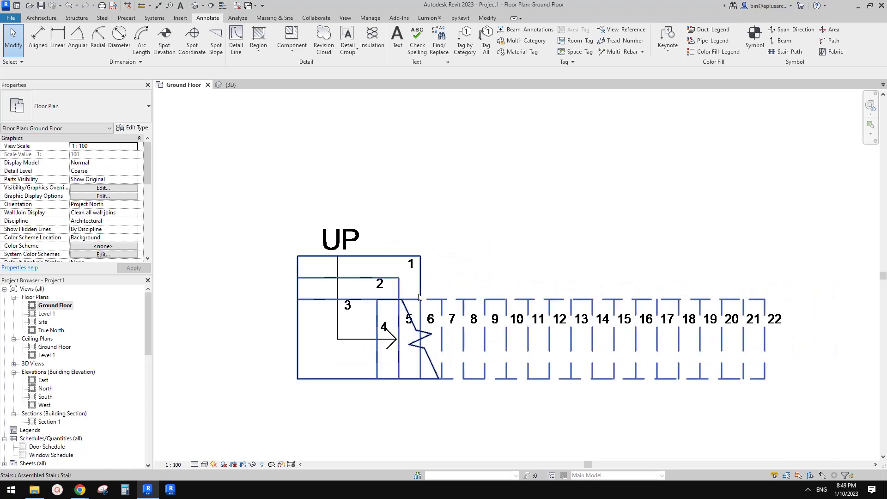
{"action": "left_click", "coordinate": [418, 292]}
{"action": "left_click", "coordinate": [194, 5]}
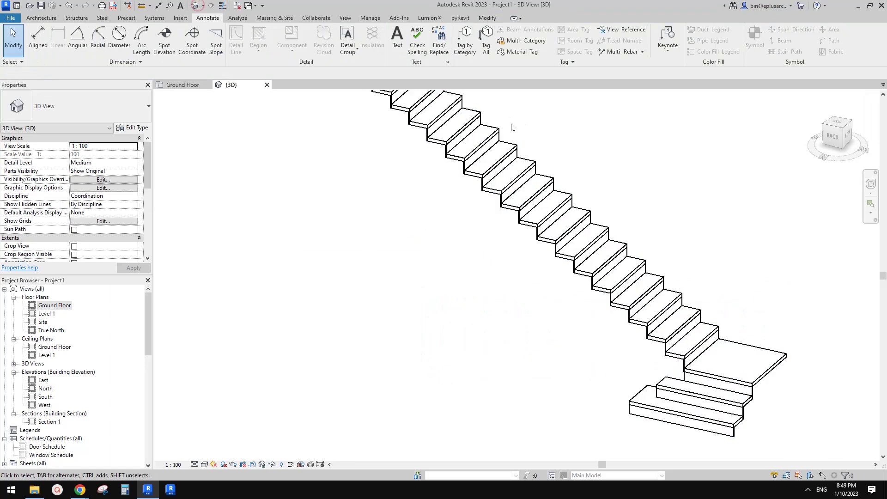
{"action": "left_click", "coordinate": [568, 253]}
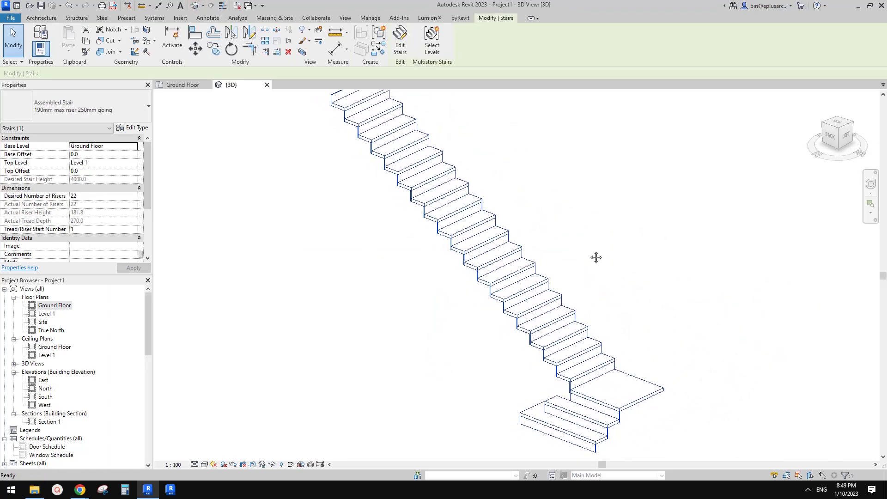
{"action": "left_click", "coordinate": [96, 115]}
{"action": "left_click", "coordinate": [48, 162]}
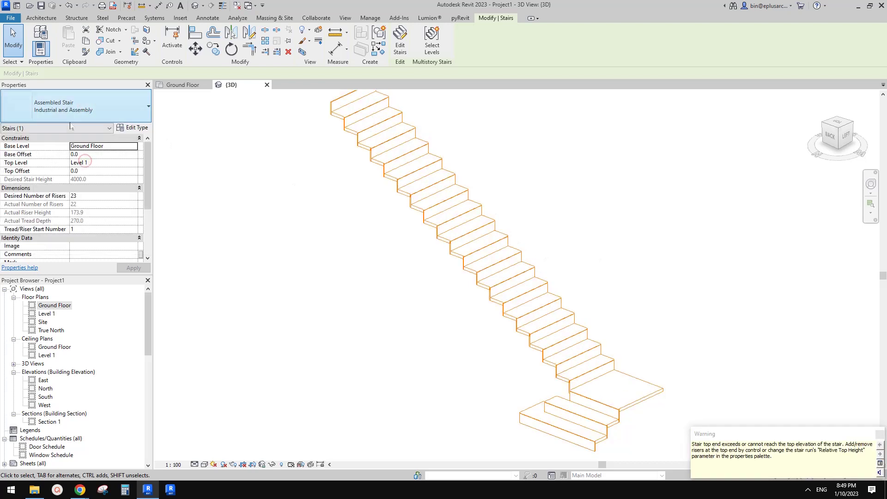
Try twice to change the stair's type to Cast-In-Place Monolithic Stair.
{"action": "left_click", "coordinate": [79, 106]}
{"action": "left_click", "coordinate": [339, 257]}
{"action": "left_click", "coordinate": [77, 110]}
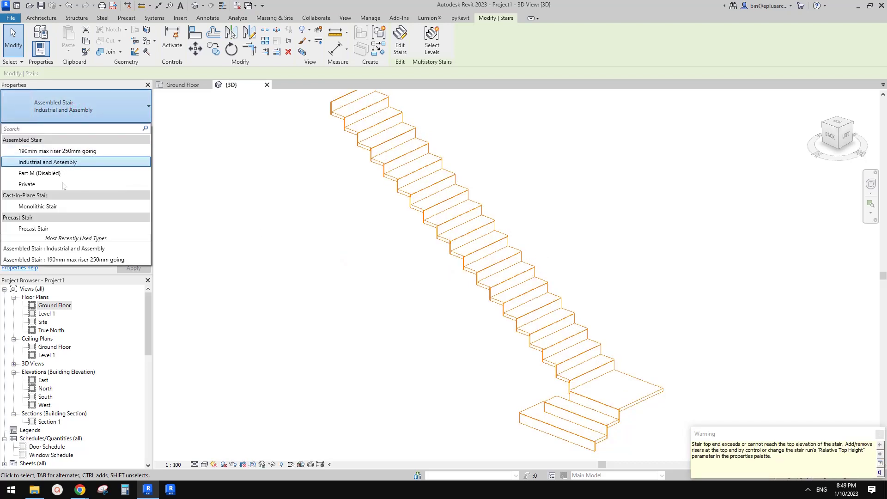
{"action": "left_click", "coordinate": [44, 206]}
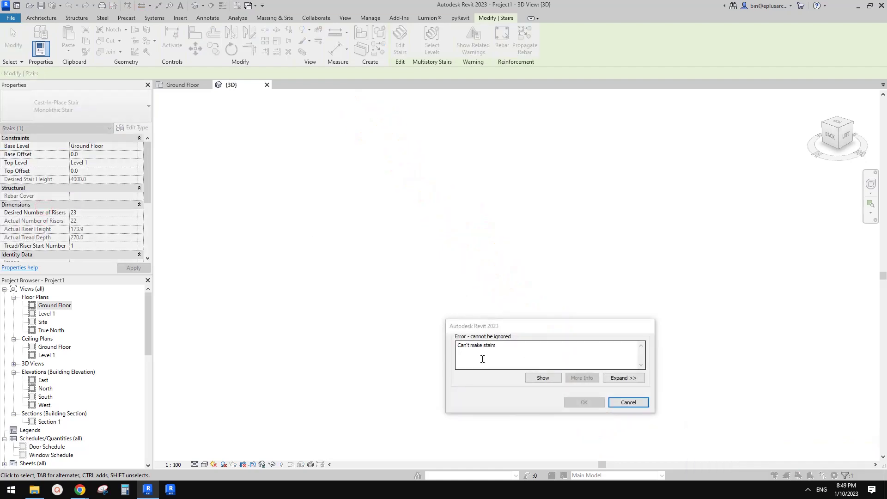
{"action": "left_click", "coordinate": [629, 403]}
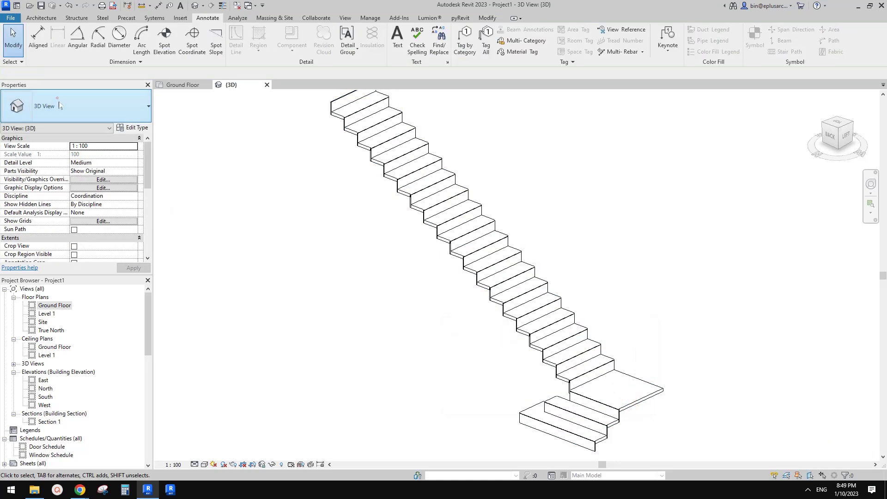
{"action": "left_click", "coordinate": [57, 98]}
{"action": "left_click", "coordinate": [234, 160]}
{"action": "left_click", "coordinate": [230, 161]}
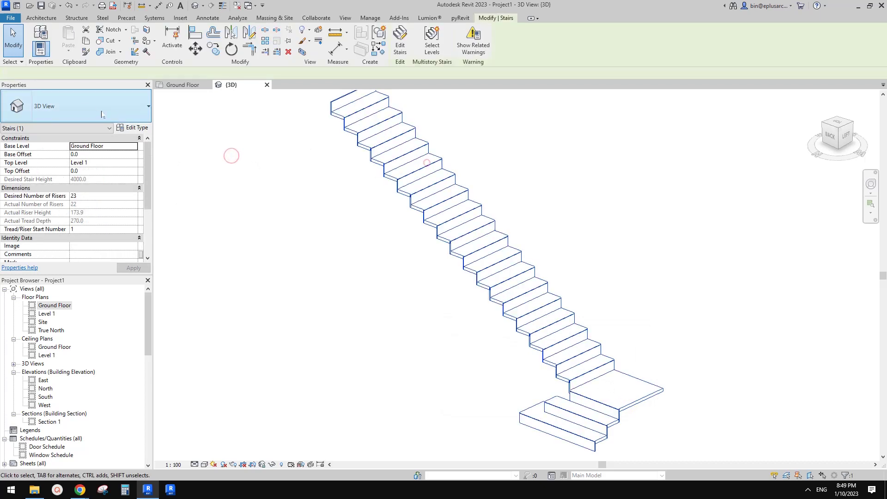
{"action": "left_click", "coordinate": [91, 104]}
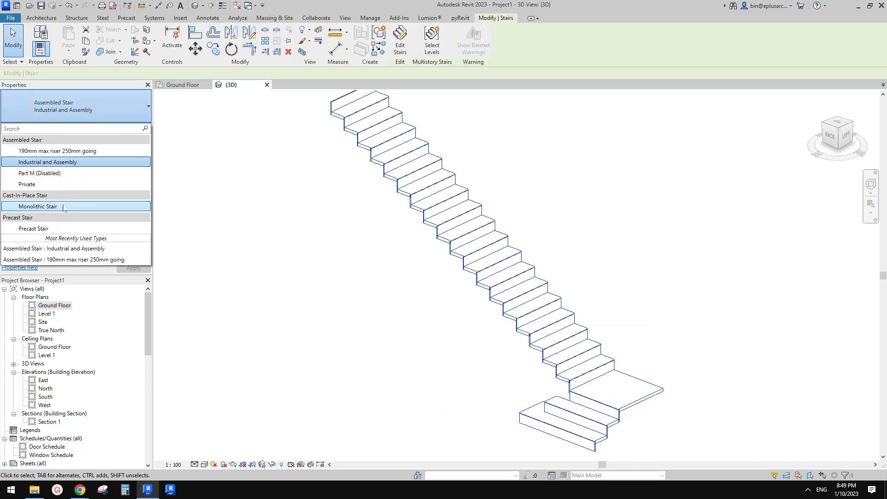
{"action": "left_click", "coordinate": [68, 208]}
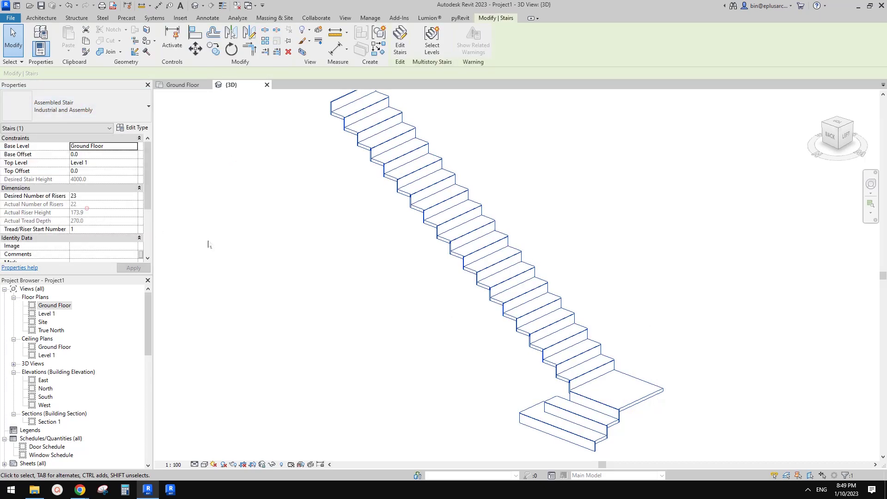
{"action": "left_click", "coordinate": [612, 404]}
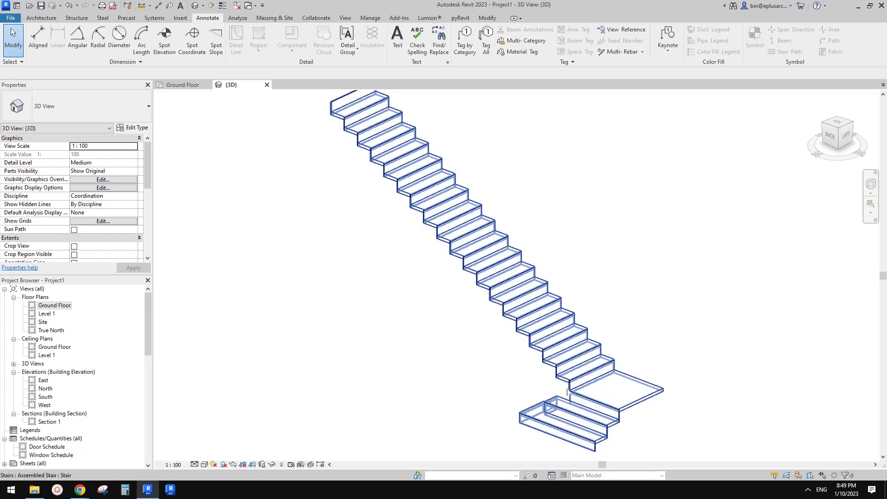
Try to change the stair's type to Precast Stair.
{"action": "left_click", "coordinate": [97, 95]}
{"action": "left_click", "coordinate": [97, 95]}
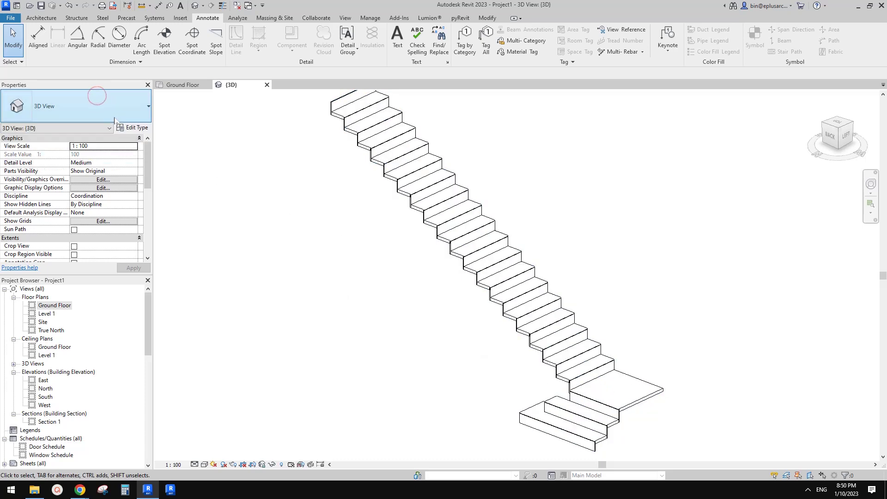
{"action": "left_click", "coordinate": [137, 114]}
{"action": "left_click", "coordinate": [133, 107]}
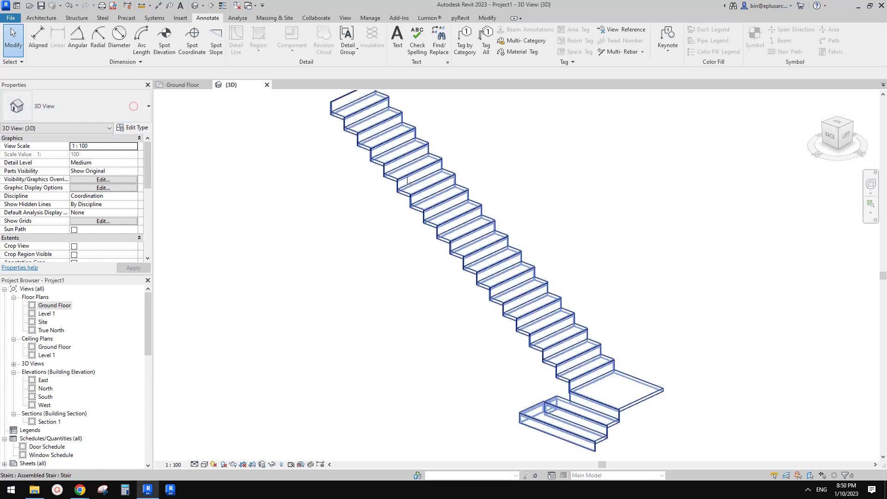
{"action": "left_click", "coordinate": [408, 180]}
{"action": "left_click", "coordinate": [93, 106]}
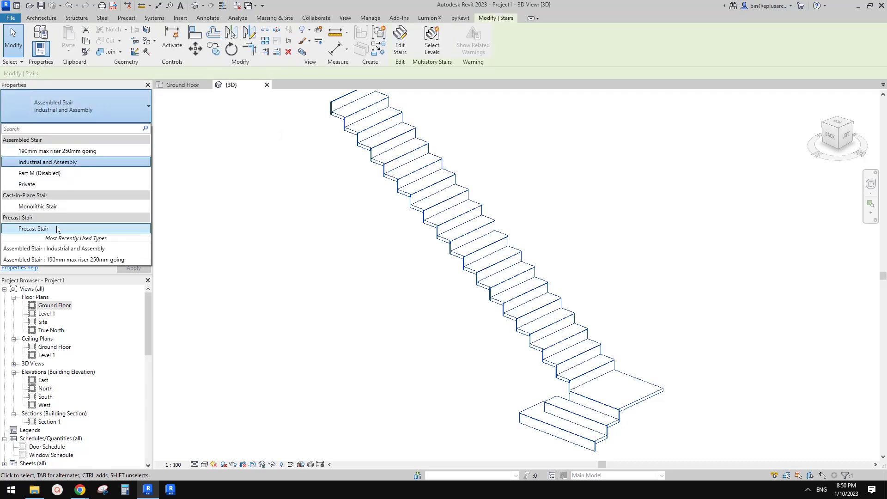
{"action": "left_click", "coordinate": [33, 229]}
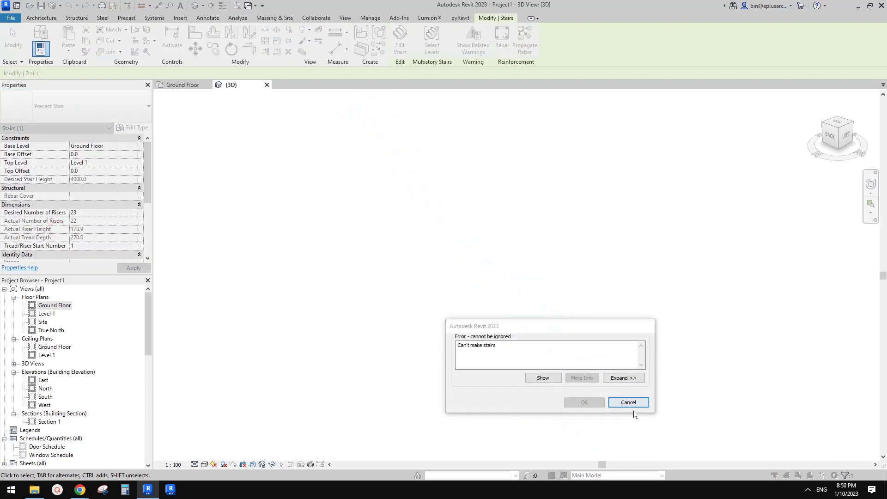
{"action": "left_click", "coordinate": [628, 402]}
Examine the stair's underside, landing and lower steps in 3D and review the available stair types.
{"action": "middle_click_drag", "start_coordinate": [638, 263], "coordinate": [684, 356], "text": "shift"}
{"action": "left_click", "coordinate": [119, 114]}
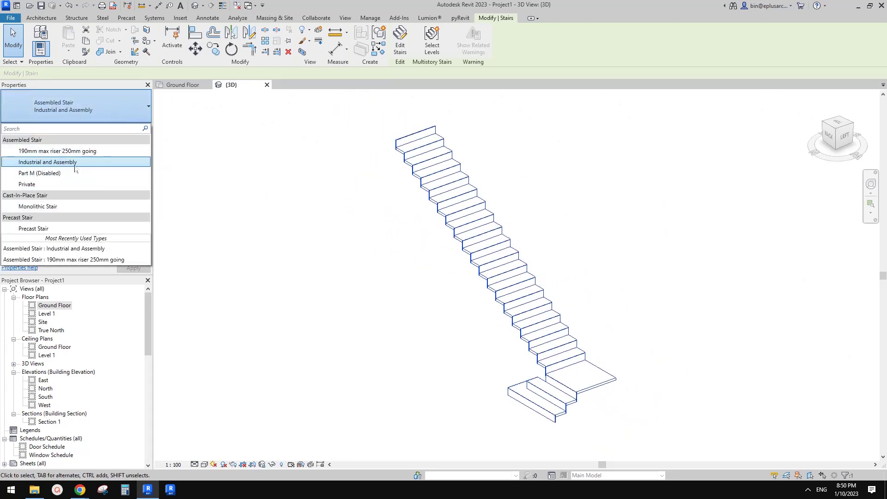
{"action": "middle_click_drag", "start_coordinate": [467, 290], "coordinate": [506, 305], "text": "shift"}
{"action": "scroll", "coordinate": [430, 318], "scroll_direction": "up", "scroll_amount": 2}
{"action": "left_click", "coordinate": [401, 325]}
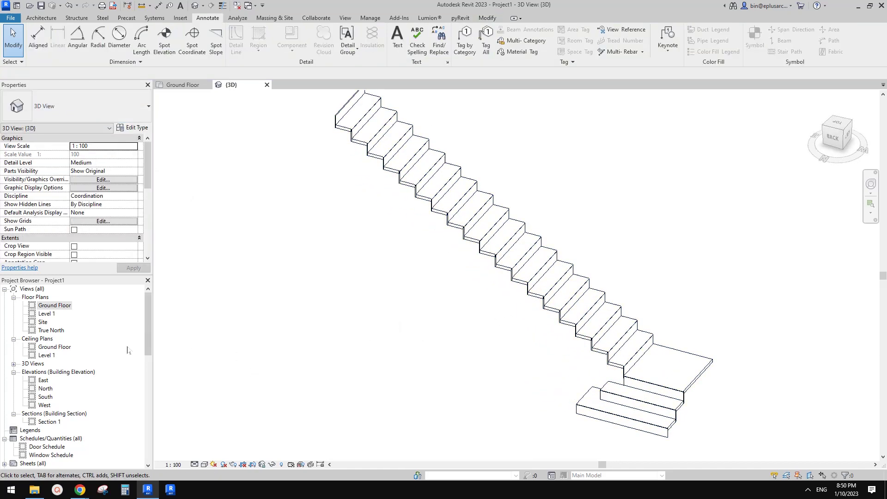
{"action": "mouse_move", "coordinate": [147, 335]}
{"action": "left_mouse_down"}
{"action": "mouse_move", "coordinate": [147, 400]}
{"action": "mouse_move", "coordinate": [147, 328]}
{"action": "left_mouse_up"}
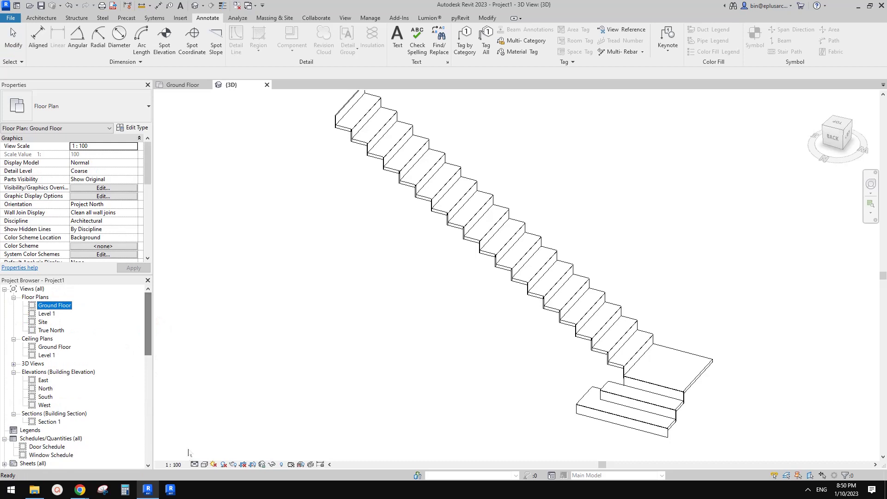
{"action": "middle_click_drag", "start_coordinate": [556, 305], "coordinate": [525, 315], "text": "shift"}
Switch to the Youtube Video Ideas/Suggestion document in Chrome and compare its reference stair plan and 3D image.
{"action": "mouse_move", "coordinate": [93, 489]}
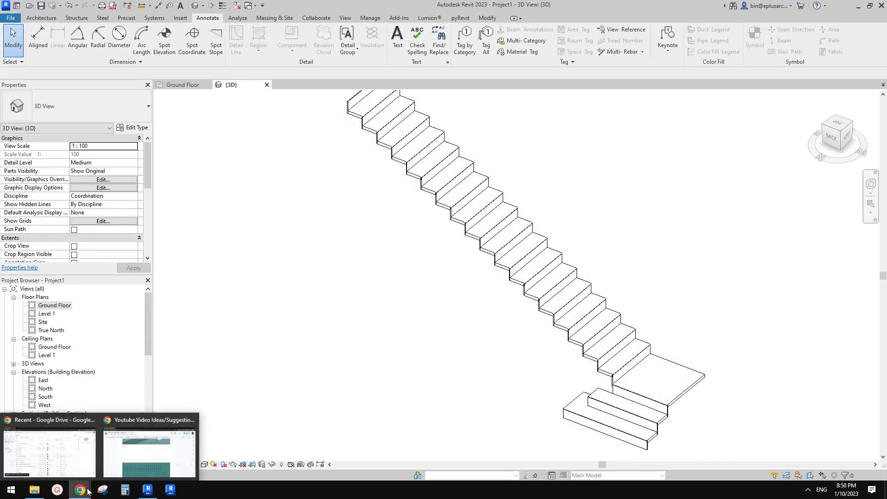
{"action": "left_click", "coordinate": [164, 437]}
{"action": "scroll", "coordinate": [404, 338], "scroll_direction": "up", "scroll_amount": 4}
{"action": "scroll", "coordinate": [404, 339], "scroll_direction": "up", "scroll_amount": 4}
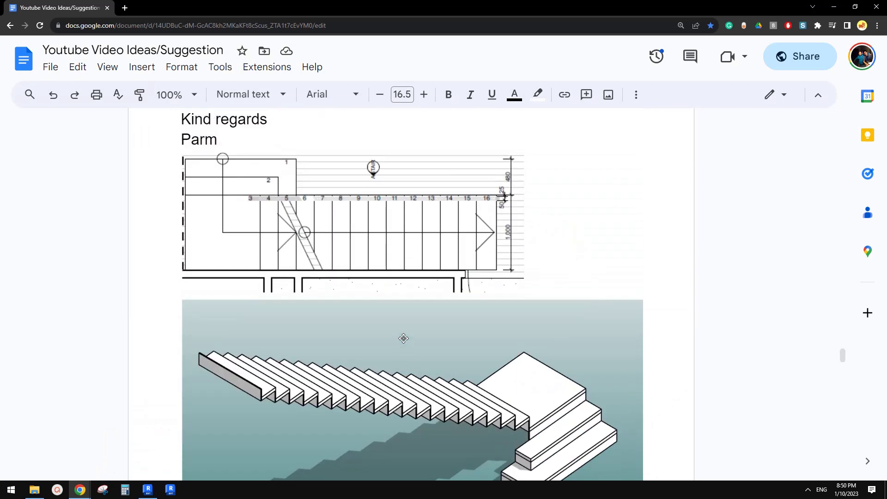
{"action": "scroll", "coordinate": [404, 338], "scroll_direction": "down", "scroll_amount": 1}
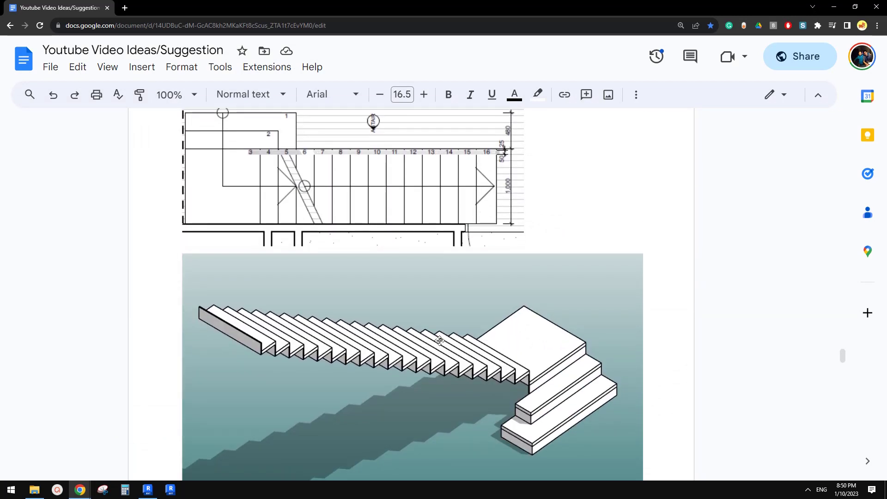